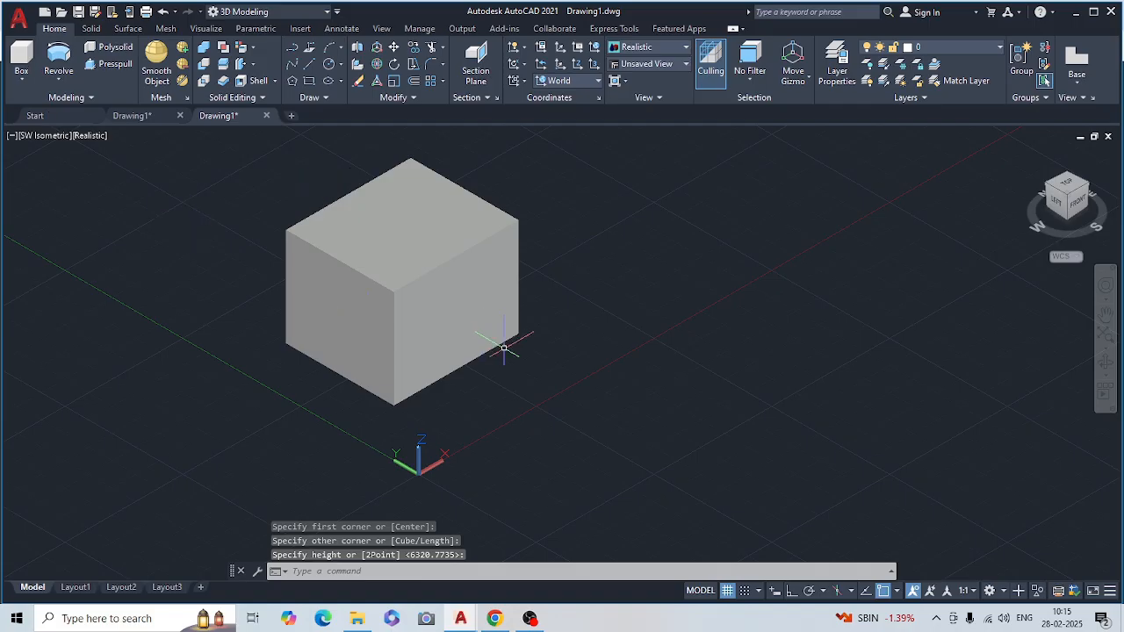
Step: Create a cylinder standing on the box's top face, centred near the middle and rising above the box
{"action": "middle_click_drag", "start_coordinate": [640, 324], "coordinate": [612, 439]}
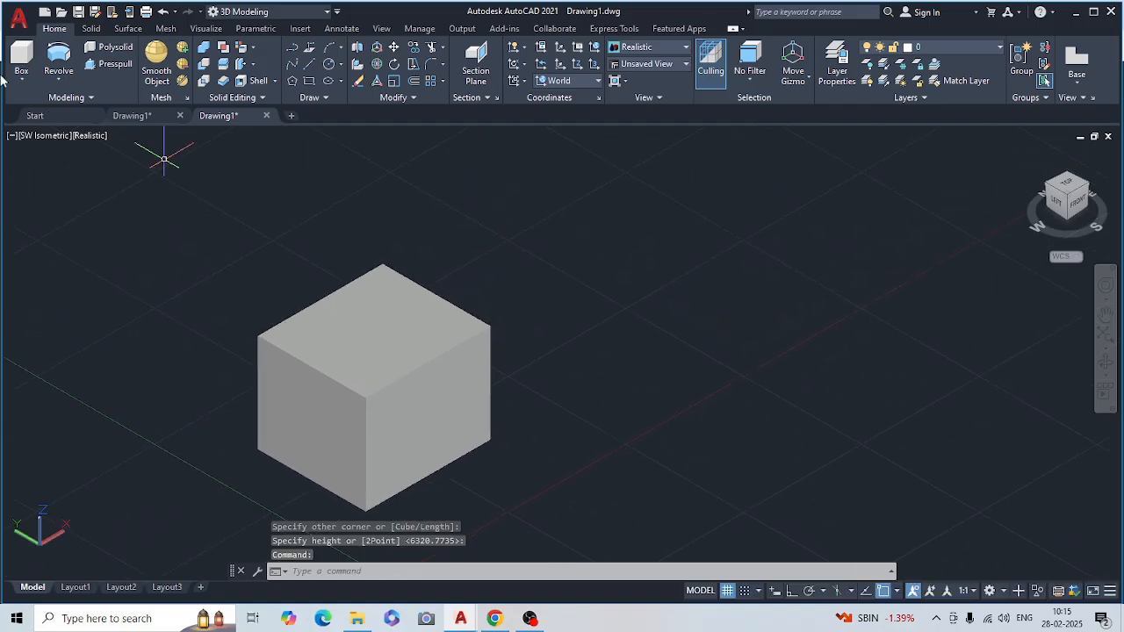
{"action": "left_click", "coordinate": [21, 79]}
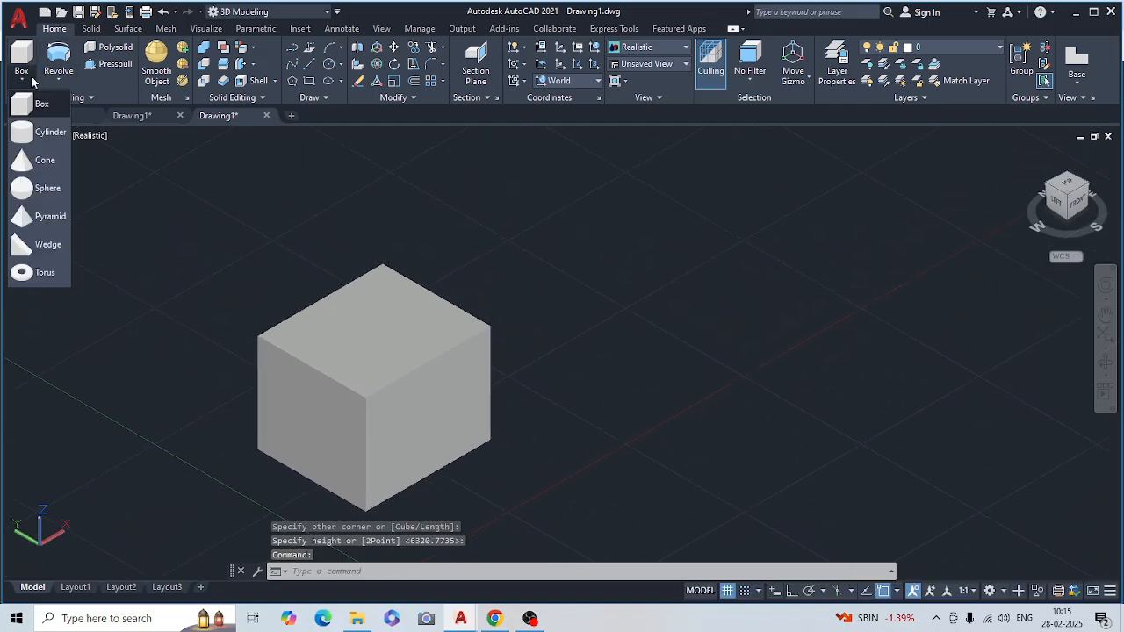
{"action": "left_click", "coordinate": [47, 133]}
{"action": "left_click", "coordinate": [380, 325]}
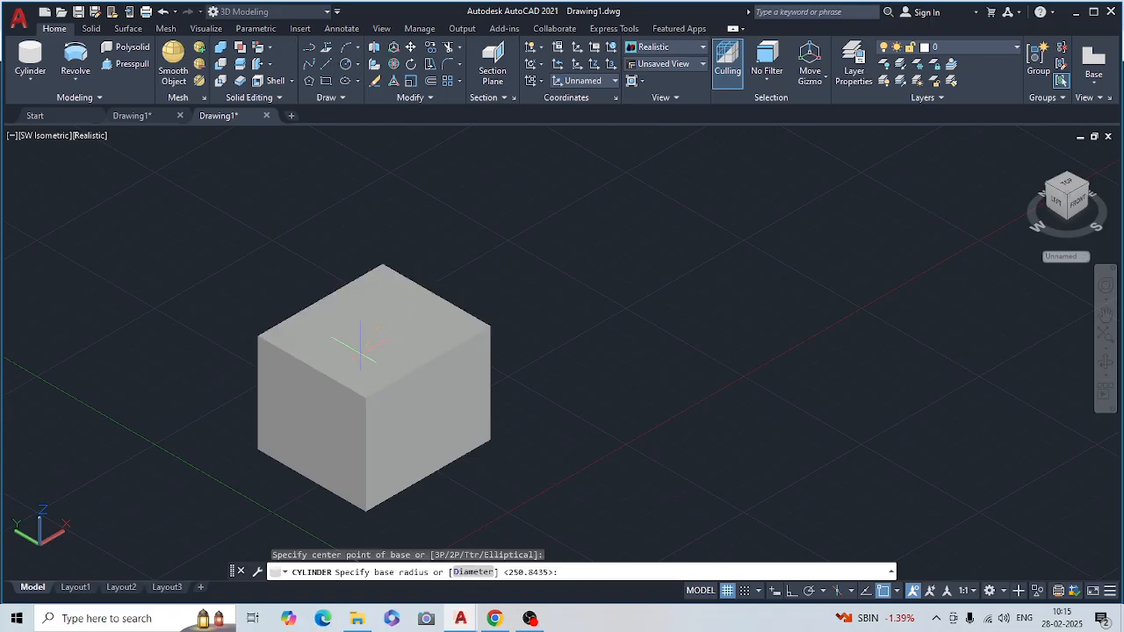
{"action": "left_click", "coordinate": [331, 338]}
{"action": "left_click", "coordinate": [334, 188]}
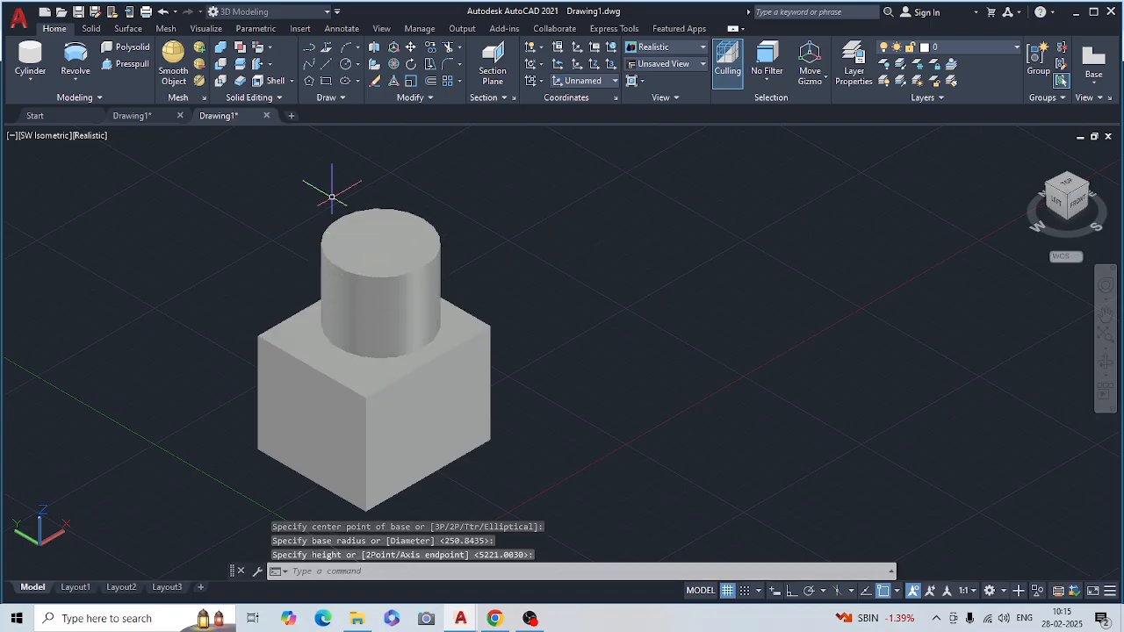
{"action": "key", "text": "Escape"}
{"action": "key", "text": "Escape"}
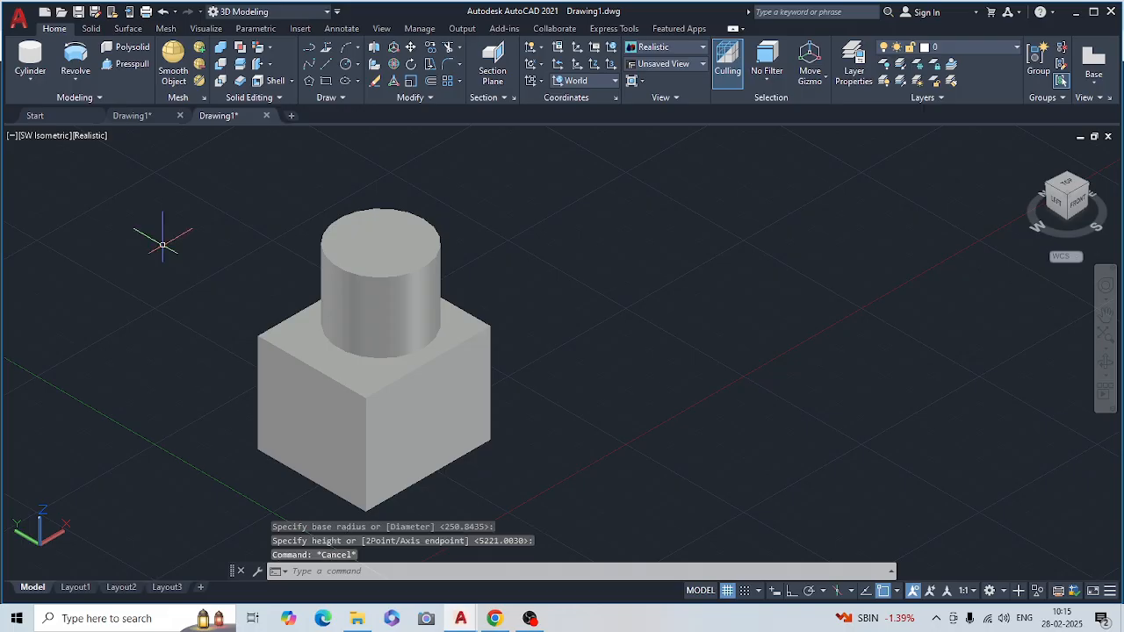
Step: Union the cylinder and the box beneath it into one solid, and select the result to check it
{"action": "left_click", "coordinate": [396, 287]}
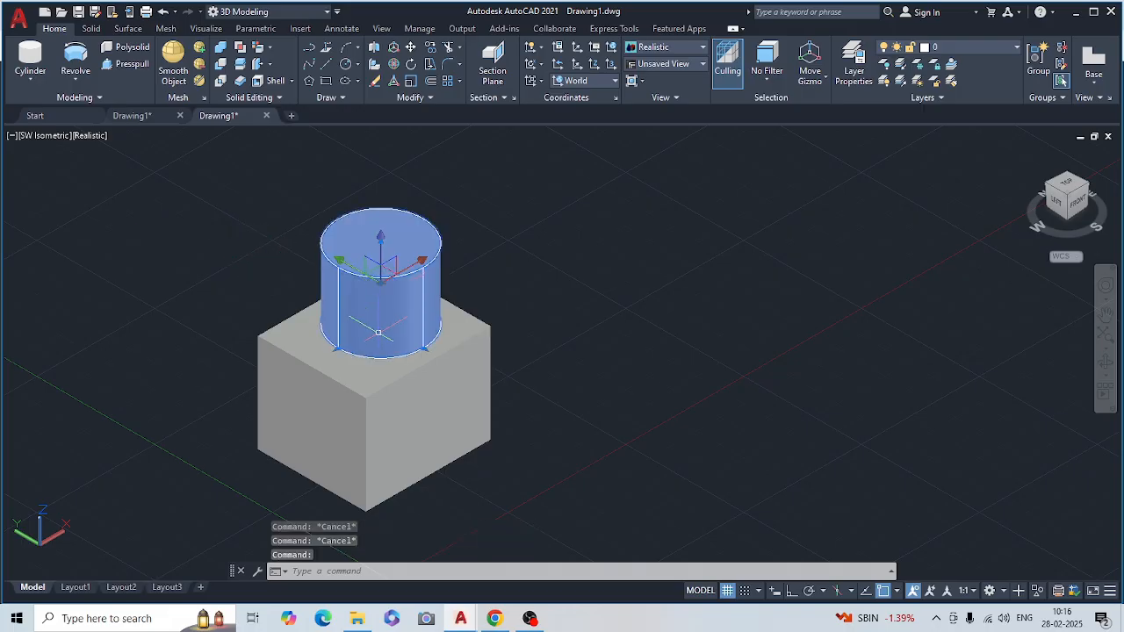
{"action": "key", "text": "Escape"}
{"action": "key", "text": "Escape"}
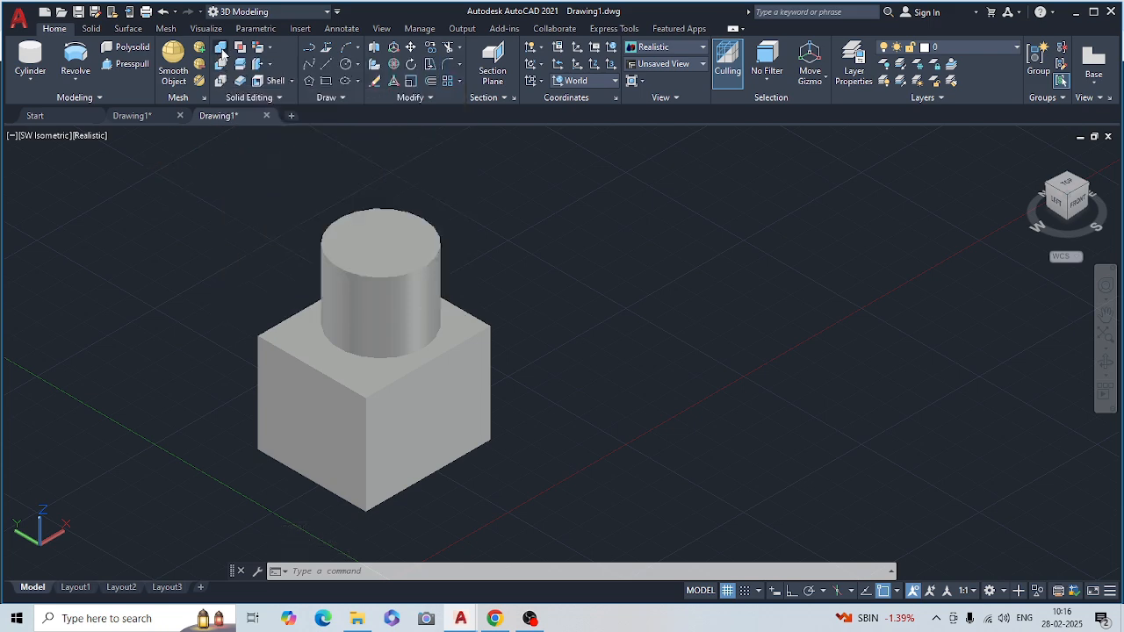
{"action": "left_click", "coordinate": [223, 54]}
{"action": "left_click", "coordinate": [397, 284]}
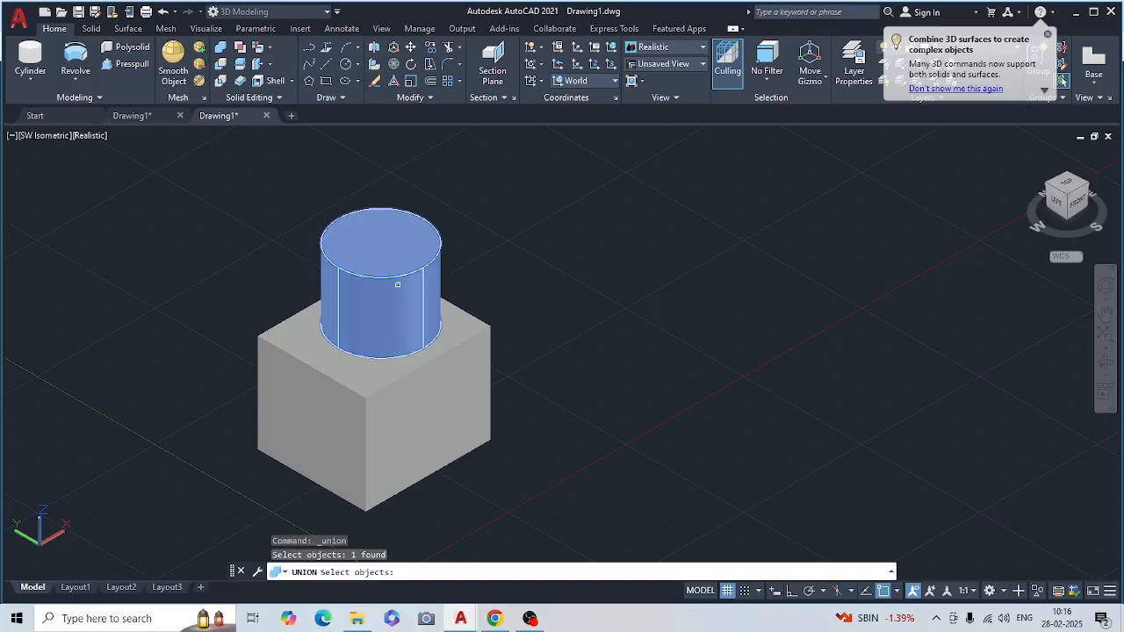
{"action": "left_click", "coordinate": [416, 446]}
{"action": "key", "text": "Return"}
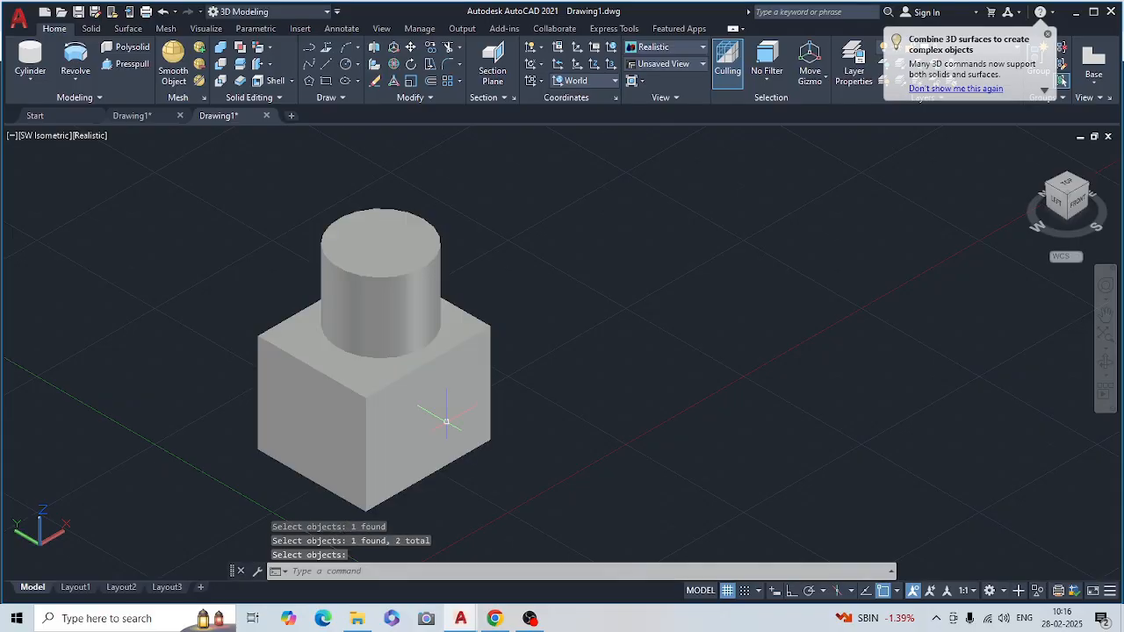
{"action": "left_click", "coordinate": [431, 401]}
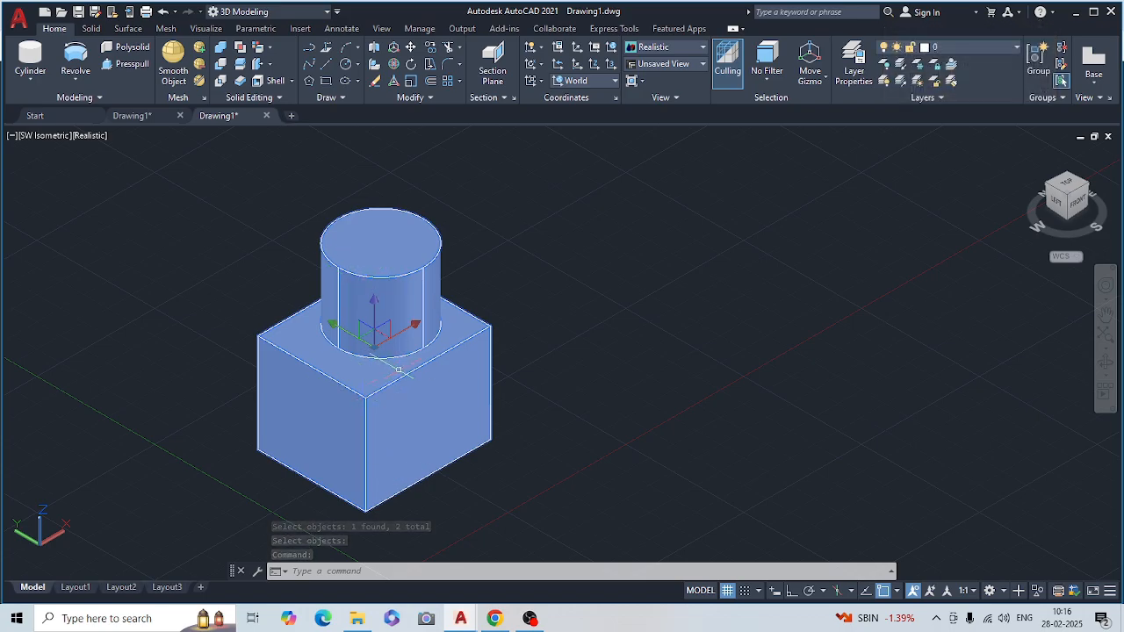
{"action": "key", "text": "Escape"}
{"action": "key", "text": "Escape"}
{"action": "key", "text": "Escape"}
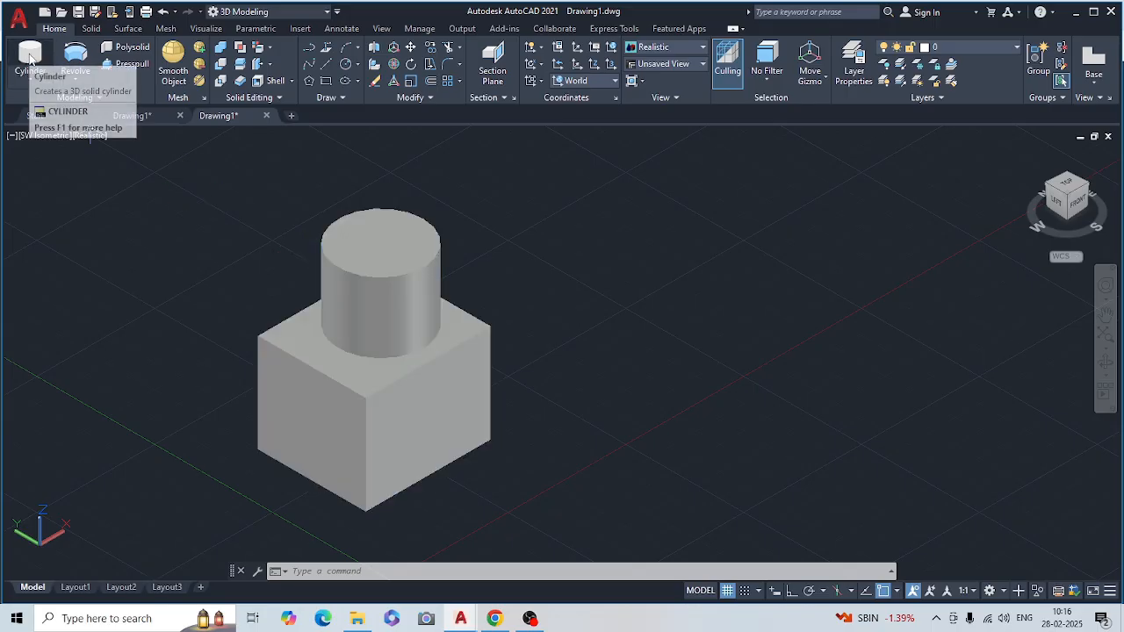
{"action": "left_click", "coordinate": [221, 66]}
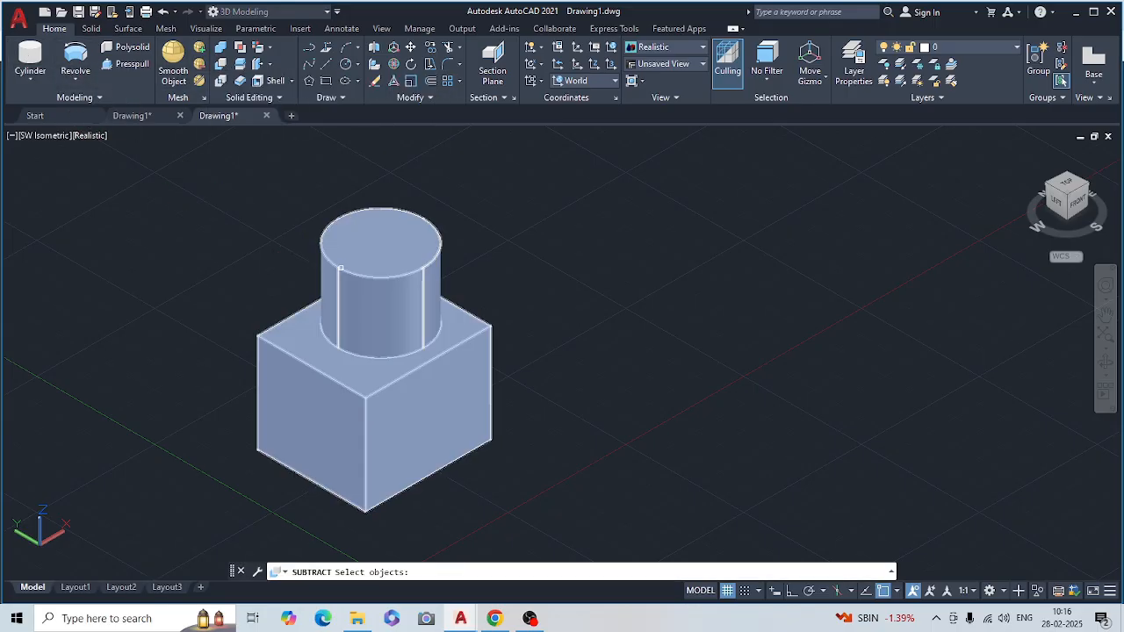
{"action": "left_click", "coordinate": [405, 306]}
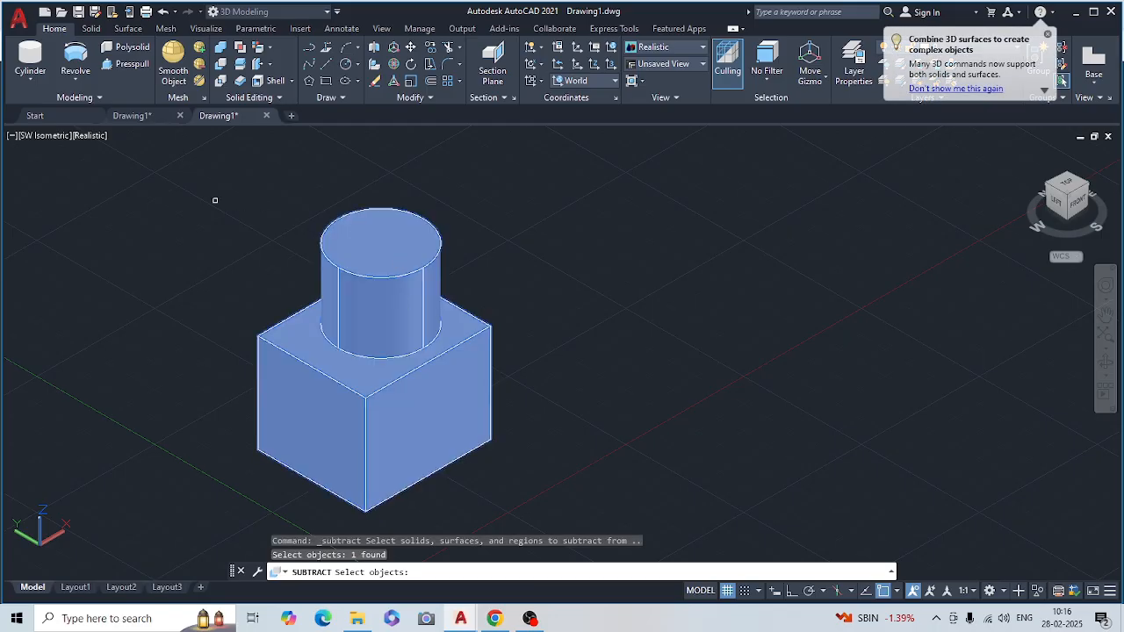
{"action": "key", "text": "Escape"}
{"action": "key", "text": "Escape"}
{"action": "key", "text": "Escape"}
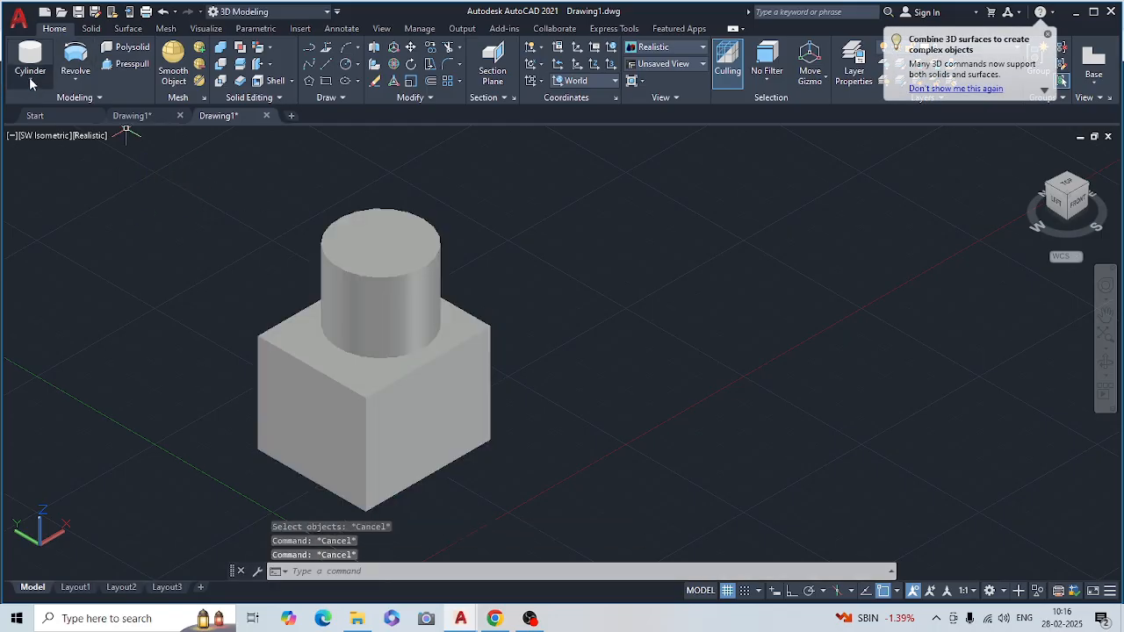
Step: Create a second, separate rectangular box on the ground plane beside the combined solid
{"action": "left_click", "coordinate": [30, 78]}
{"action": "left_click", "coordinate": [26, 103]}
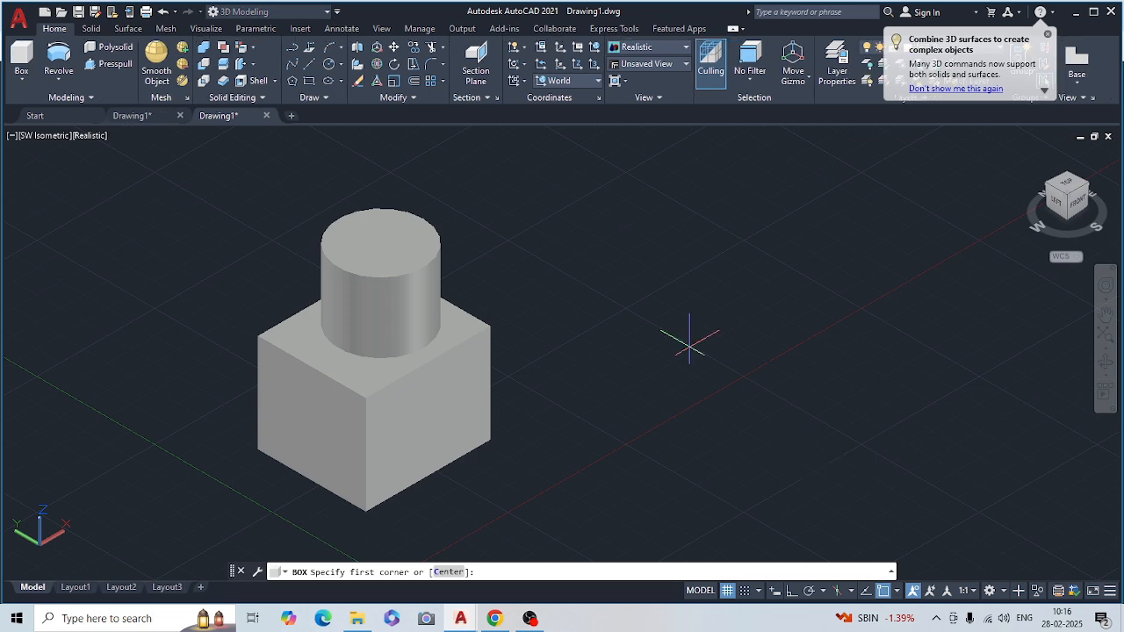
{"action": "left_click", "coordinate": [645, 304]}
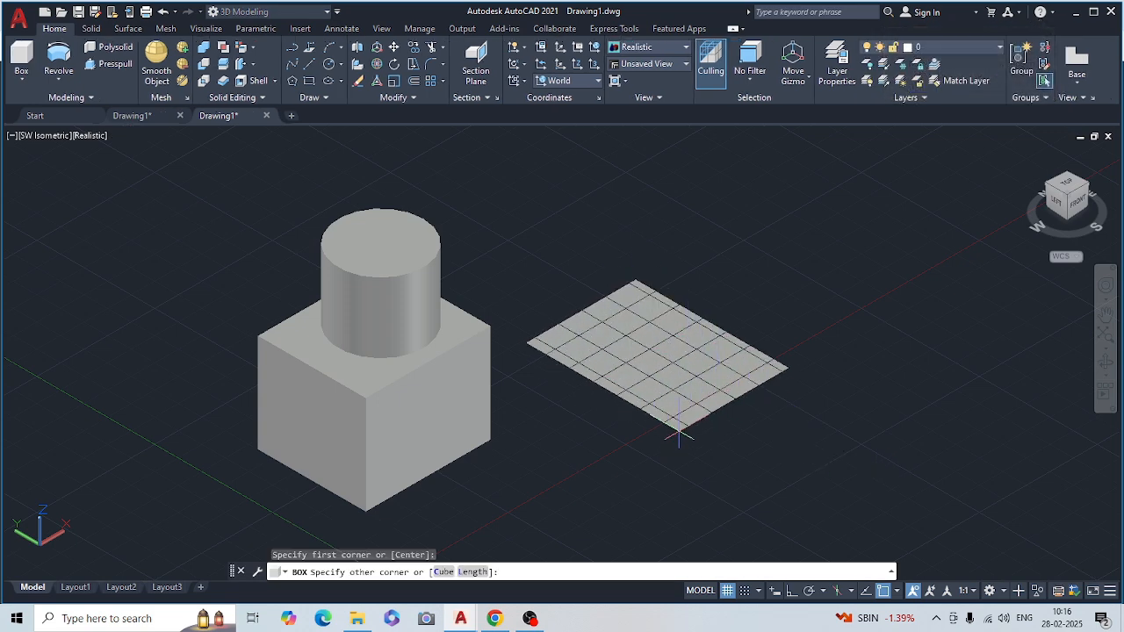
{"action": "left_click", "coordinate": [678, 425]}
{"action": "left_click", "coordinate": [657, 298]}
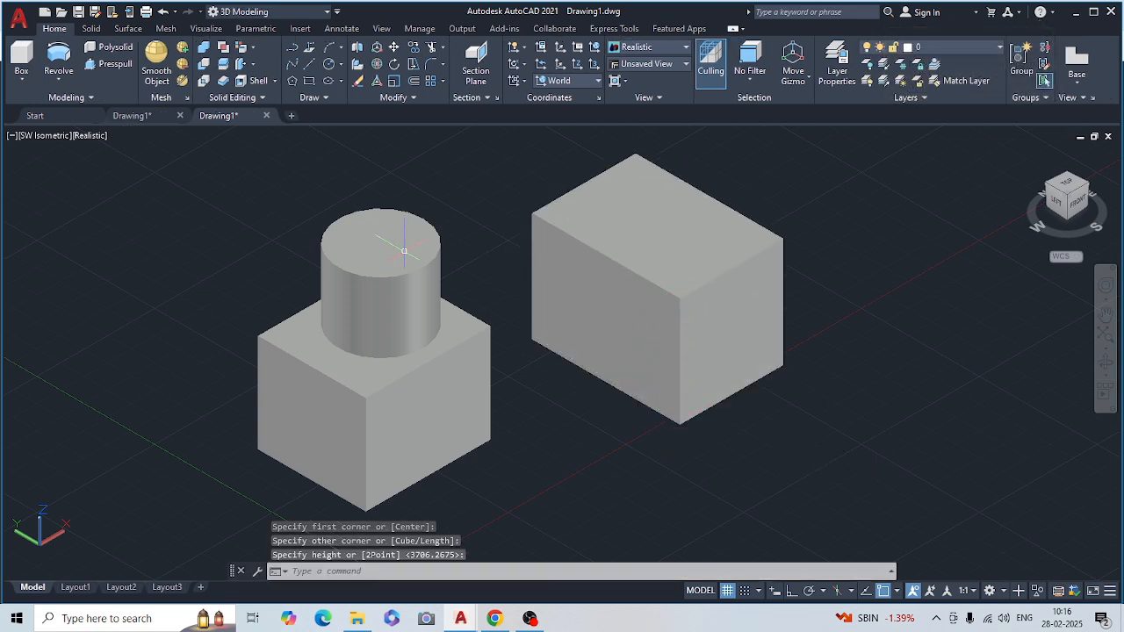
{"action": "key", "text": "Escape"}
{"action": "key", "text": "Escape"}
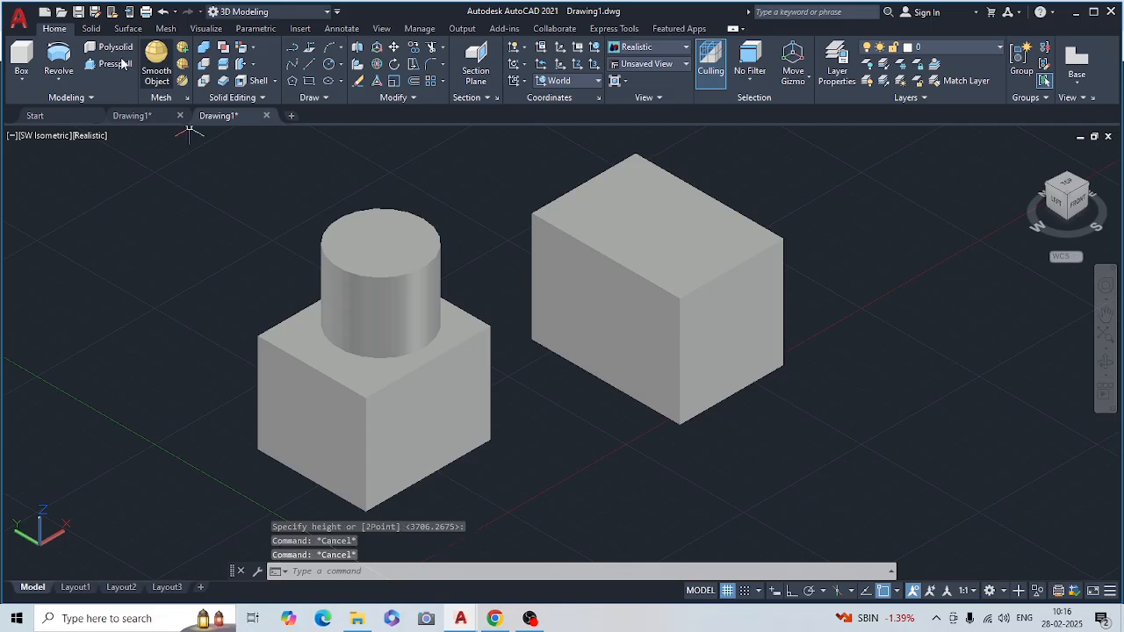
Step: Draw a circle on the top face of the second box, near the middle of the face
{"action": "left_click", "coordinate": [328, 65]}
{"action": "left_click", "coordinate": [647, 214]}
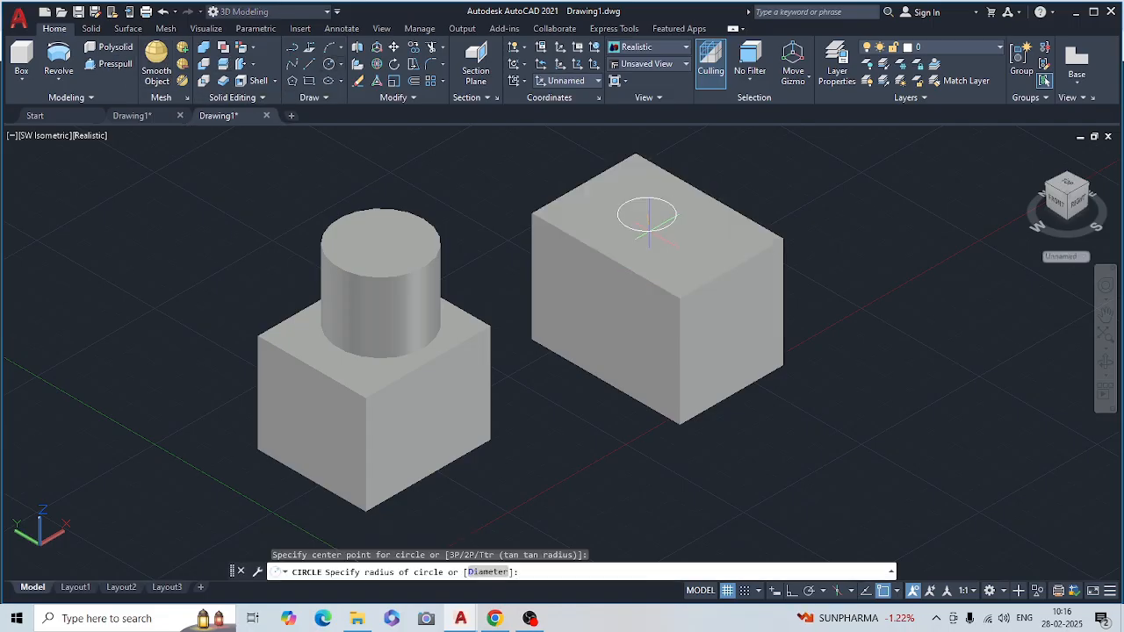
{"action": "left_click", "coordinate": [648, 233]}
{"action": "key", "text": "Escape"}
{"action": "key", "text": "Escape"}
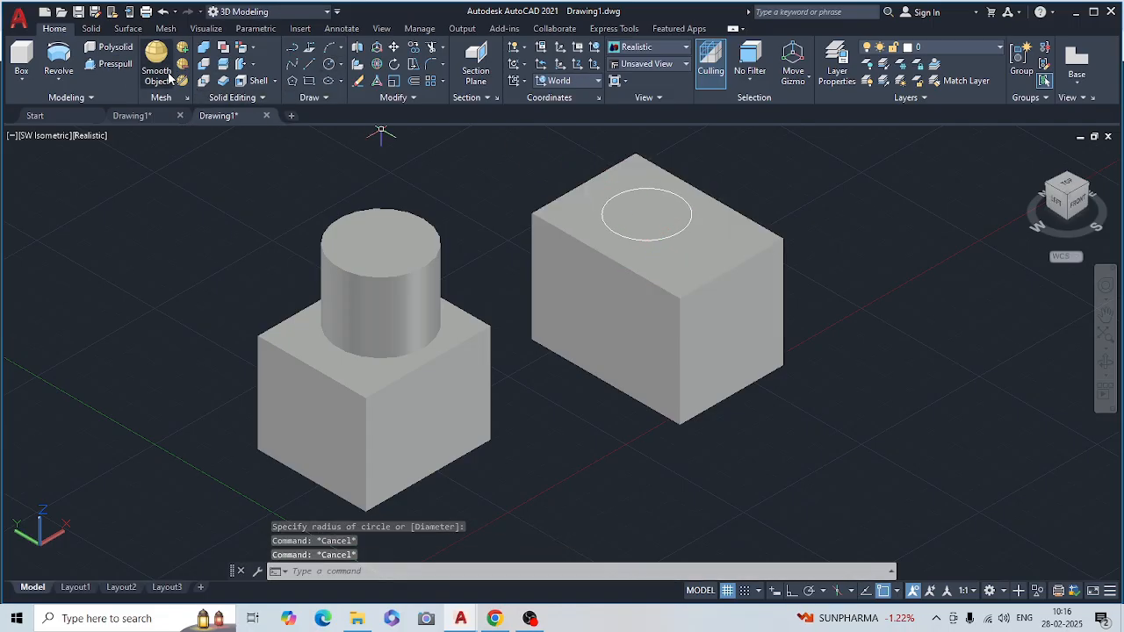
{"action": "left_click", "coordinate": [113, 63]}
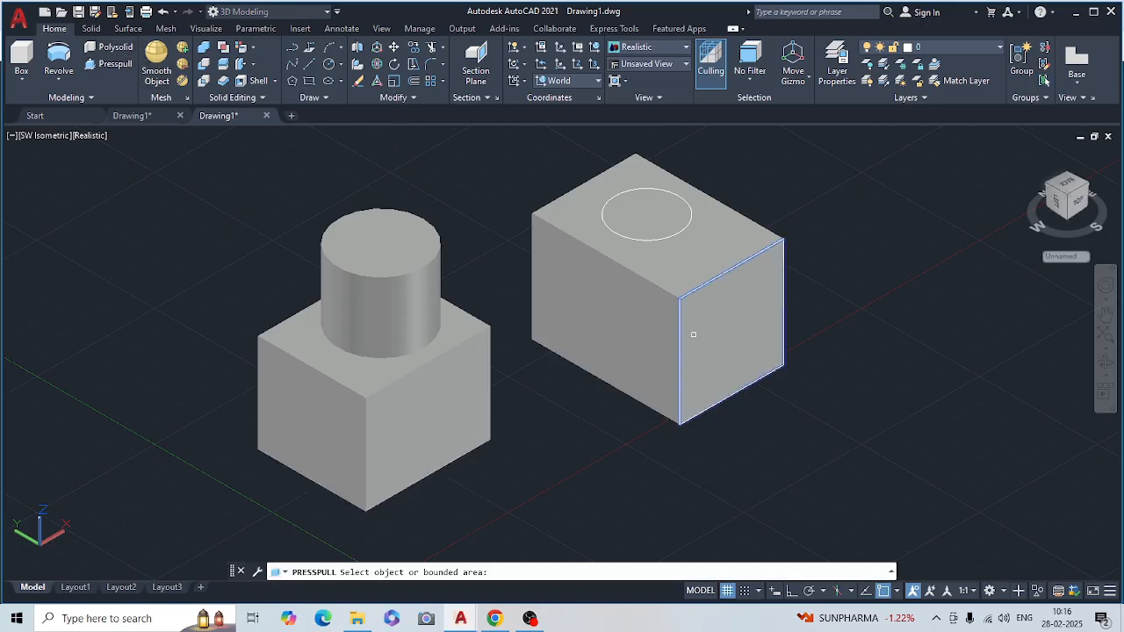
{"action": "left_click", "coordinate": [648, 242]}
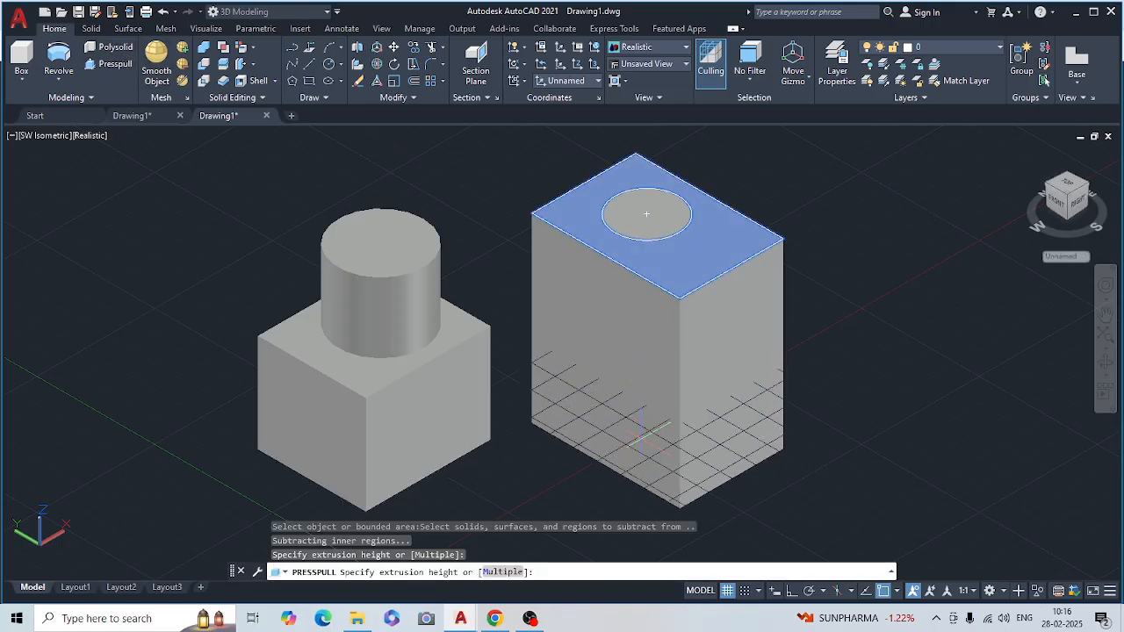
{"action": "key", "text": "Escape"}
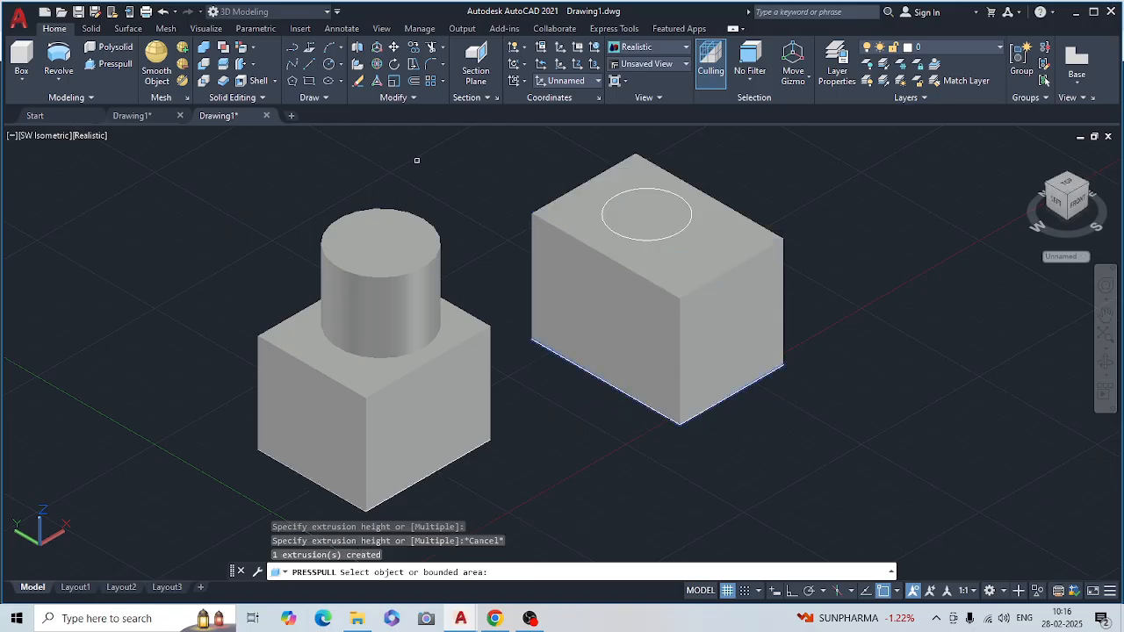
Step: Presspull the circle downward through the second box into a cylinder that protrudes below its base
{"action": "left_click", "coordinate": [115, 64]}
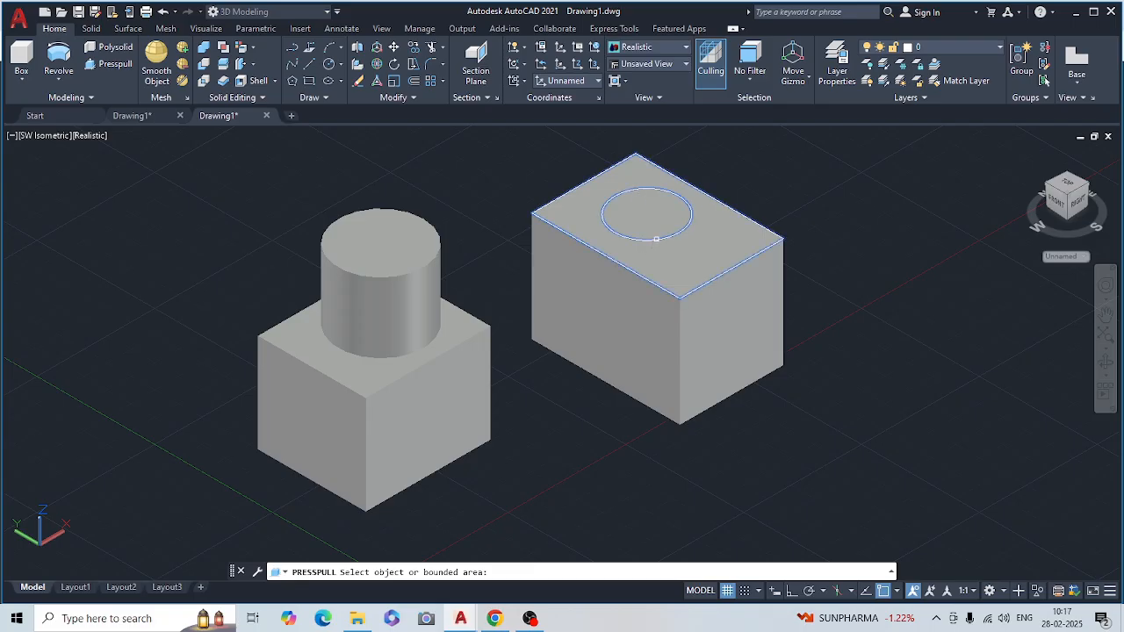
{"action": "left_click", "coordinate": [655, 238]}
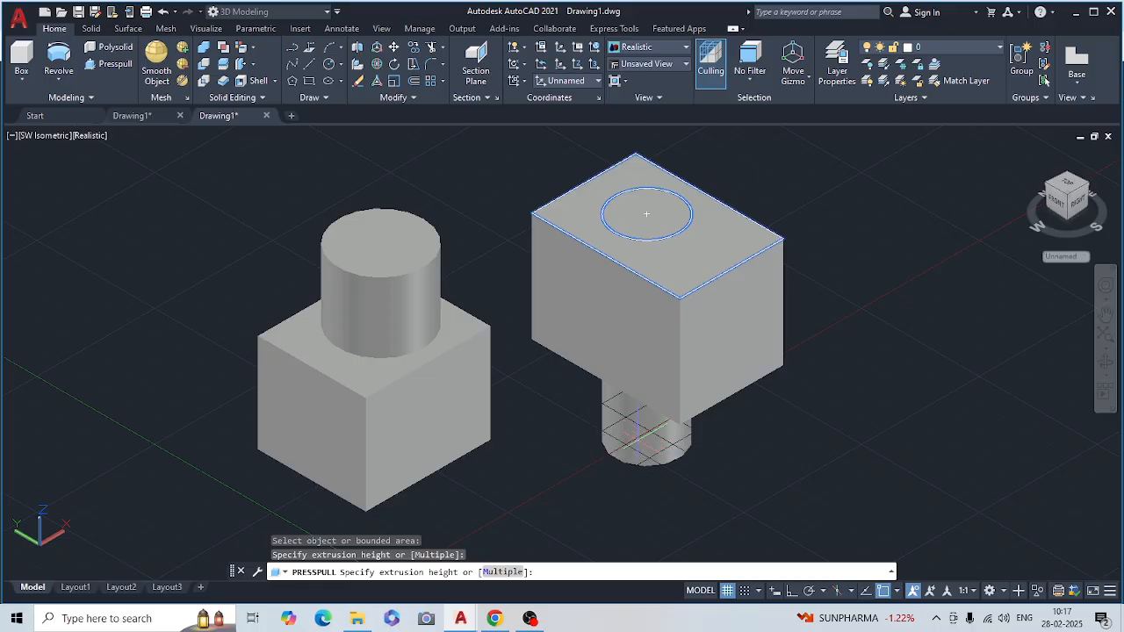
{"action": "left_click", "coordinate": [639, 439]}
{"action": "key", "text": "Escape"}
{"action": "key", "text": "Escape"}
{"action": "middle_click_drag", "start_coordinate": [657, 400], "coordinate": [670, 382]}
{"action": "key", "text": "Escape"}
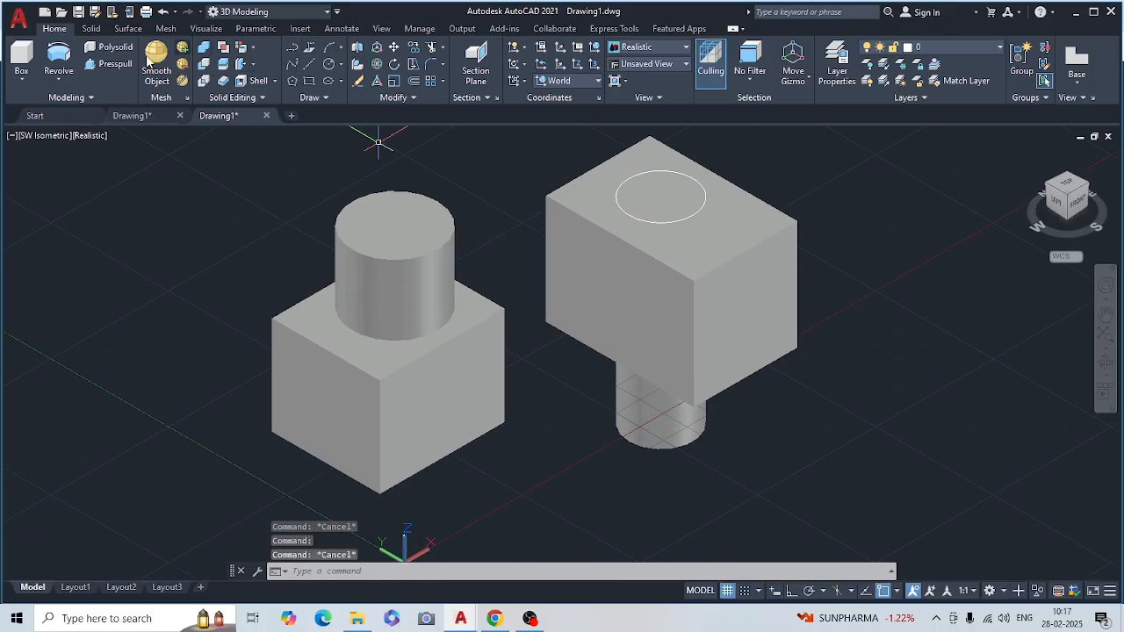
Step: Subtract the protruding cylinder from the second box to cut a round hole through it
{"action": "left_click", "coordinate": [203, 65]}
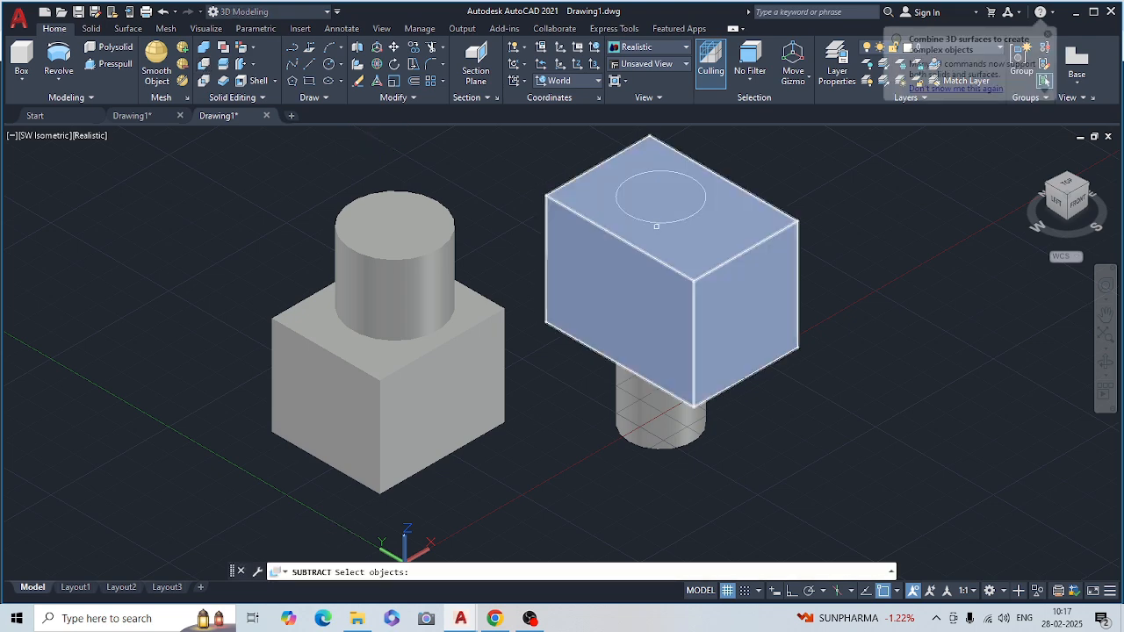
{"action": "left_click", "coordinate": [706, 254]}
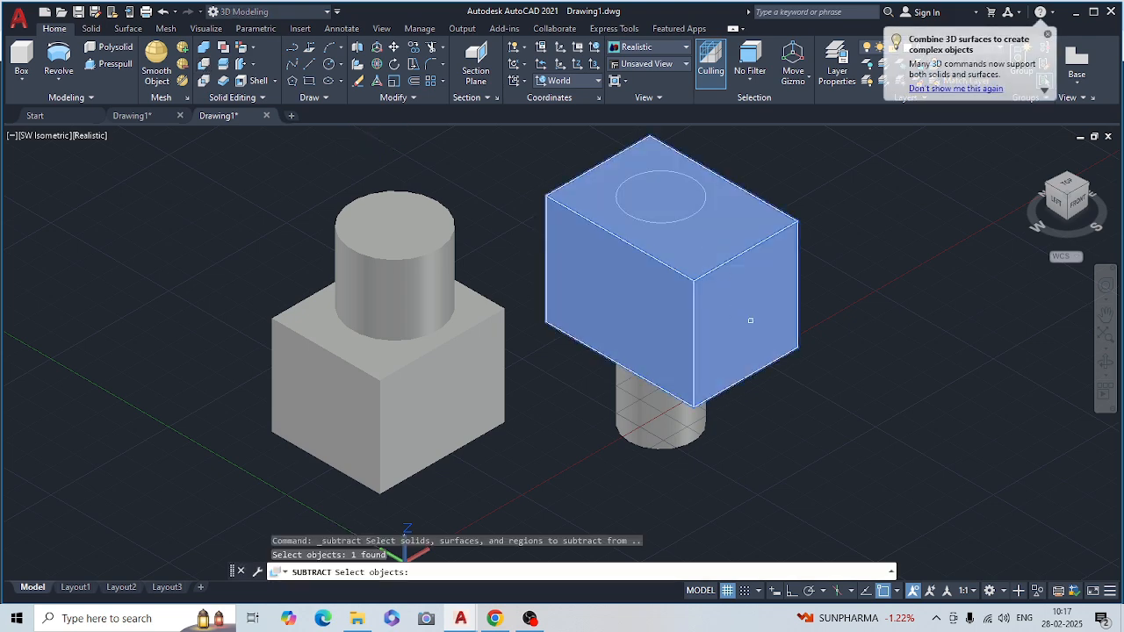
{"action": "key", "text": "Return"}
{"action": "left_click", "coordinate": [658, 423]}
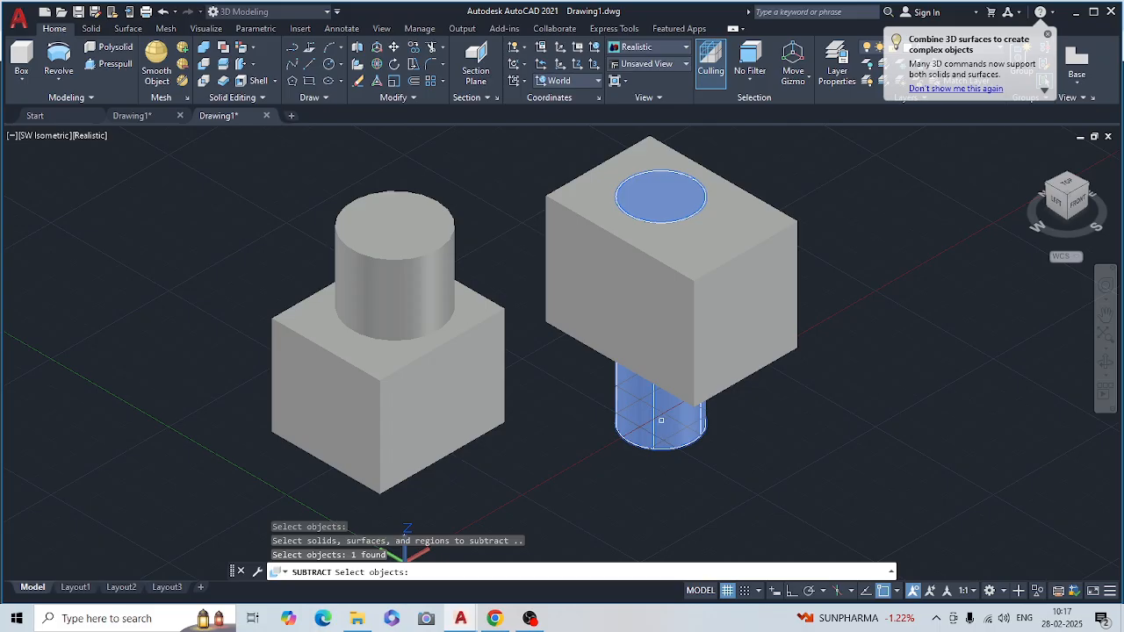
{"action": "key", "text": "Return"}
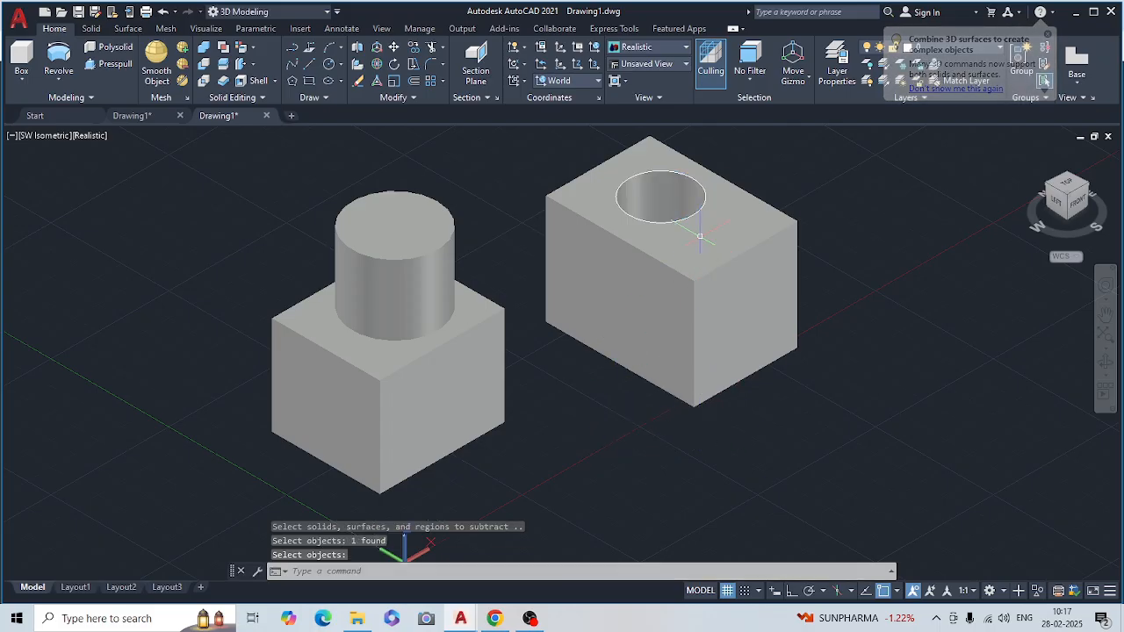
{"action": "middle_click_drag", "start_coordinate": [707, 275], "coordinate": [673, 351]}
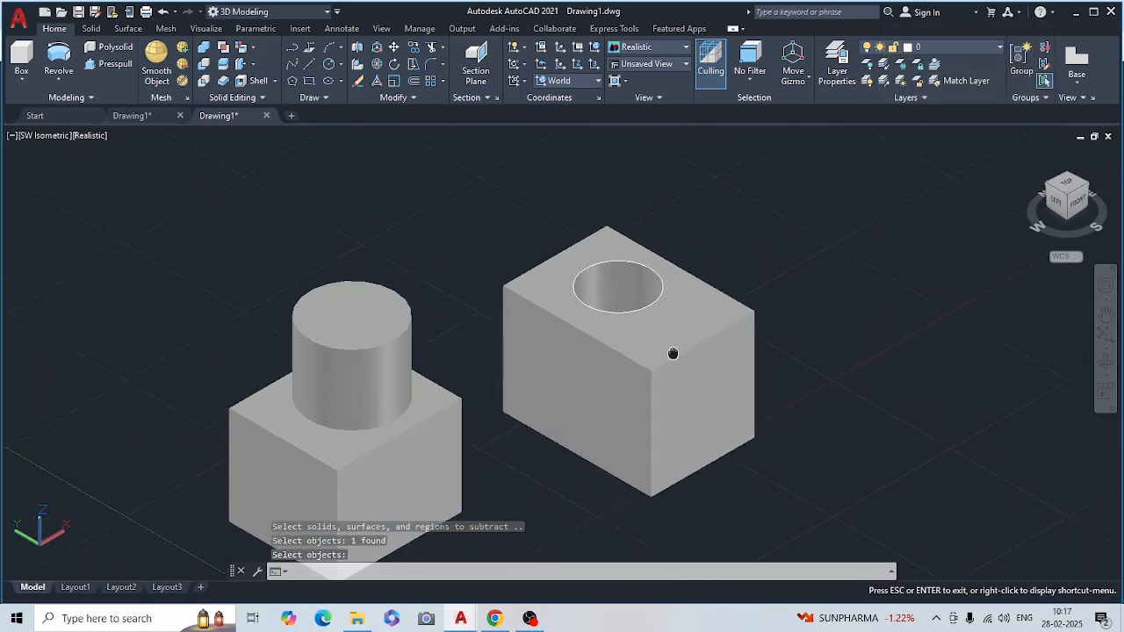
{"action": "middle_click_drag", "start_coordinate": [459, 271], "coordinate": [487, 220]}
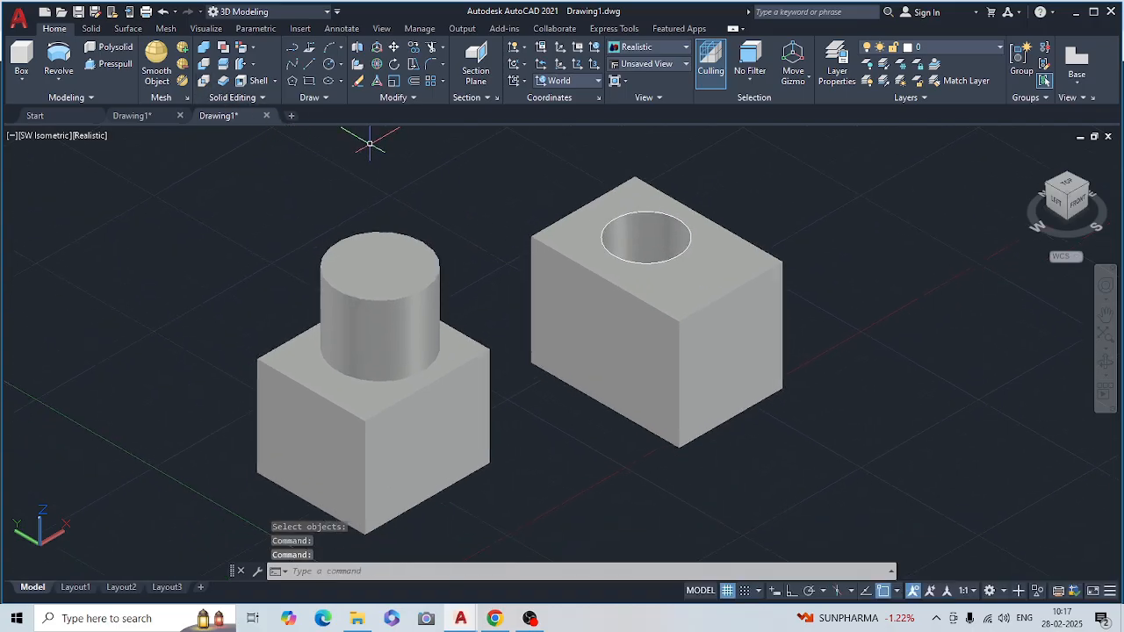
Step: Undo the subtraction on the second box
{"action": "key", "text": "ctrl+z"}
{"action": "key", "text": "ctrl+z"}
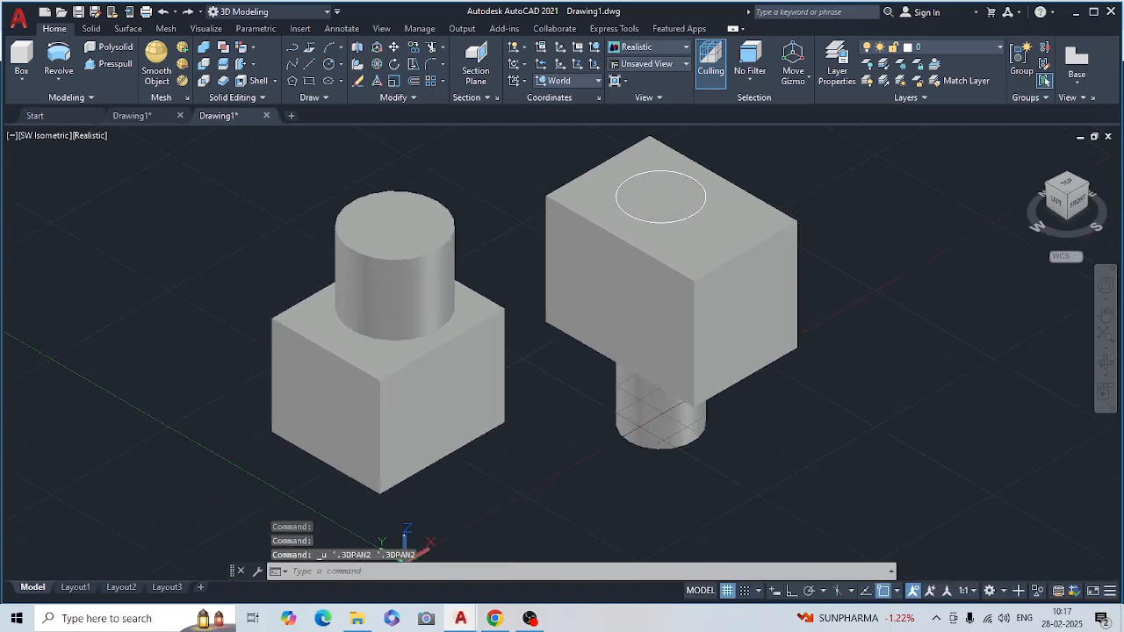
Step: Try to intersect the second box with the cylinder that runs through it
{"action": "left_click", "coordinate": [208, 82]}
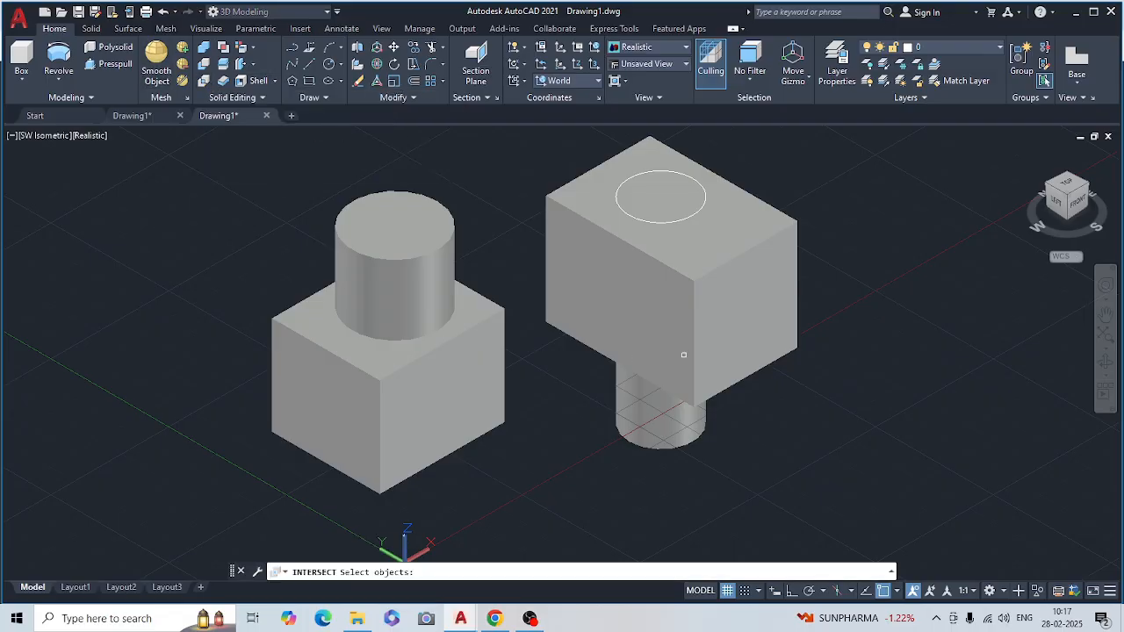
{"action": "left_click", "coordinate": [700, 254]}
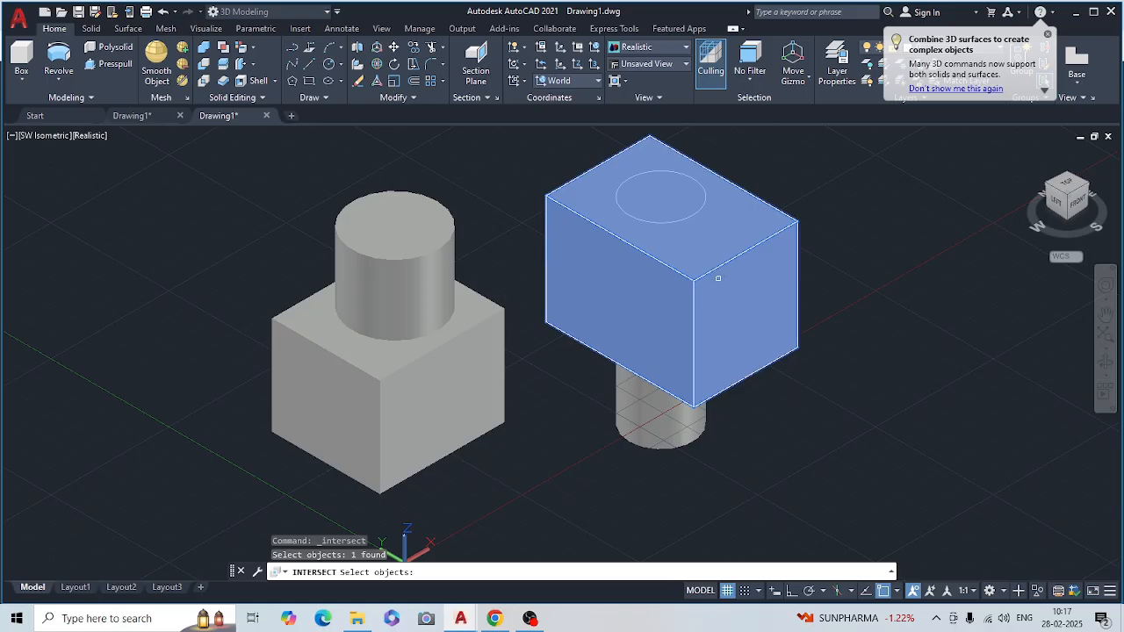
{"action": "key", "text": "Return"}
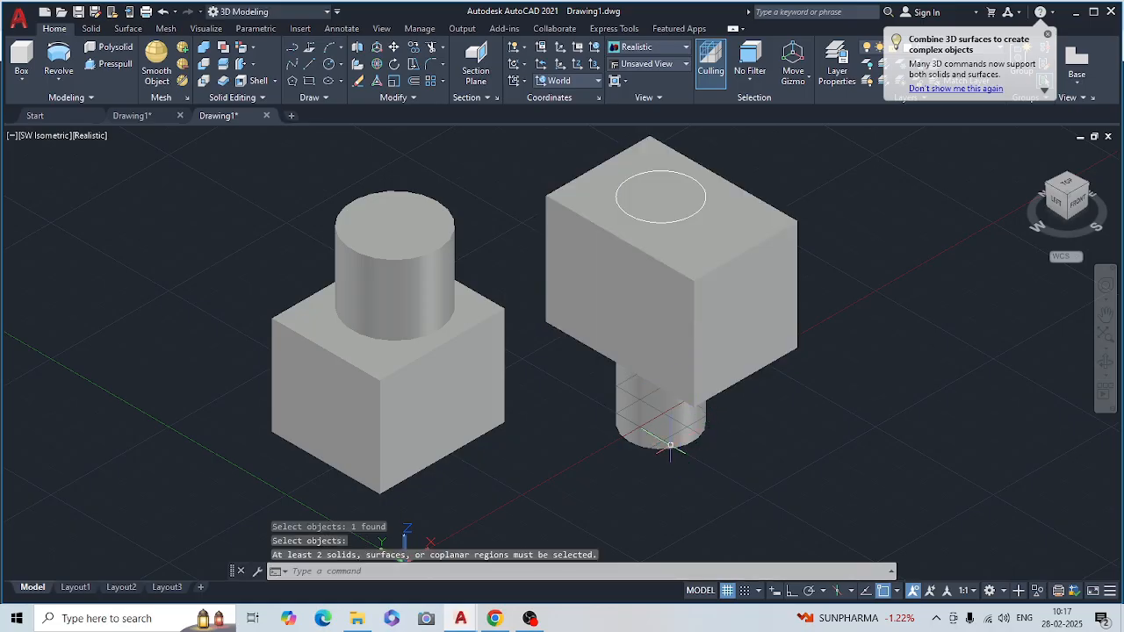
{"action": "left_click", "coordinate": [659, 425]}
{"action": "key", "text": "Return"}
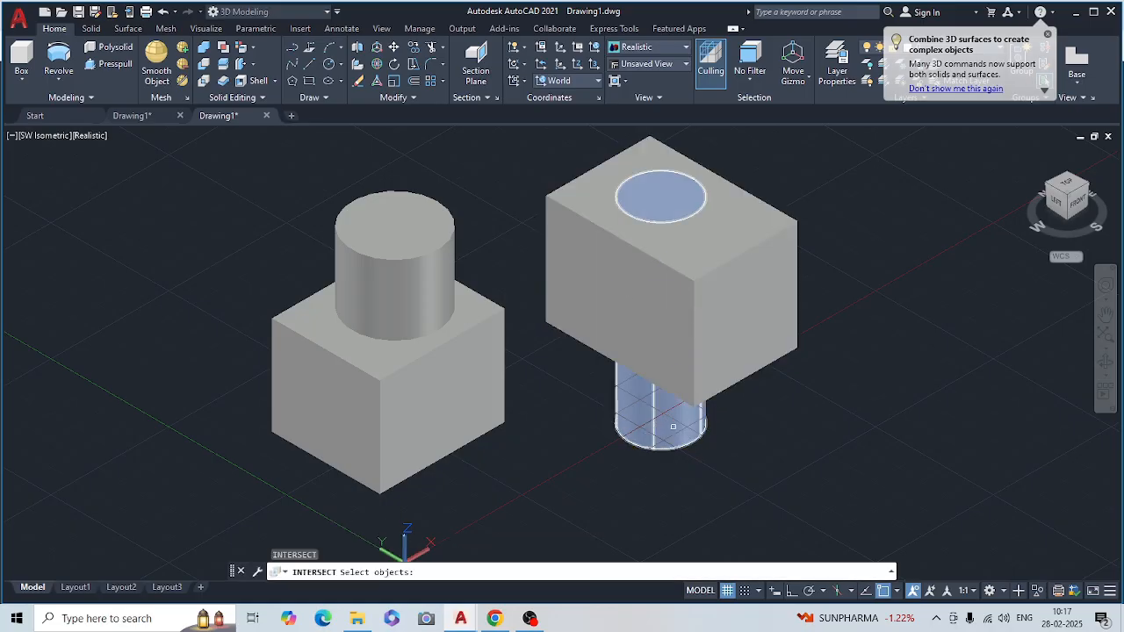
{"action": "left_click", "coordinate": [693, 437]}
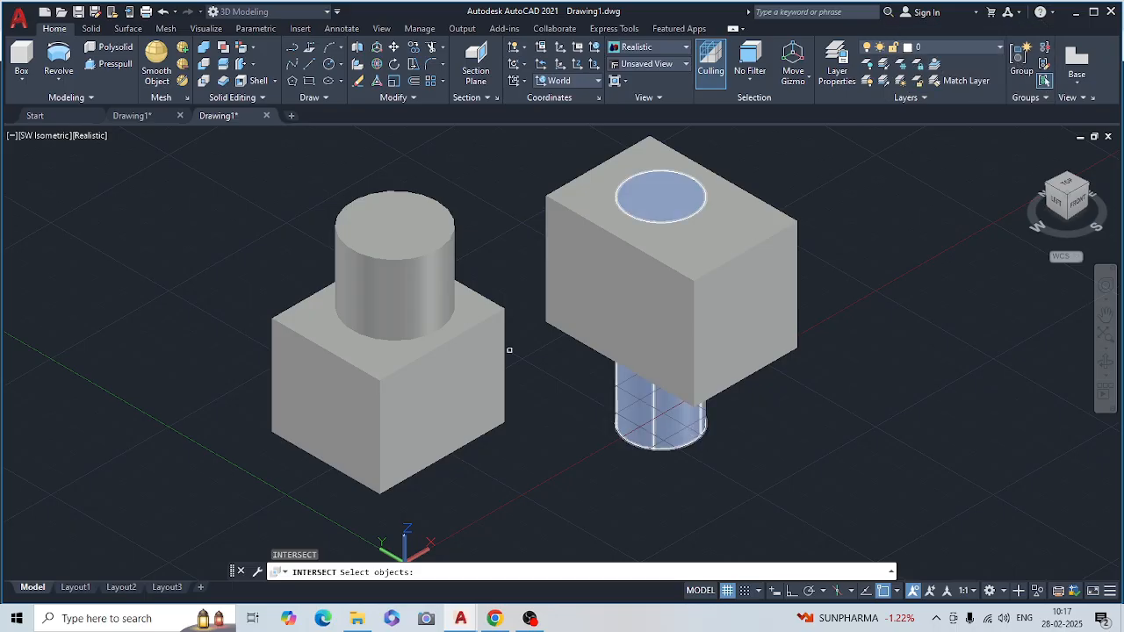
{"action": "key", "text": "Escape"}
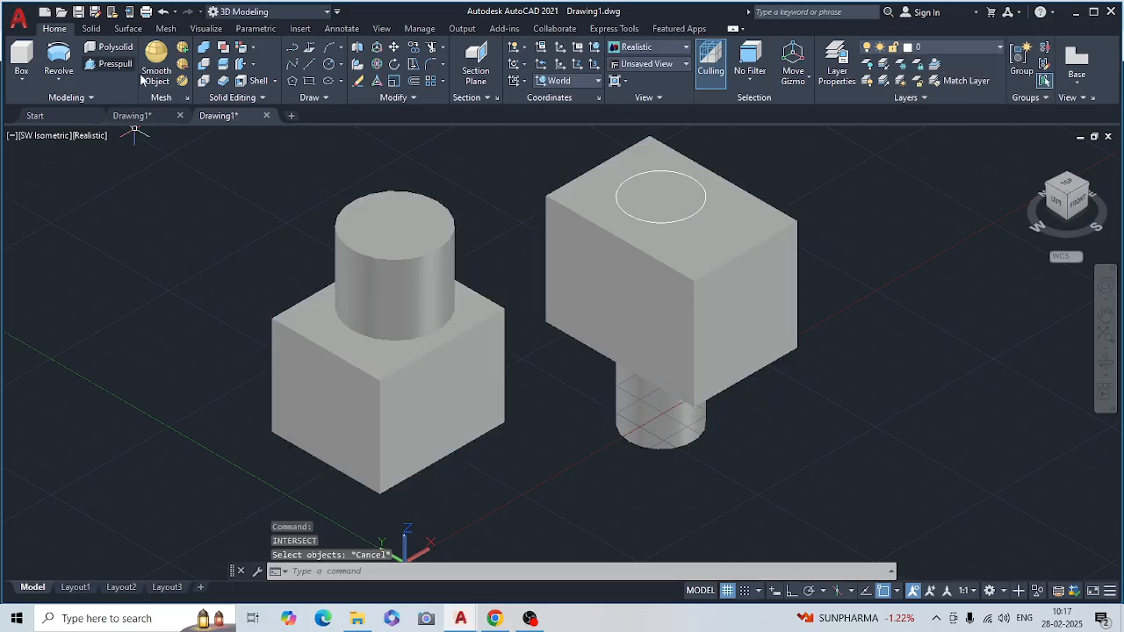
{"action": "left_click", "coordinate": [202, 80]}
{"action": "left_click", "coordinate": [707, 263]}
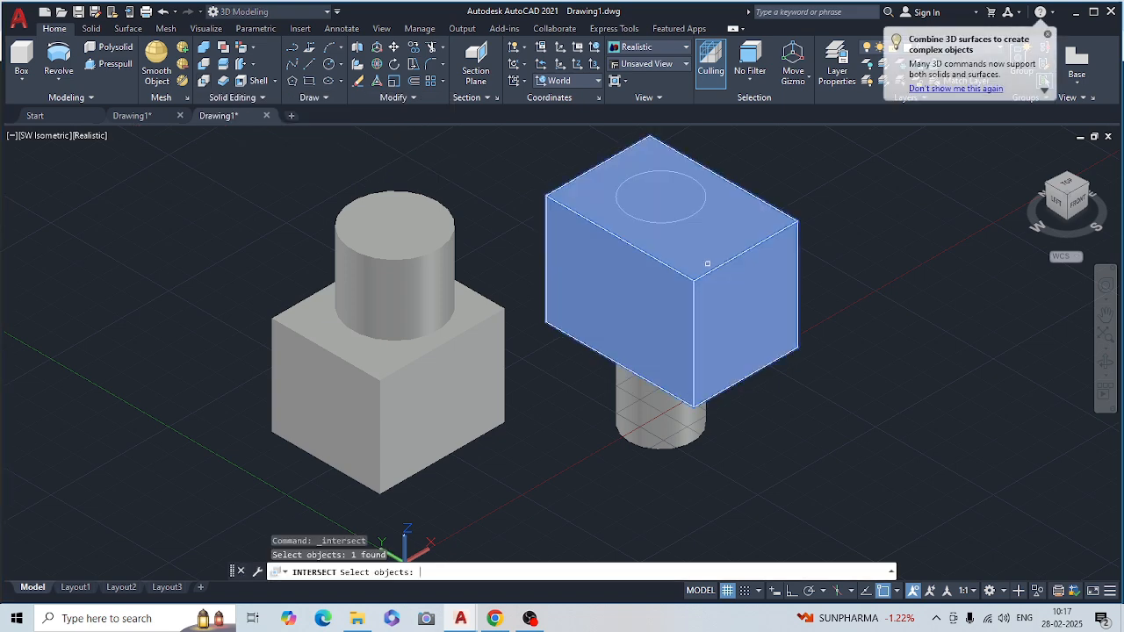
{"action": "key", "text": "Return"}
{"action": "left_click", "coordinate": [645, 428]}
{"action": "key", "text": "Return"}
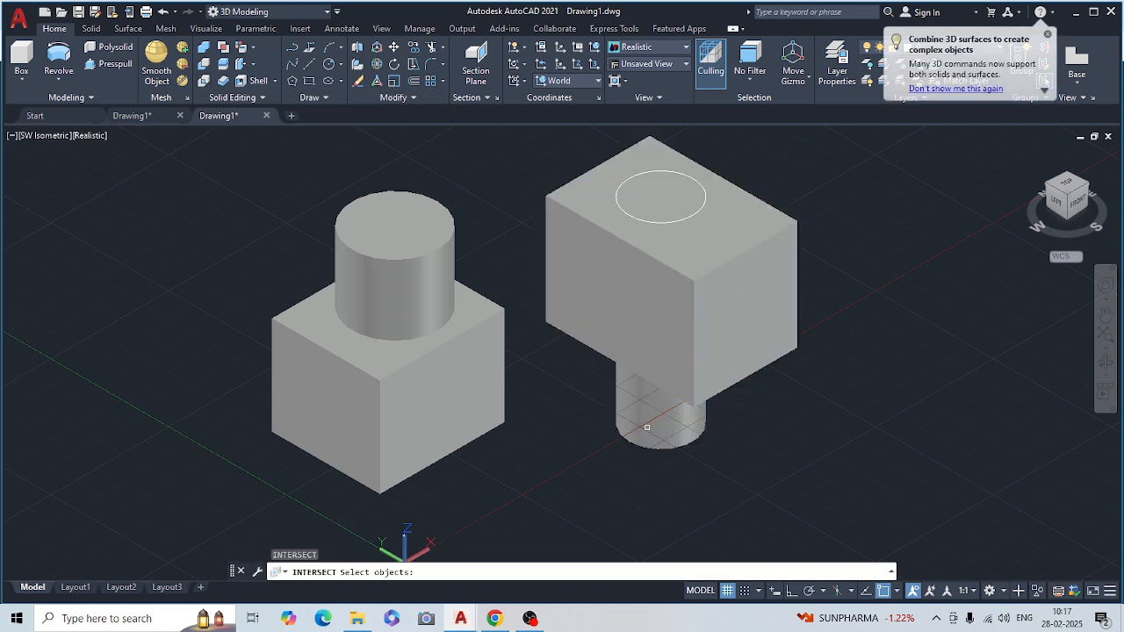
{"action": "key", "text": "Escape"}
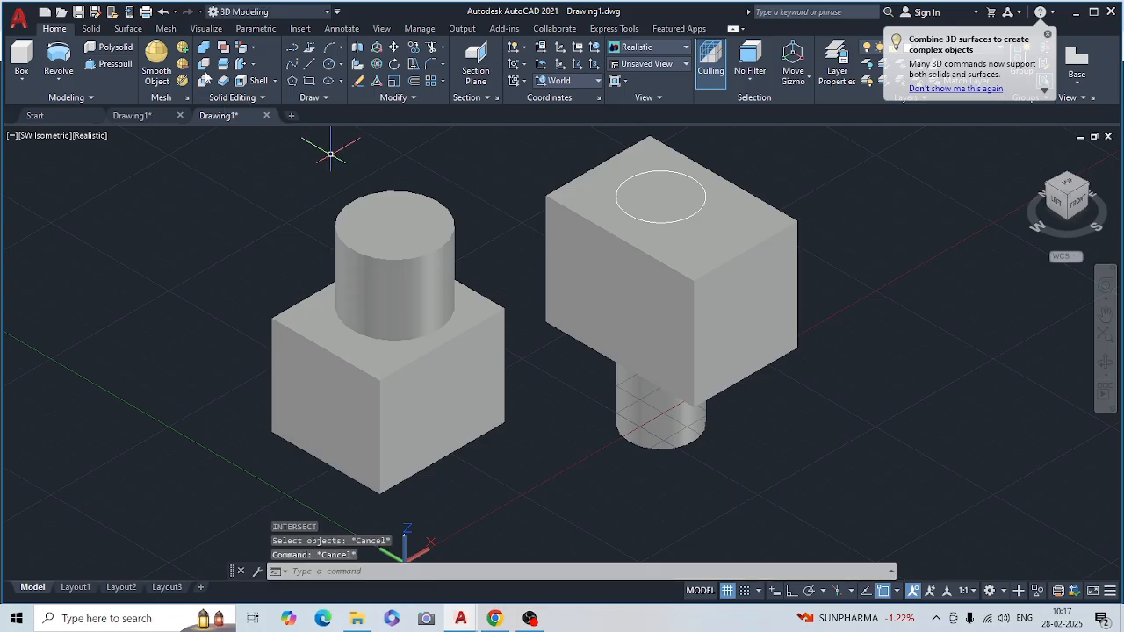
Step: Check the interference between the second box and the cylinder running through it, with the box as first set and the cylinder as second
{"action": "left_click", "coordinate": [223, 53]}
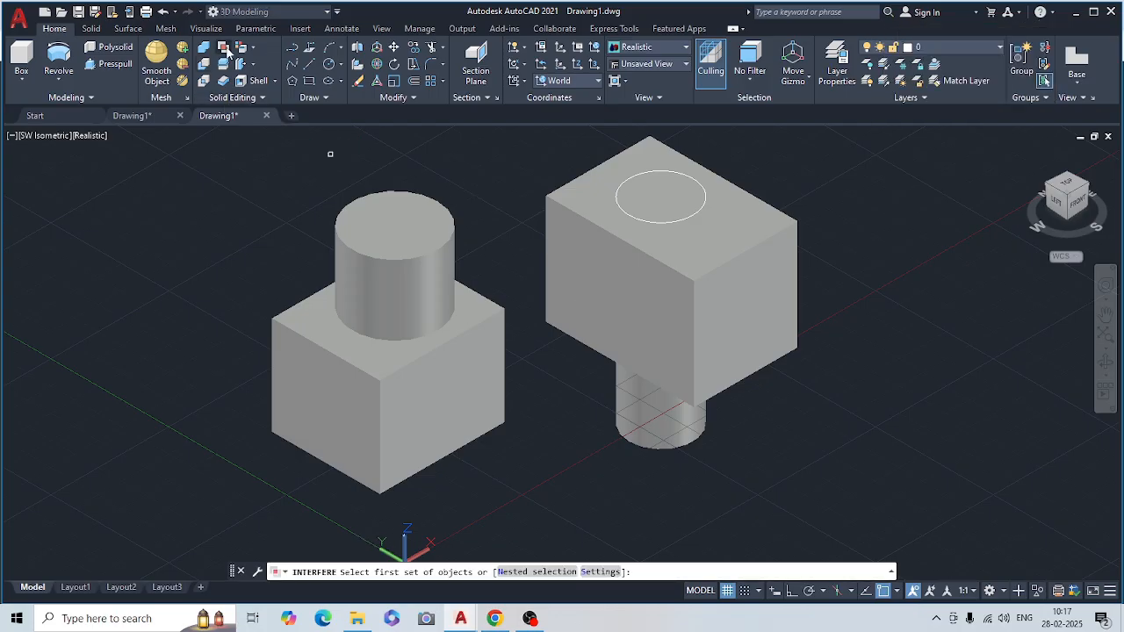
{"action": "left_click", "coordinate": [674, 246]}
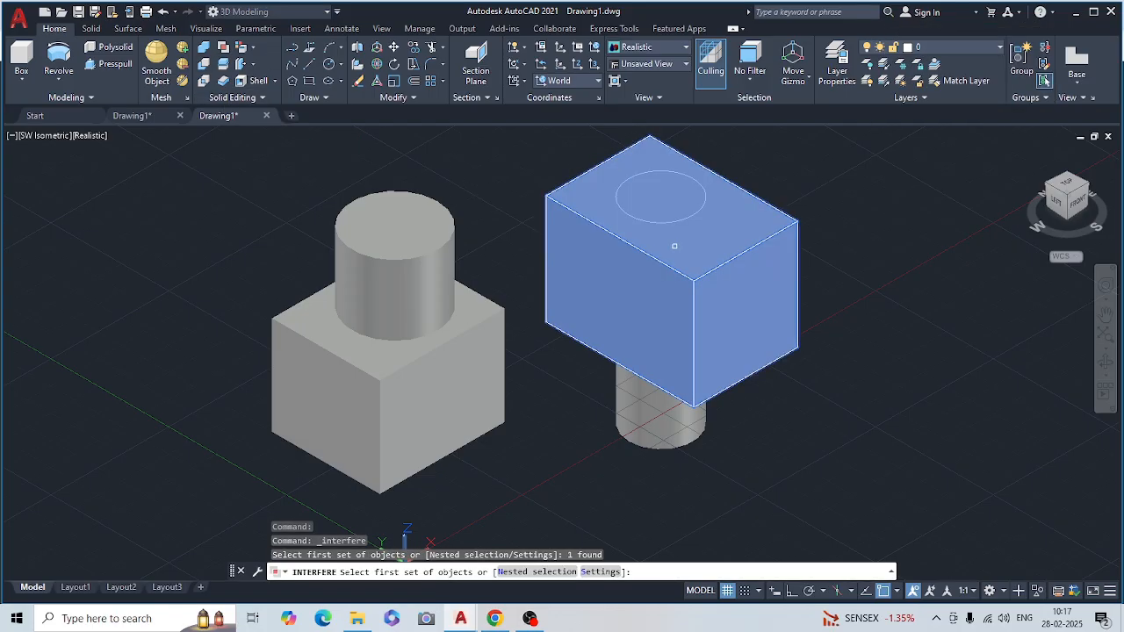
{"action": "key", "text": "Return"}
{"action": "left_click", "coordinate": [665, 222]}
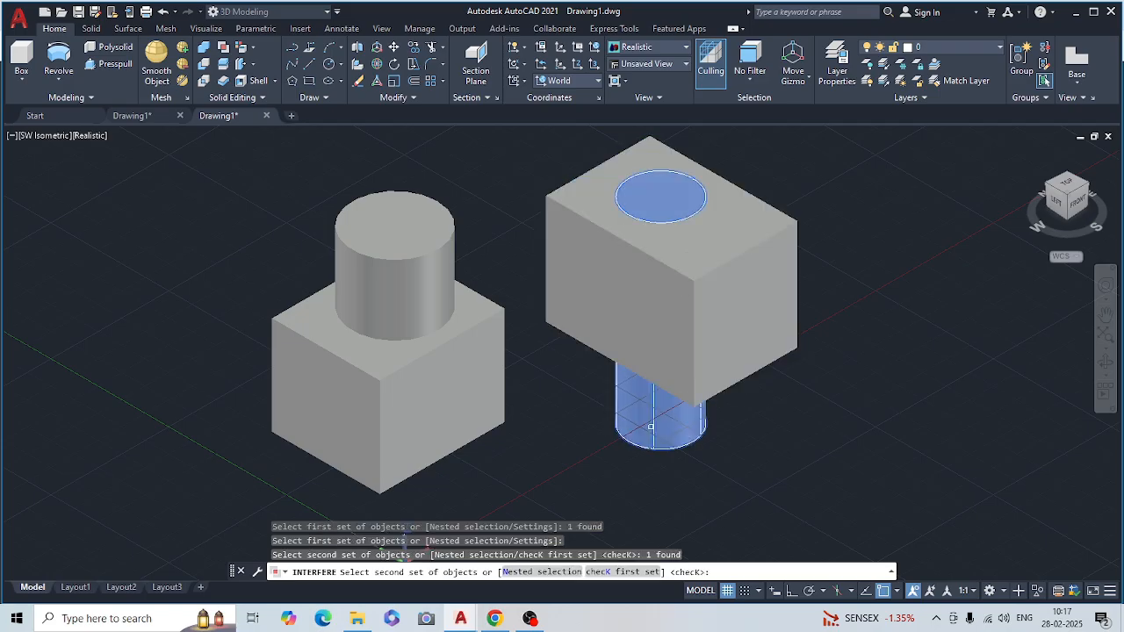
{"action": "key", "text": "Return"}
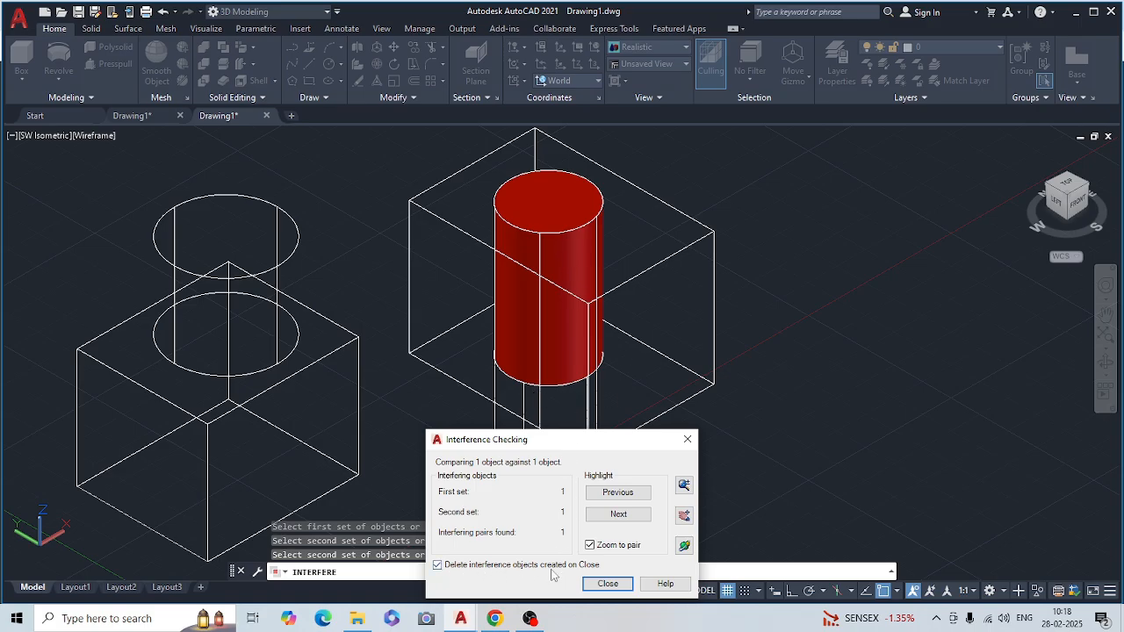
{"action": "left_click", "coordinate": [629, 582]}
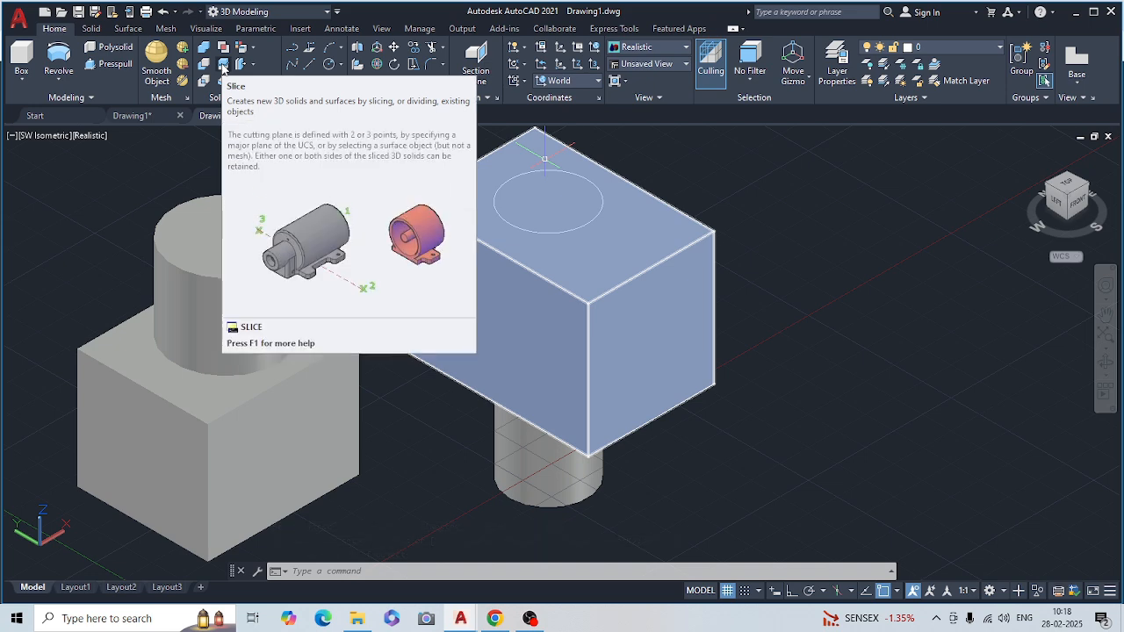
Step: Slice the second box crosswise with a two-point plane near the middle of its long top edges, keeping both sides
{"action": "left_click", "coordinate": [223, 69]}
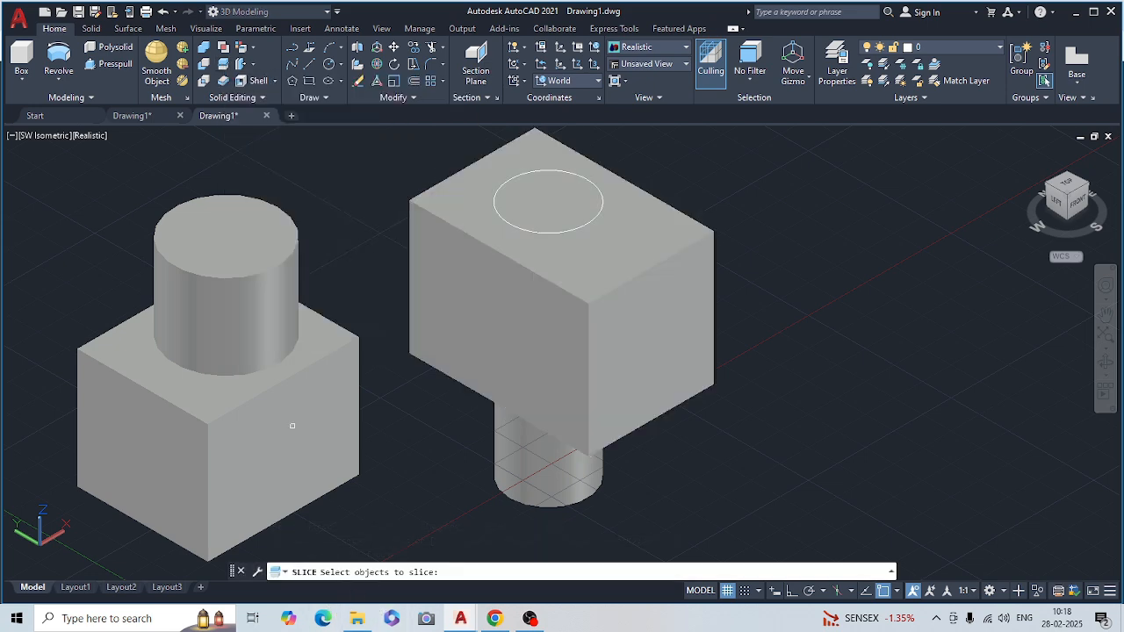
{"action": "left_click", "coordinate": [325, 403]}
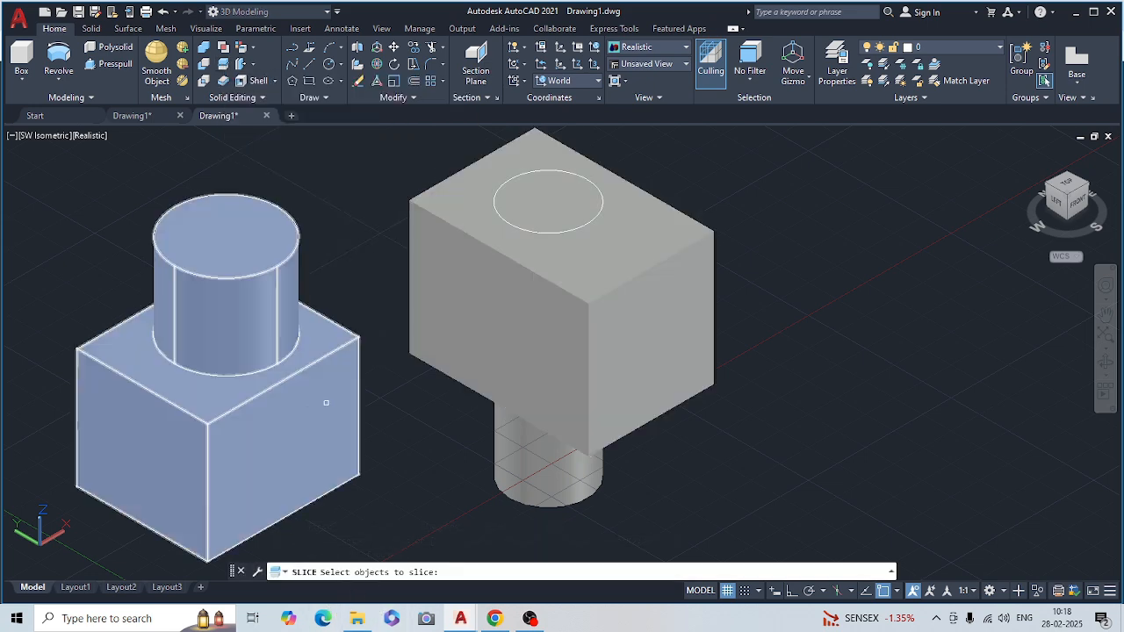
{"action": "left_click", "coordinate": [588, 269]}
{"action": "key", "text": "Return"}
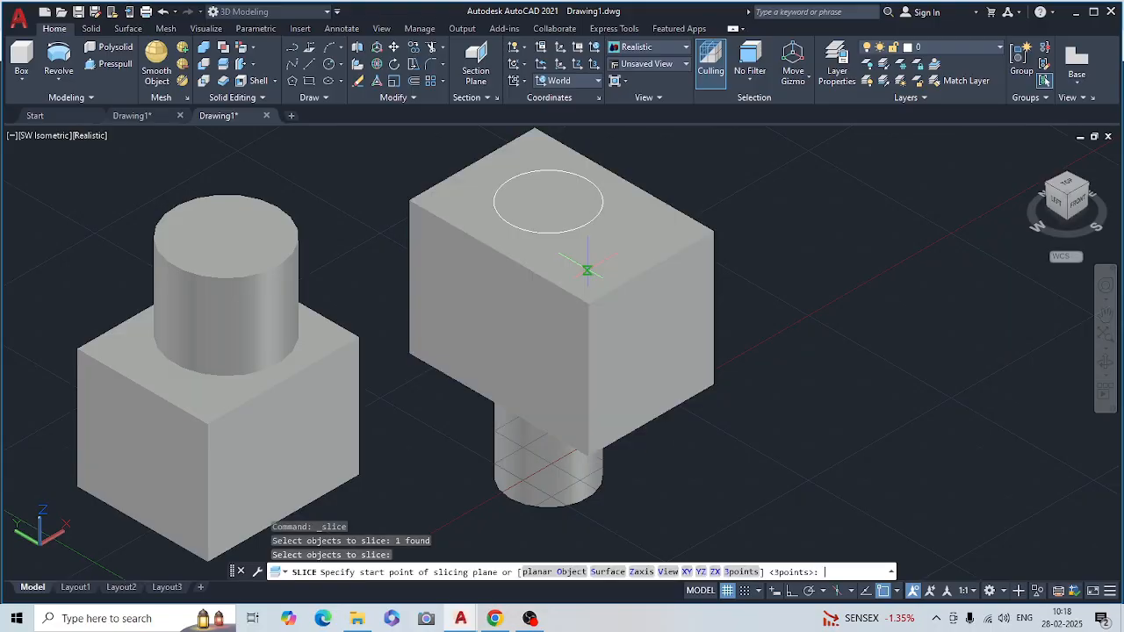
{"action": "left_click", "coordinate": [512, 259]}
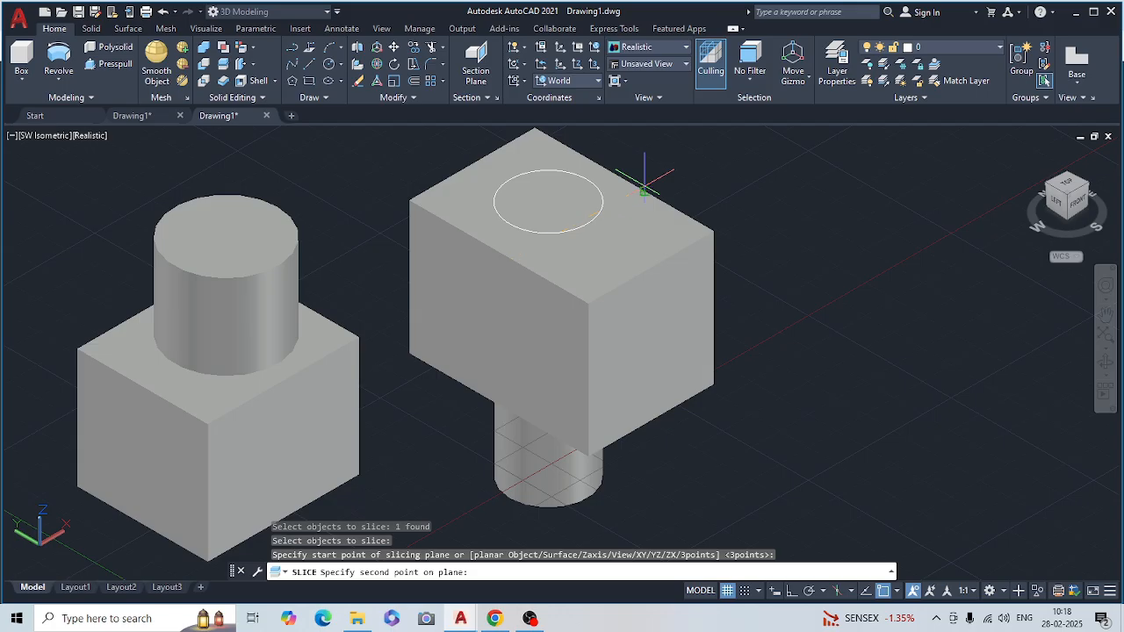
{"action": "left_click", "coordinate": [643, 190]}
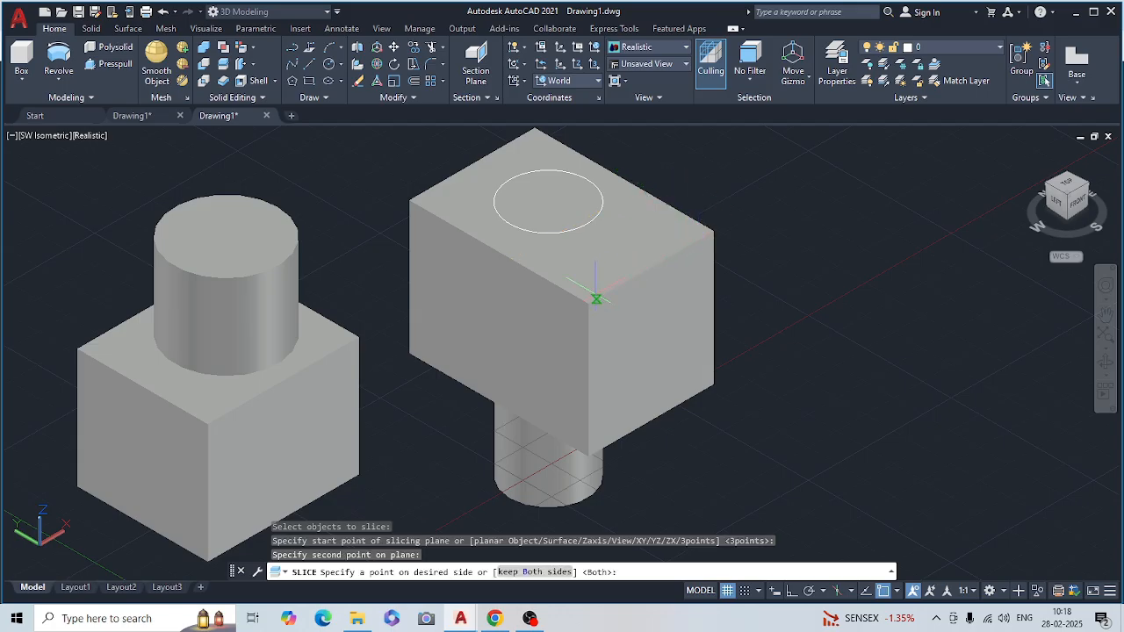
{"action": "key", "text": "Return"}
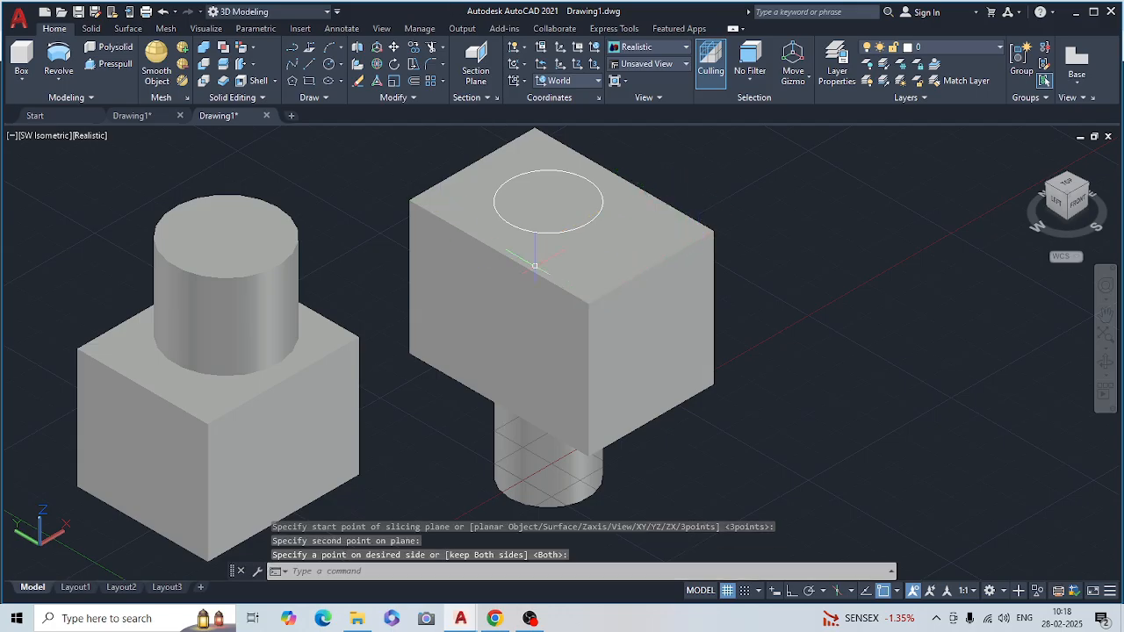
{"action": "left_click", "coordinate": [613, 252]}
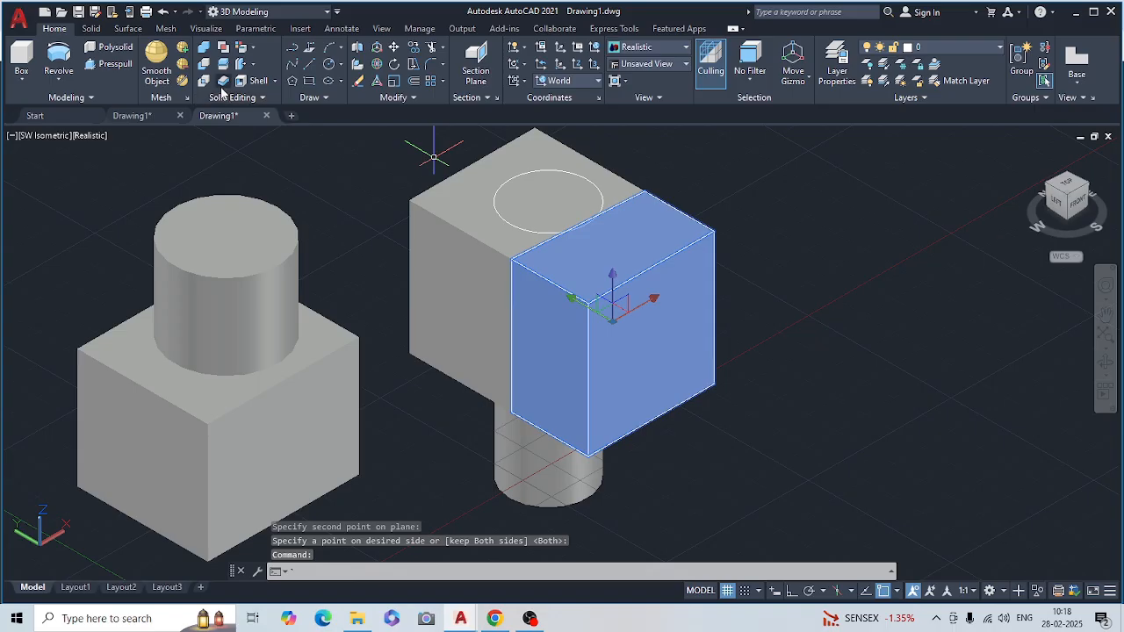
Step: Draw a three-point arc in the empty space beside the second box, bulging away from it
{"action": "scroll", "coordinate": [587, 188], "scroll_direction": "down", "scroll_amount": 3}
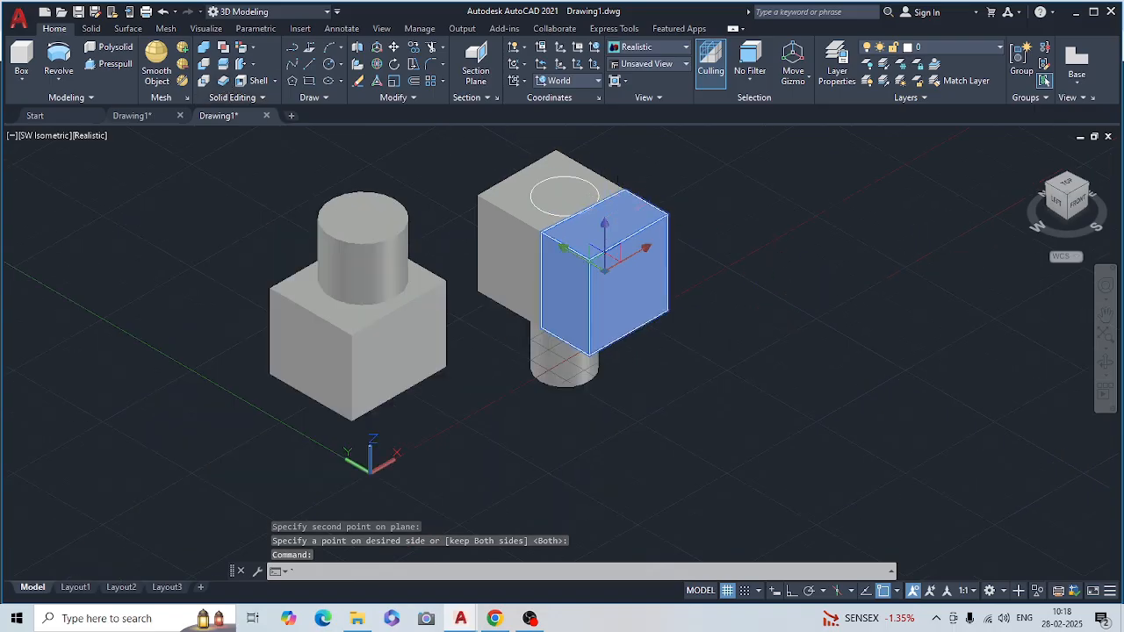
{"action": "middle_click_drag", "start_coordinate": [688, 257], "coordinate": [510, 299]}
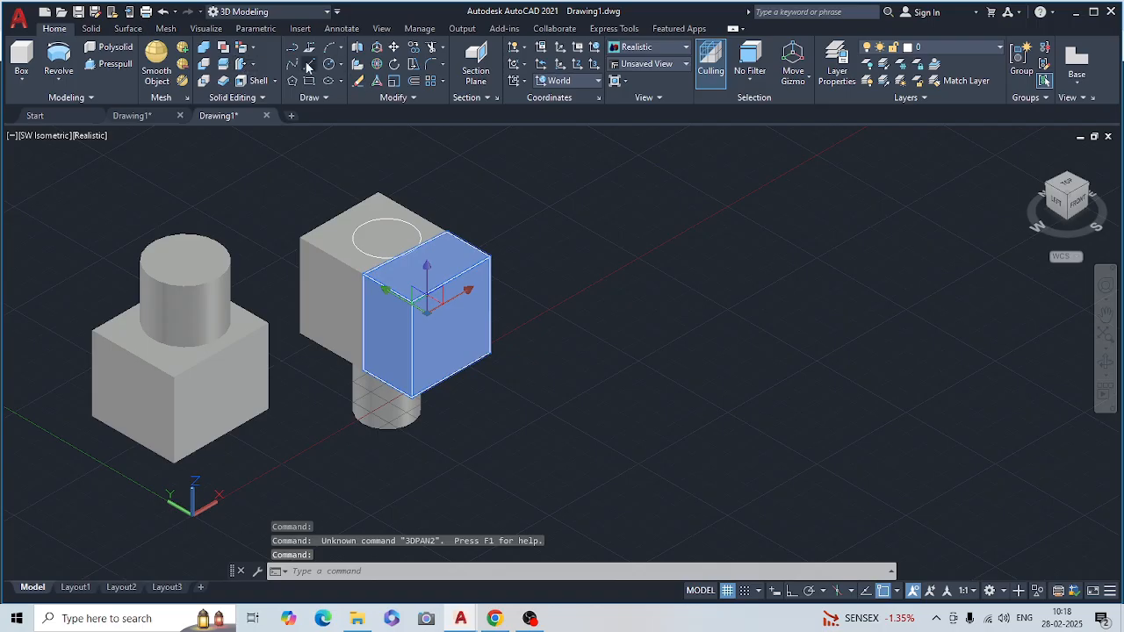
{"action": "left_click", "coordinate": [329, 47]}
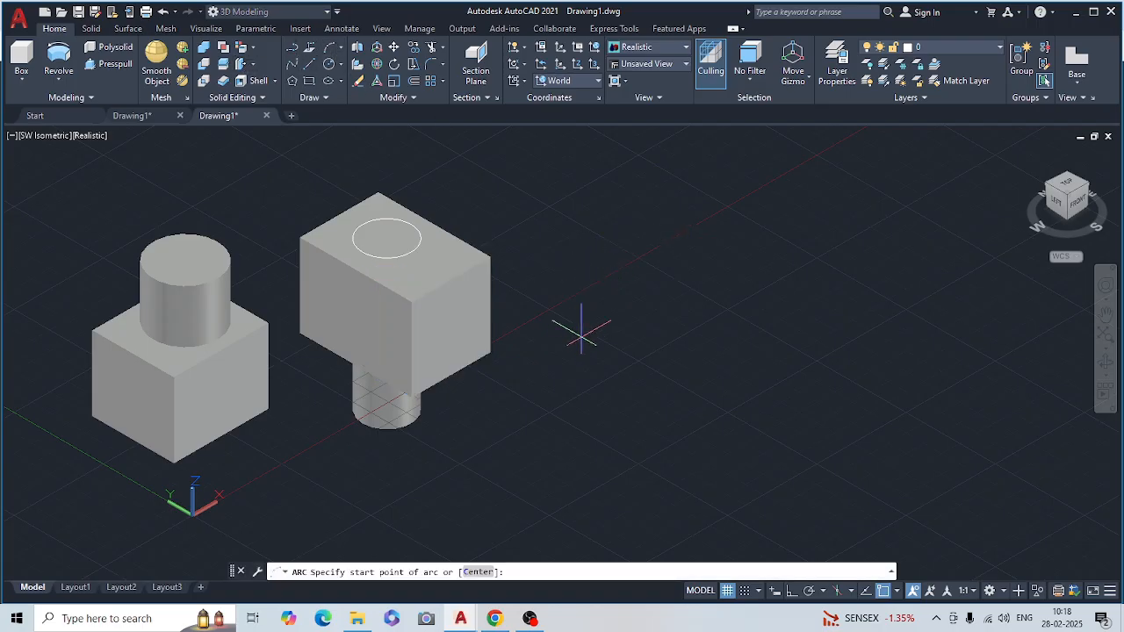
{"action": "left_click", "coordinate": [577, 361]}
{"action": "left_click", "coordinate": [604, 243]}
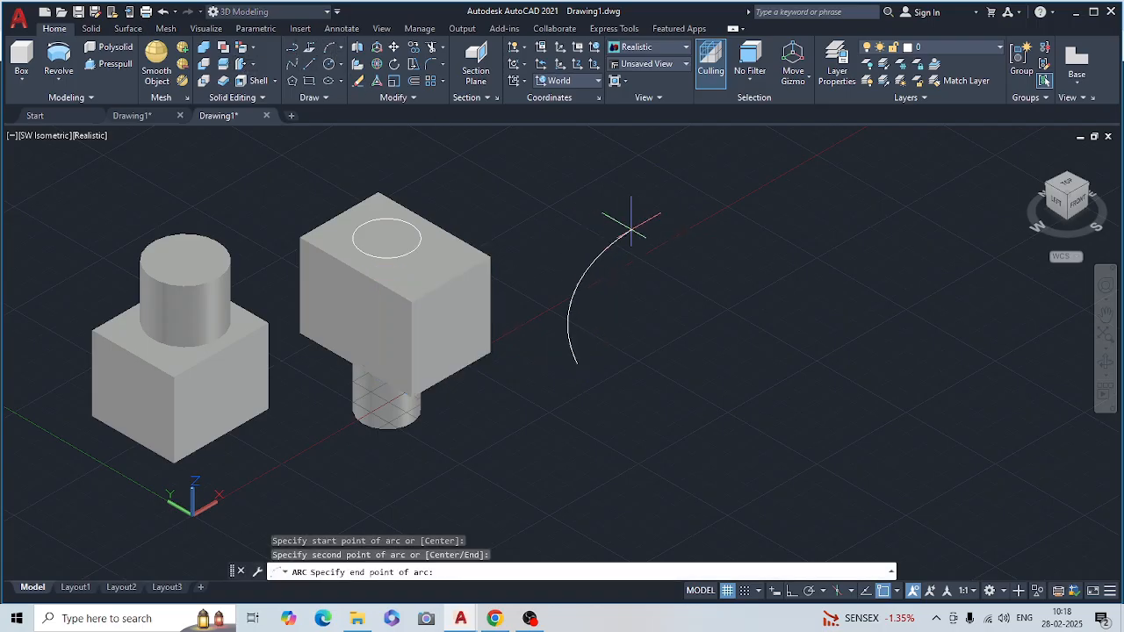
{"action": "left_click", "coordinate": [604, 212]}
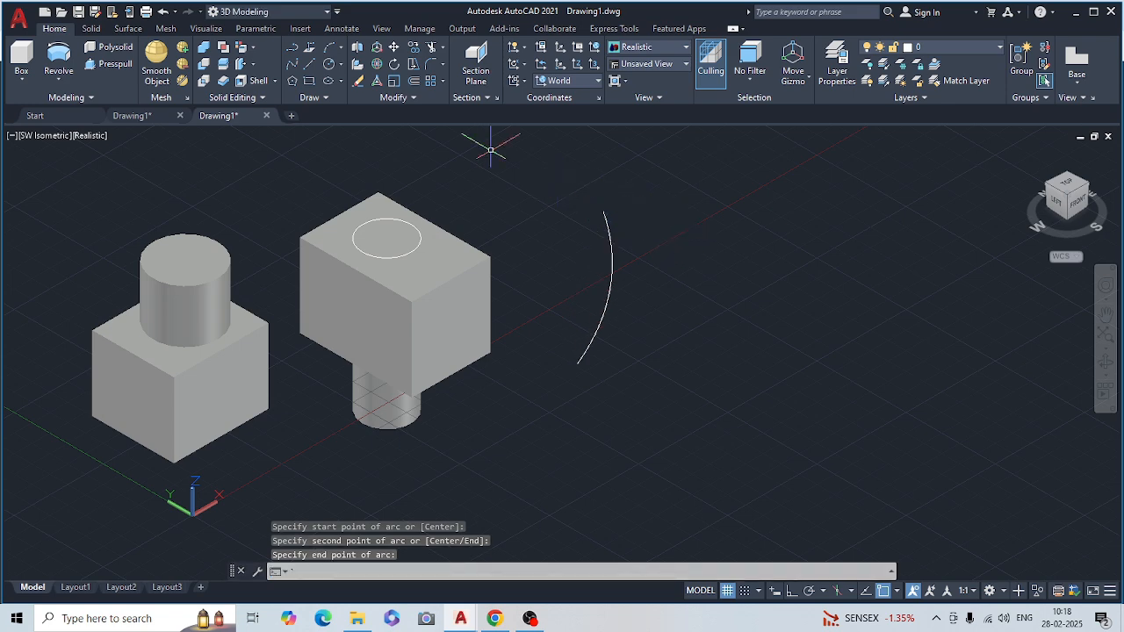
Step: Revolve the arc 360 degrees about a two-point axis on its far side from the boxes
{"action": "left_click", "coordinate": [59, 77]}
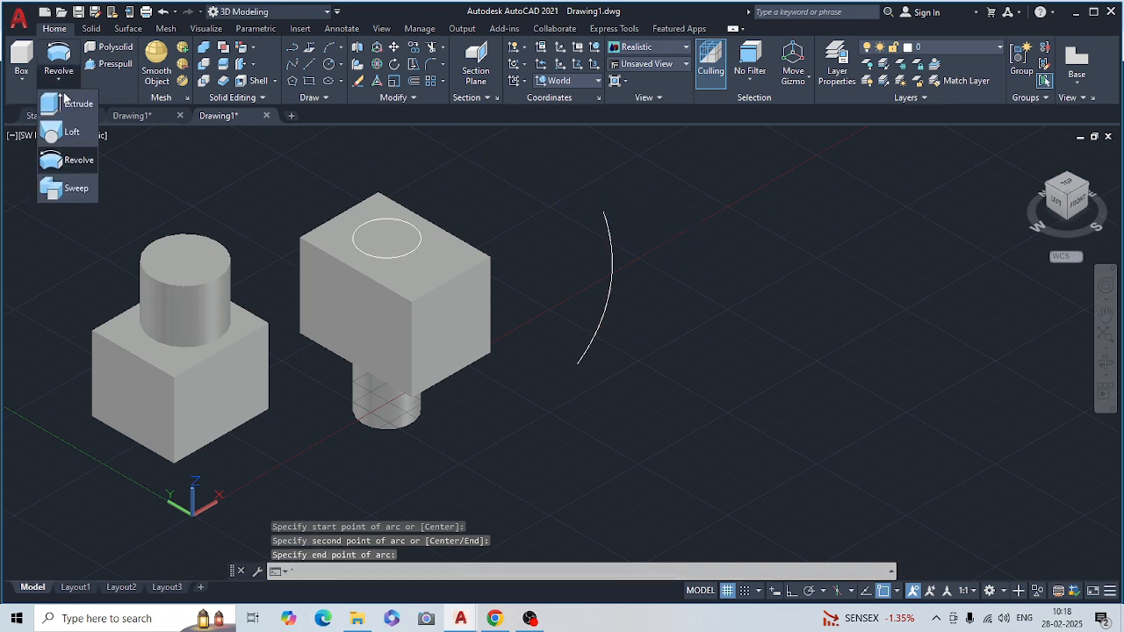
{"action": "left_click", "coordinate": [79, 161]}
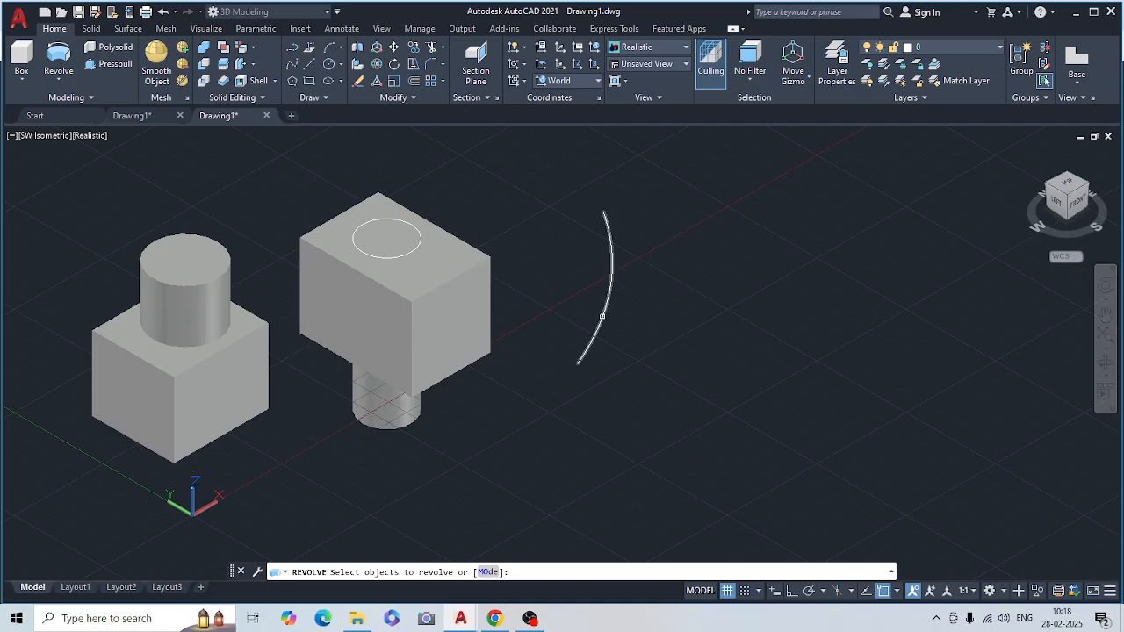
{"action": "left_click", "coordinate": [611, 320]}
{"action": "key", "text": "Return"}
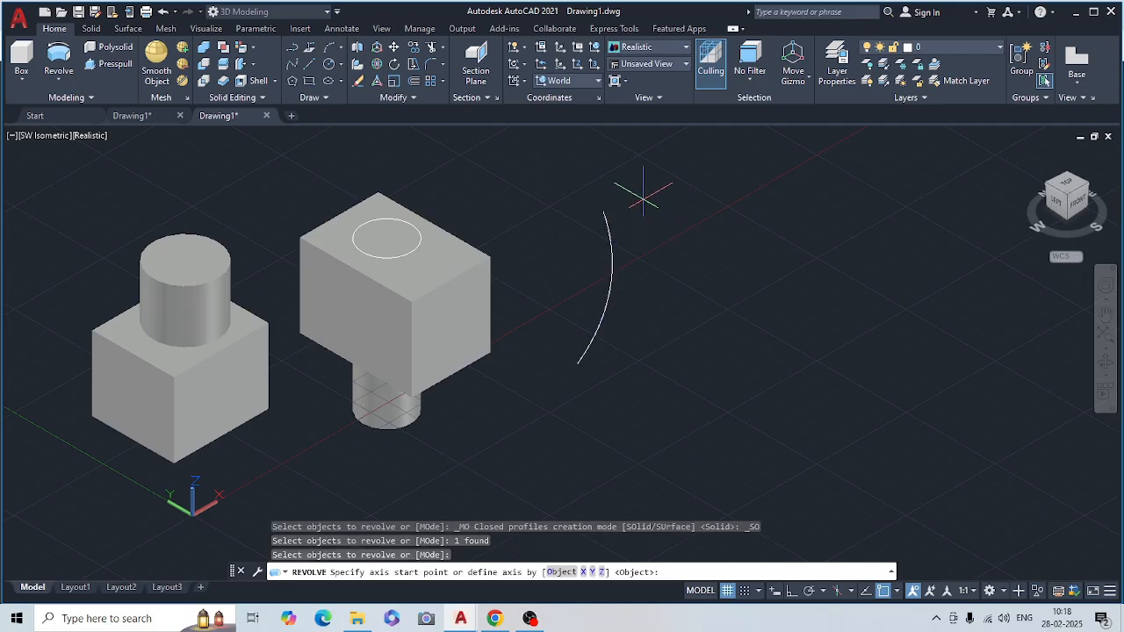
{"action": "left_click", "coordinate": [654, 203]}
{"action": "left_click", "coordinate": [644, 378]}
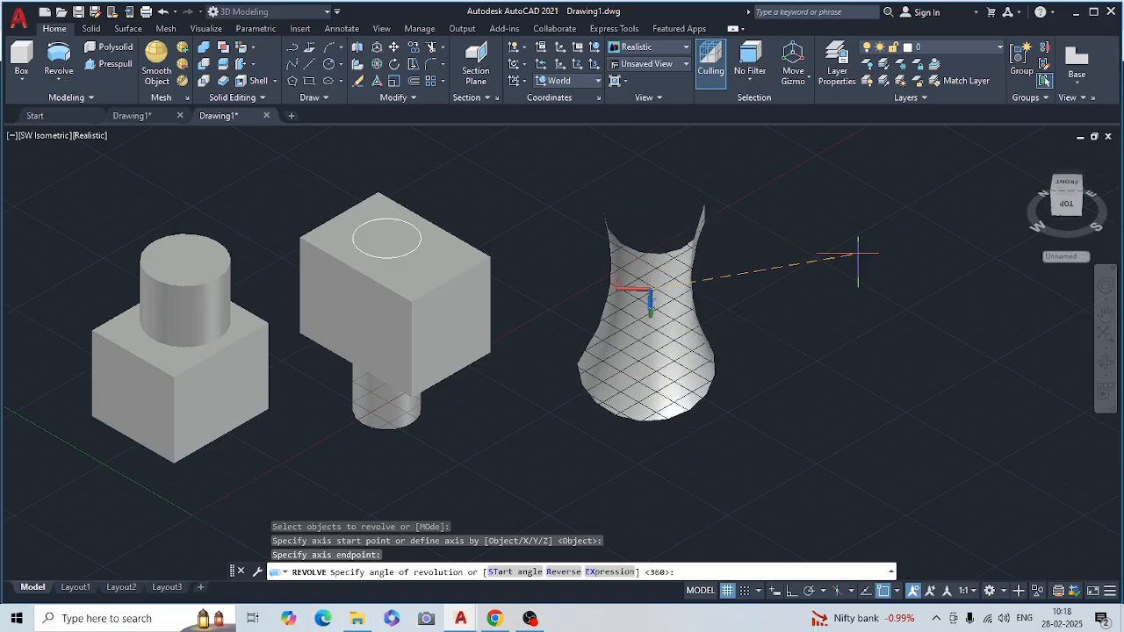
{"action": "type", "text": "360"}
{"action": "key", "text": "Return"}
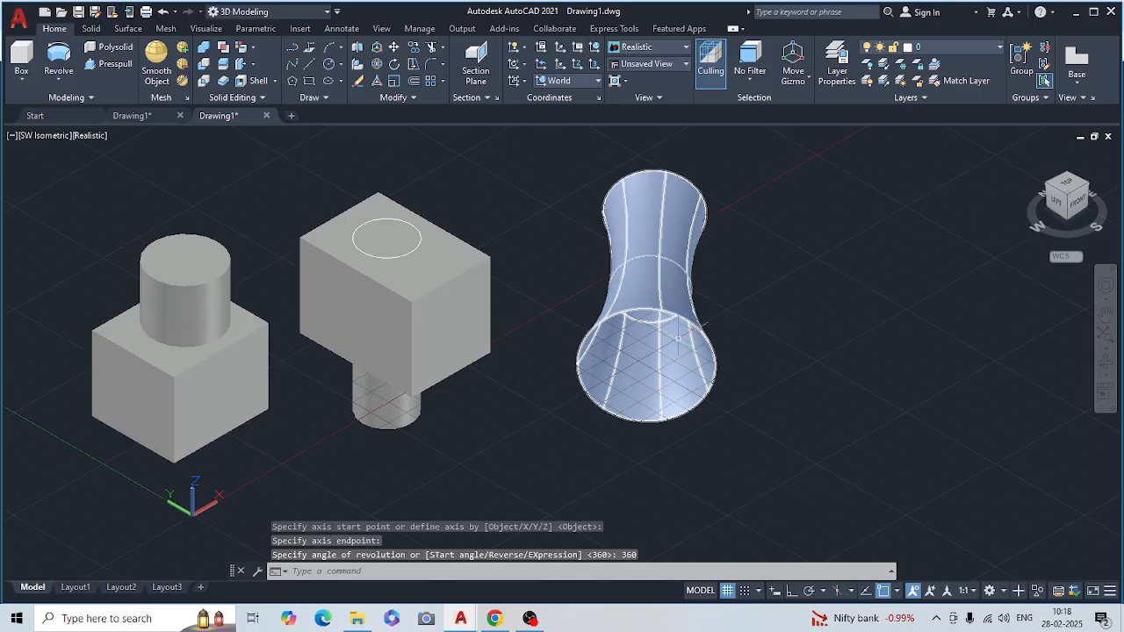
Step: Thicken the revolved surface with a thickness of 50
{"action": "left_click", "coordinate": [223, 81]}
{"action": "left_click", "coordinate": [650, 259]}
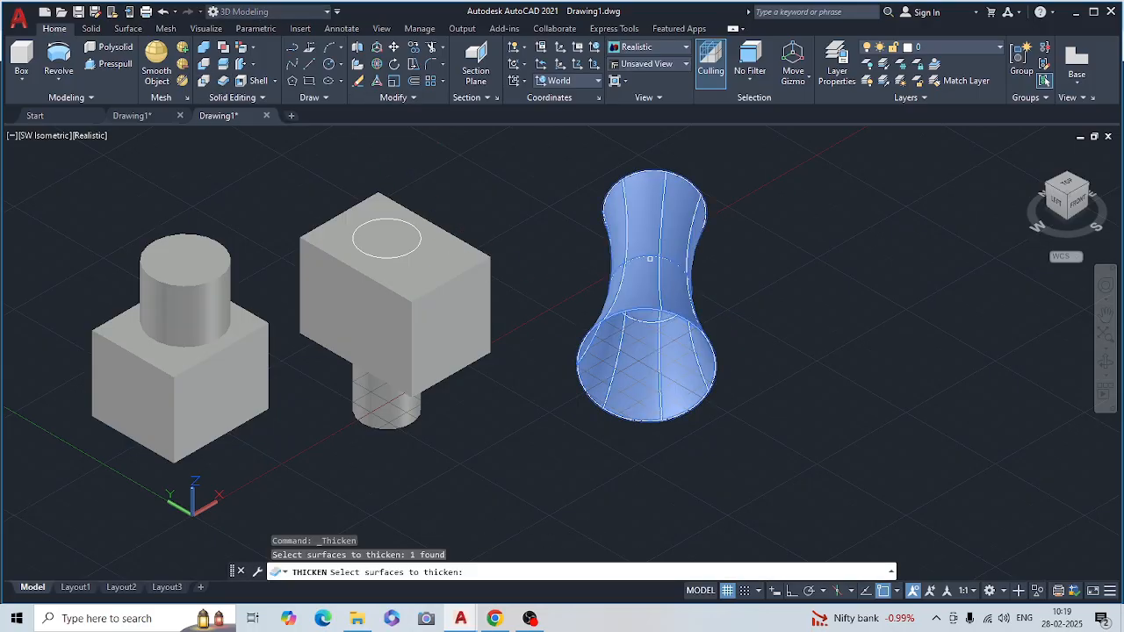
{"action": "key", "text": "Return"}
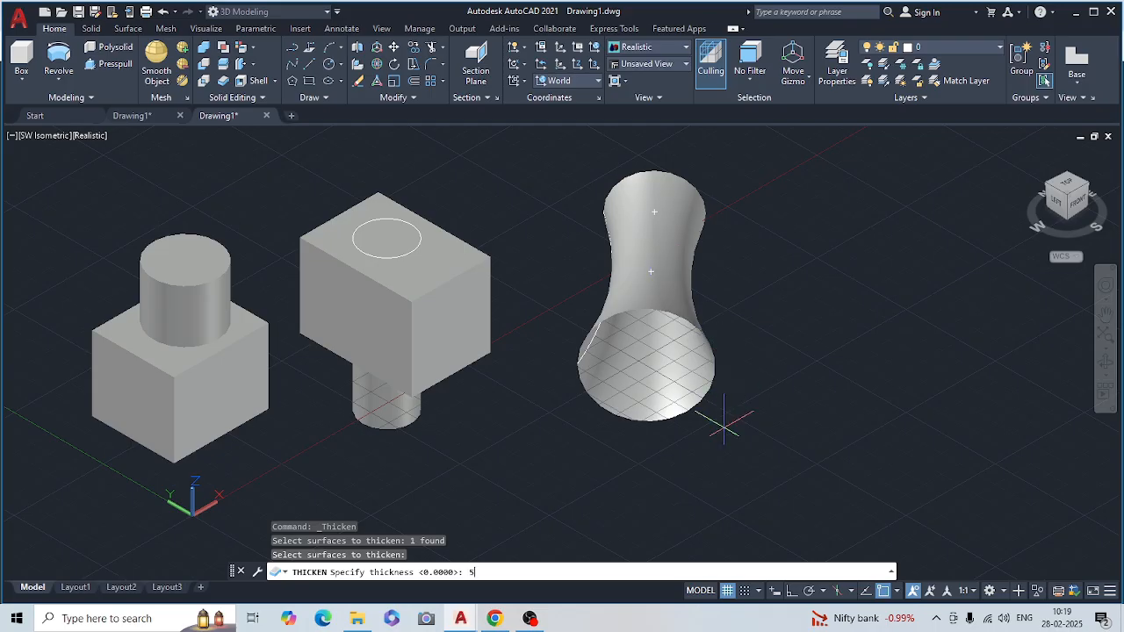
{"action": "key", "text": "Return"}
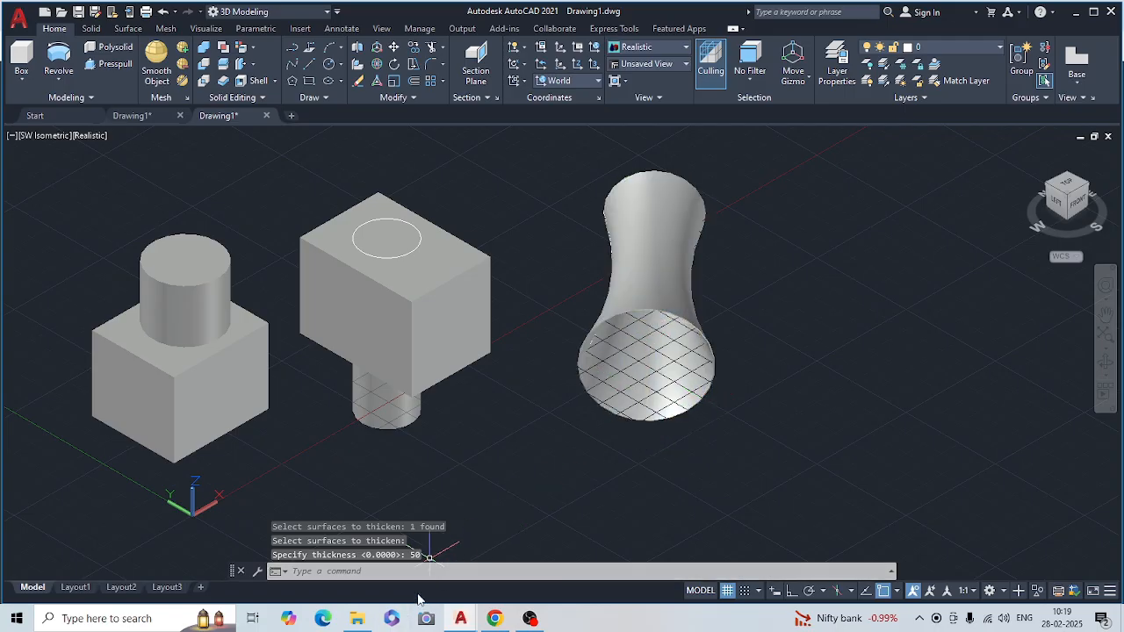
{"action": "key", "text": "Escape"}
{"action": "key", "text": "Escape"}
{"action": "key", "text": "Escape"}
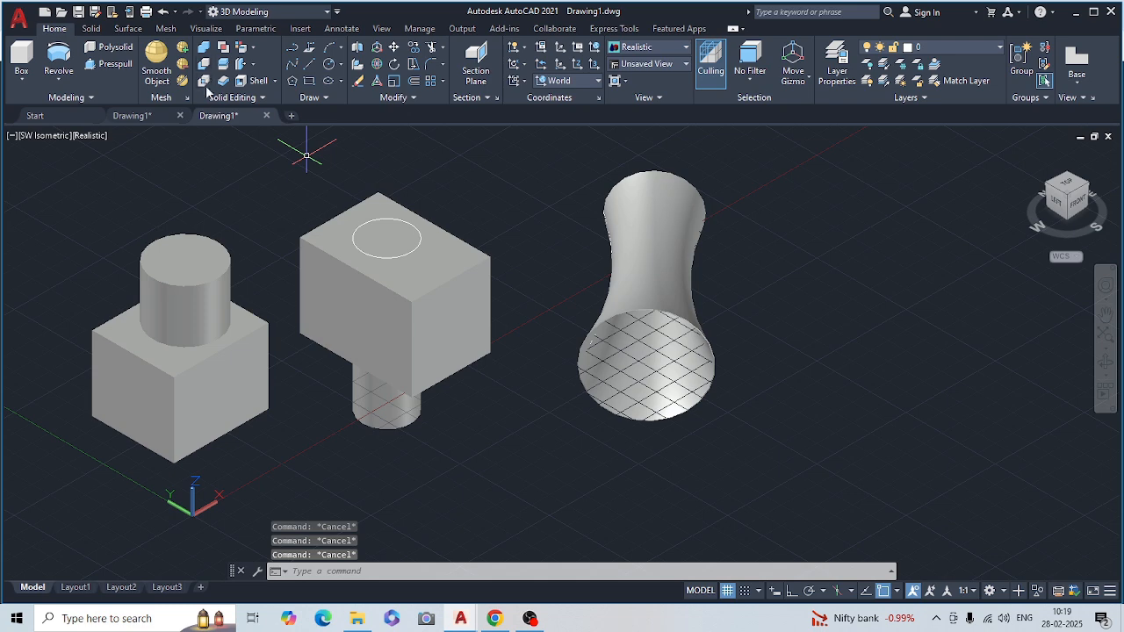
Step: Undo the last thickening and thicken the revolved surface again with a thickness of 200
{"action": "key", "text": "ctrl+z"}
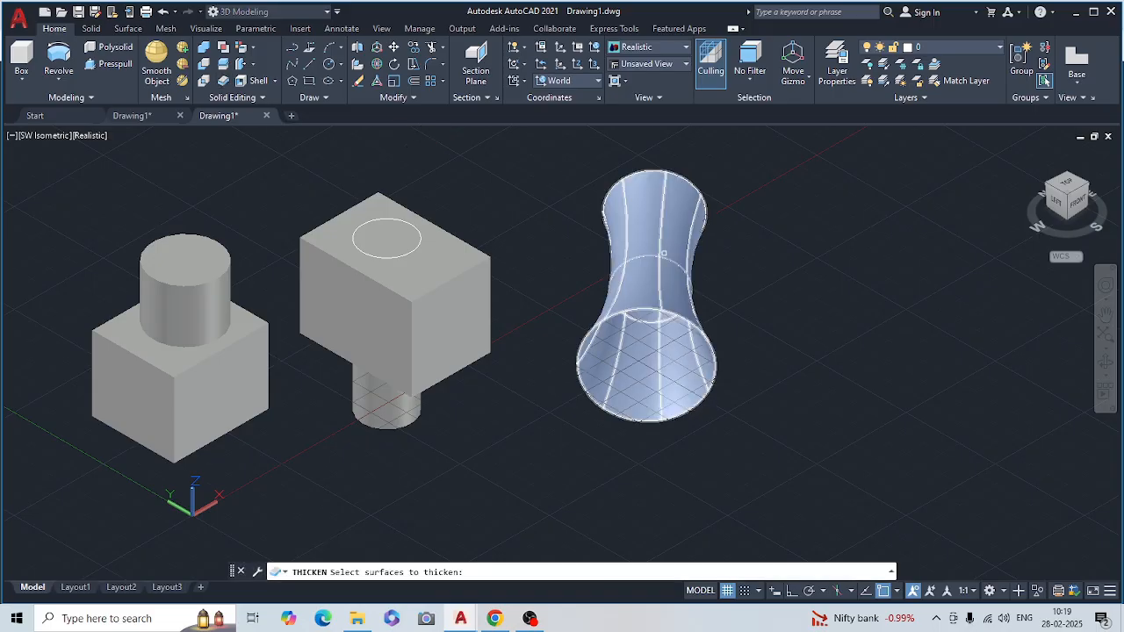
{"action": "left_click", "coordinate": [664, 254]}
{"action": "key", "text": "Return"}
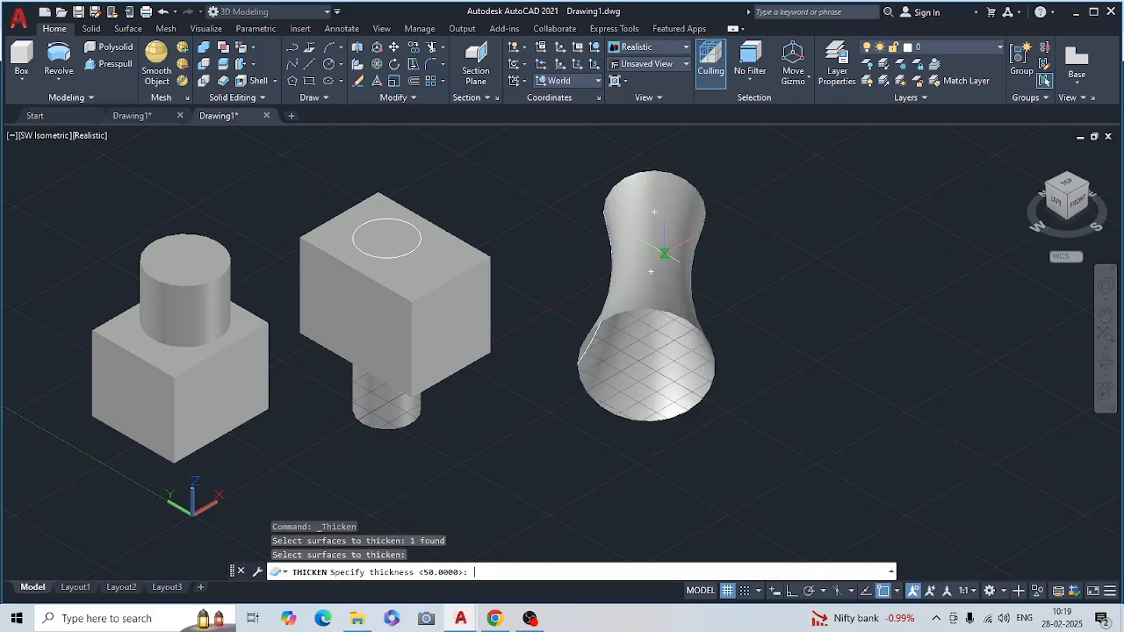
{"action": "type", "text": "200"}
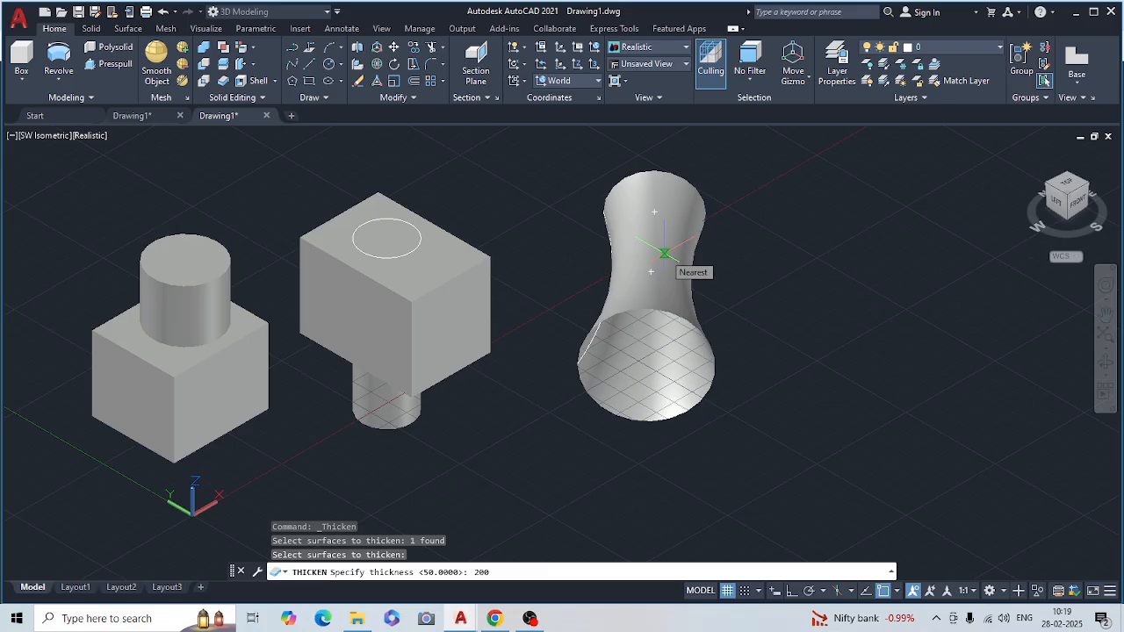
{"action": "key", "text": "Return"}
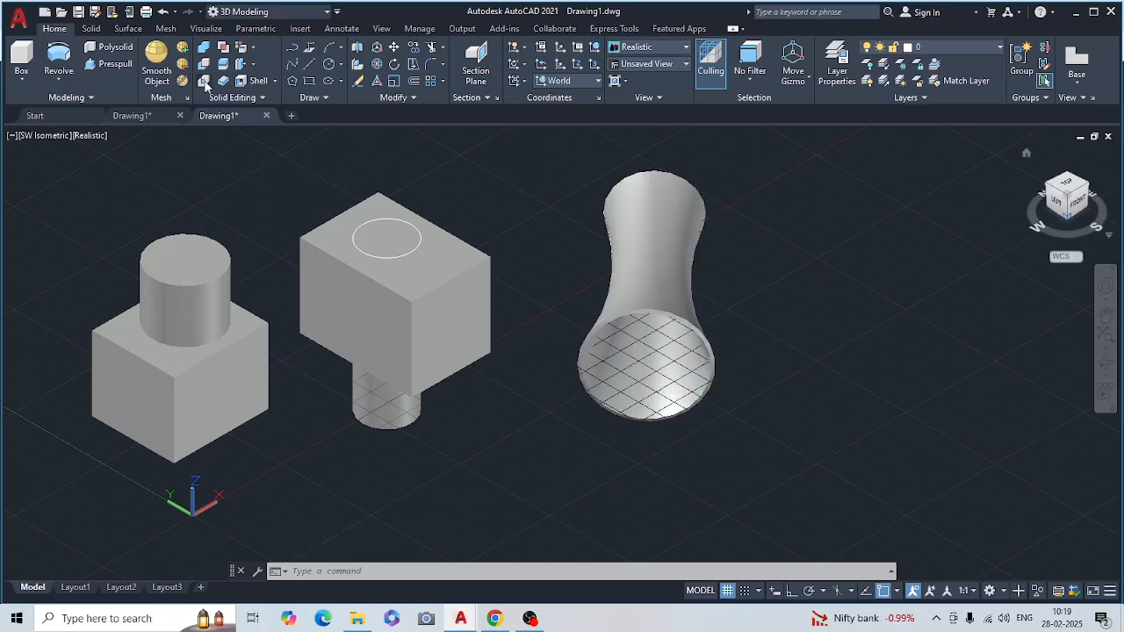
Step: Extract the edges of the combined box-and-cylinder solid
{"action": "left_click", "coordinate": [254, 49]}
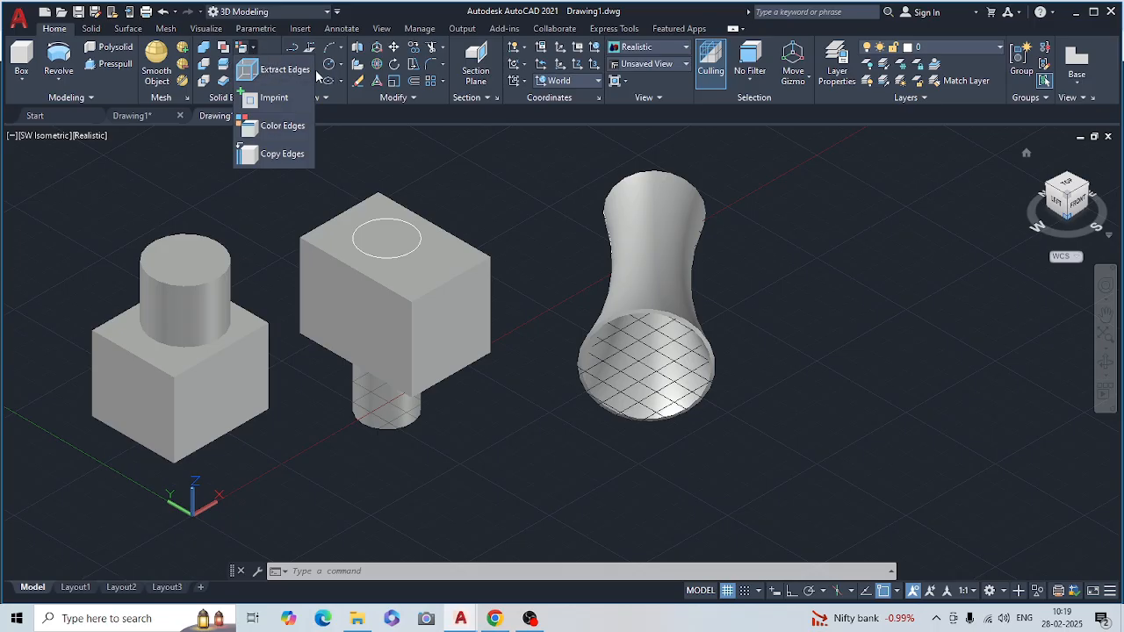
{"action": "left_click", "coordinate": [281, 69]}
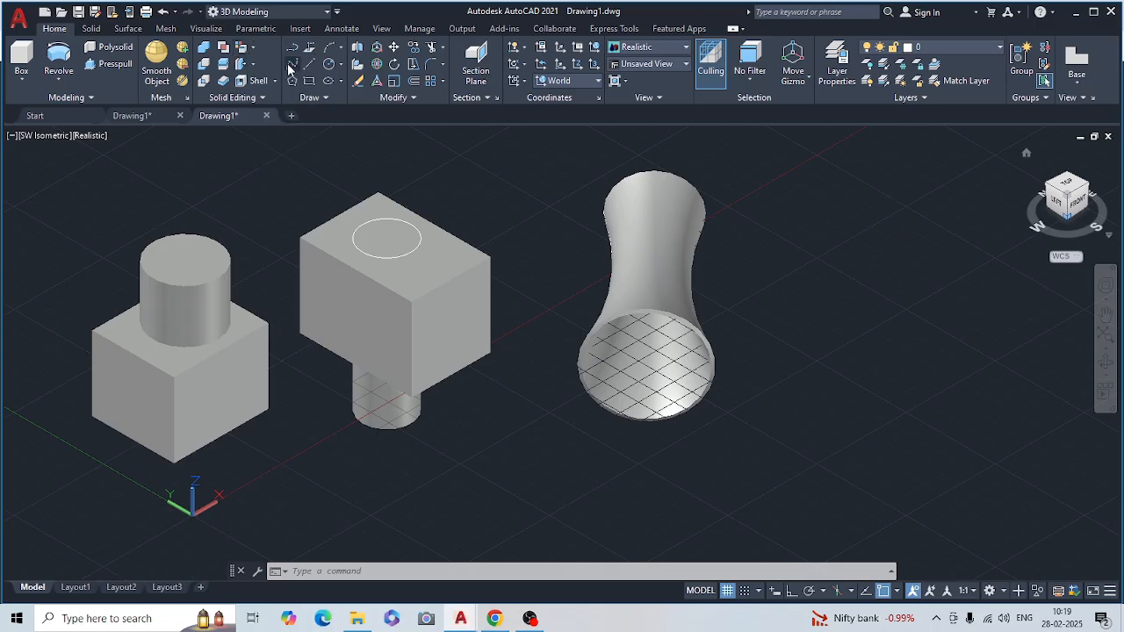
{"action": "left_click", "coordinate": [181, 355]}
{"action": "key", "text": "Return"}
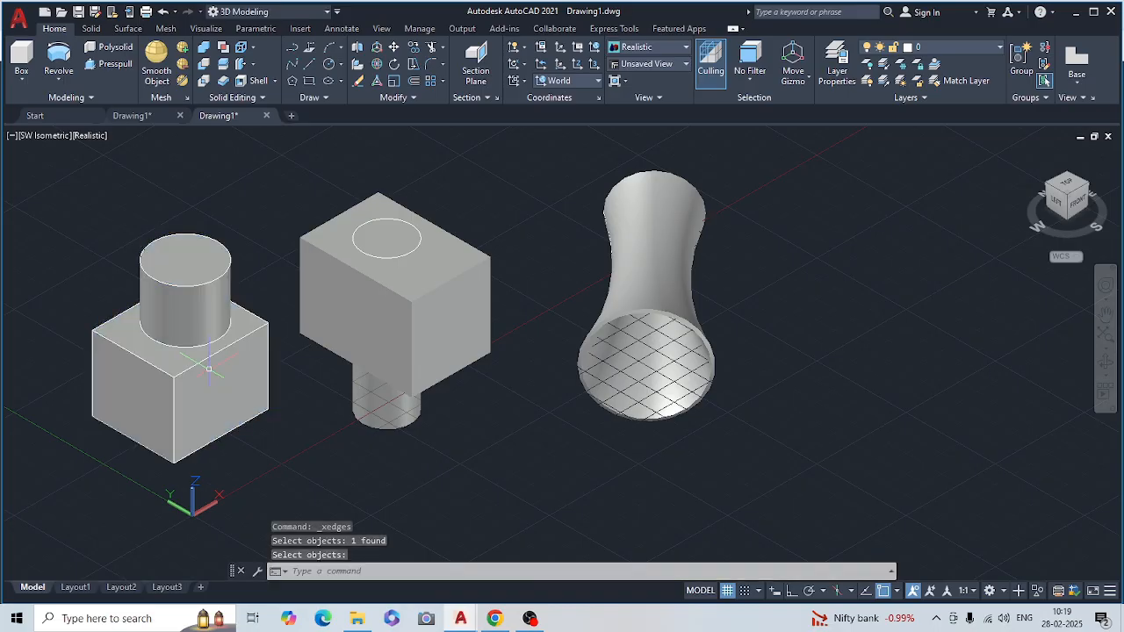
Step: Move the combined box-and-cylinder solid off its extracted edges to the space in front of the sliced box
{"action": "type", "text": "m"}
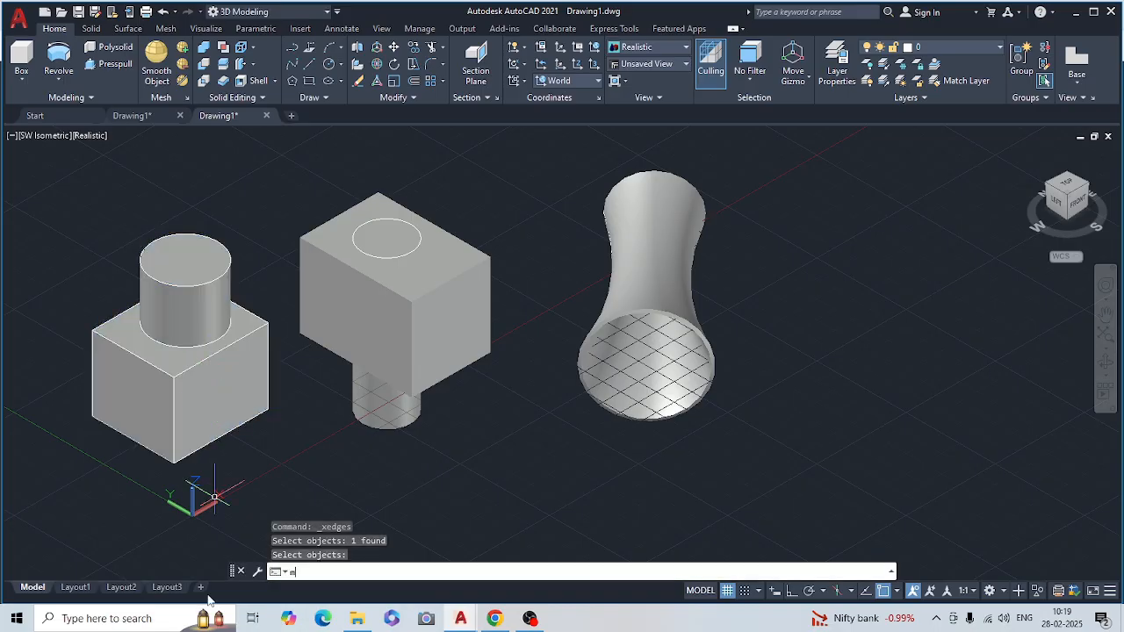
{"action": "key", "text": "Return"}
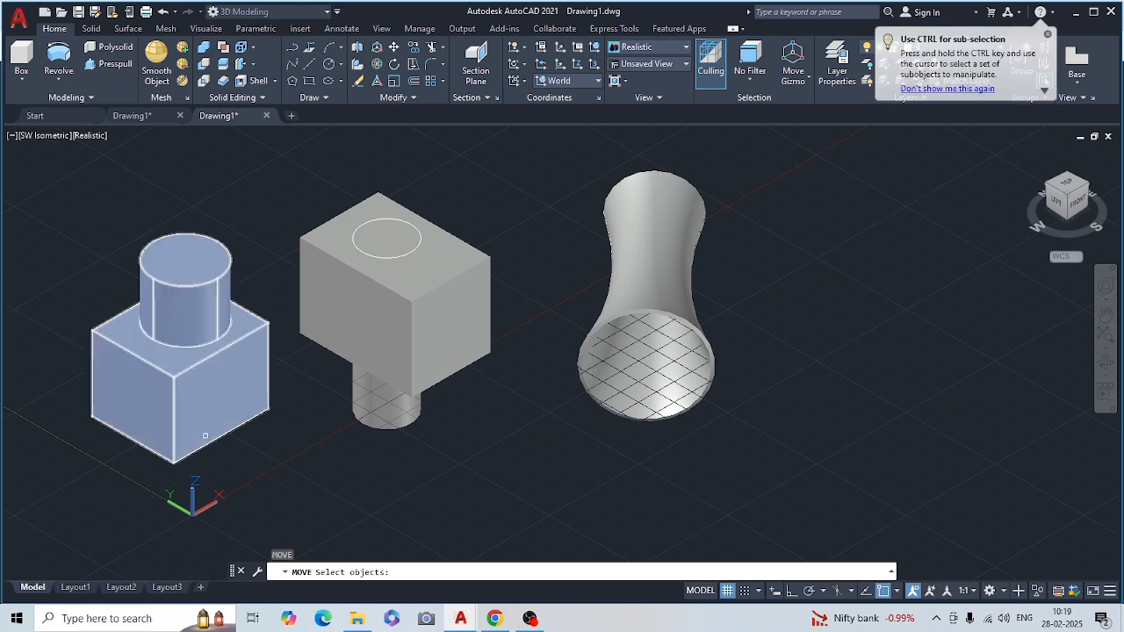
{"action": "left_click", "coordinate": [198, 393]}
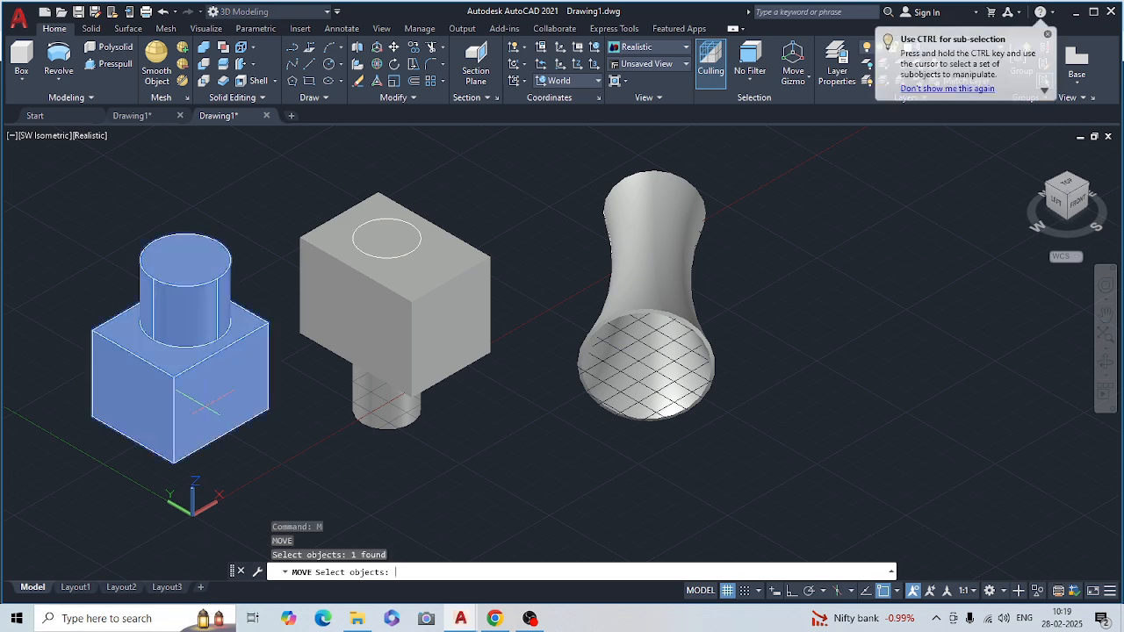
{"action": "key", "text": "Return"}
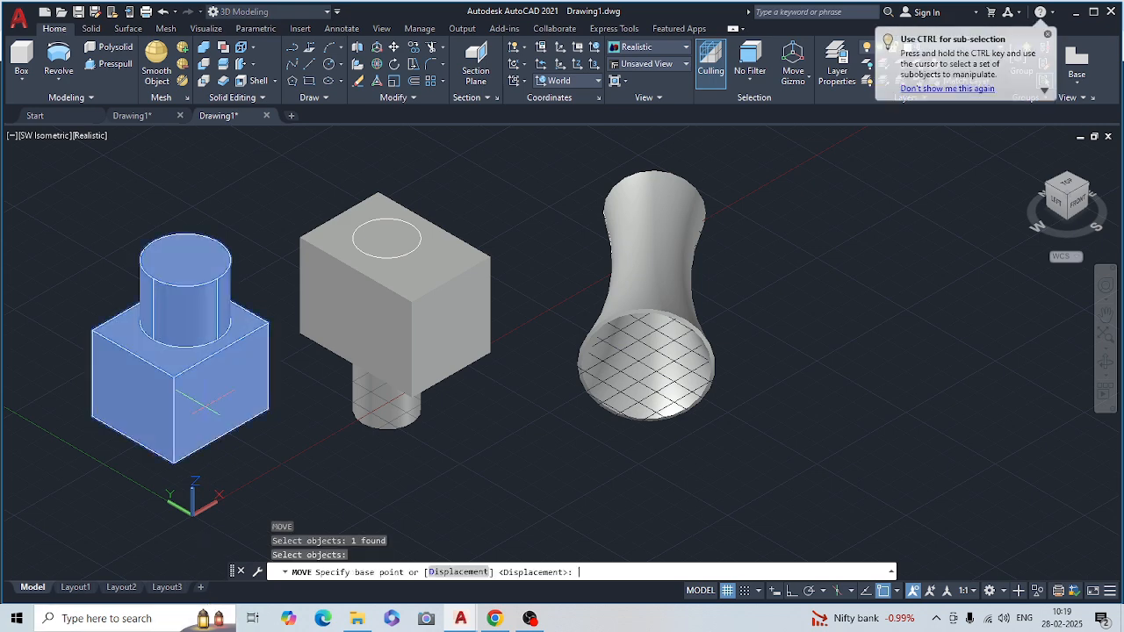
{"action": "left_click", "coordinate": [272, 439]}
{"action": "left_click", "coordinate": [490, 514]}
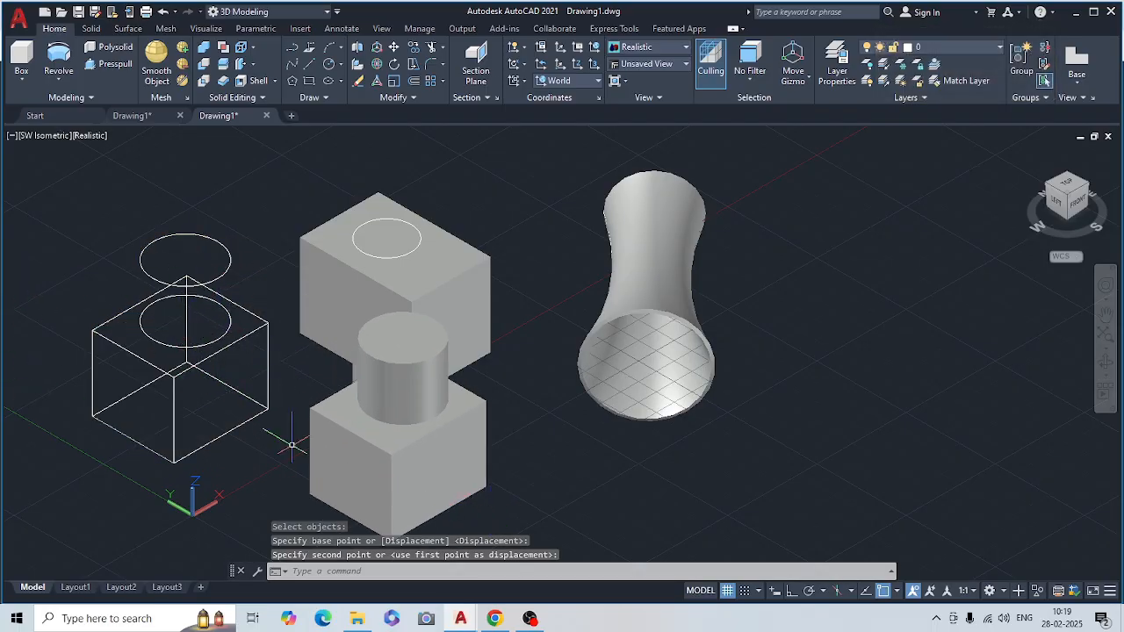
{"action": "left_click", "coordinate": [362, 457]}
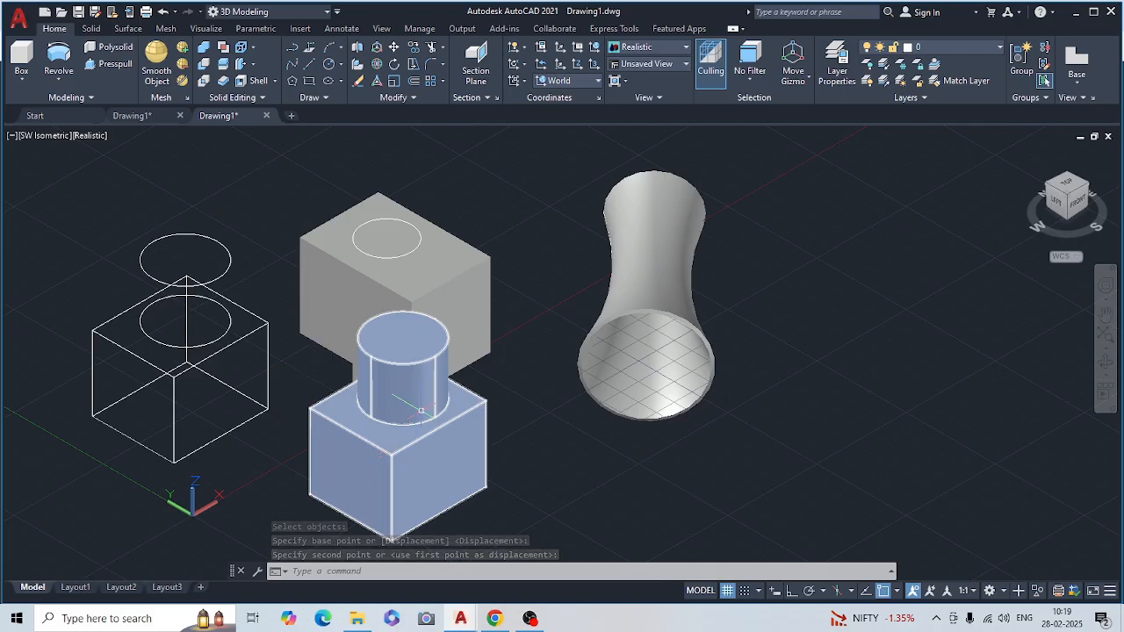
{"action": "key", "text": "Escape"}
Step: Try to imprint the circle on the top face of the sliced box's rear half
{"action": "left_click", "coordinate": [253, 48]}
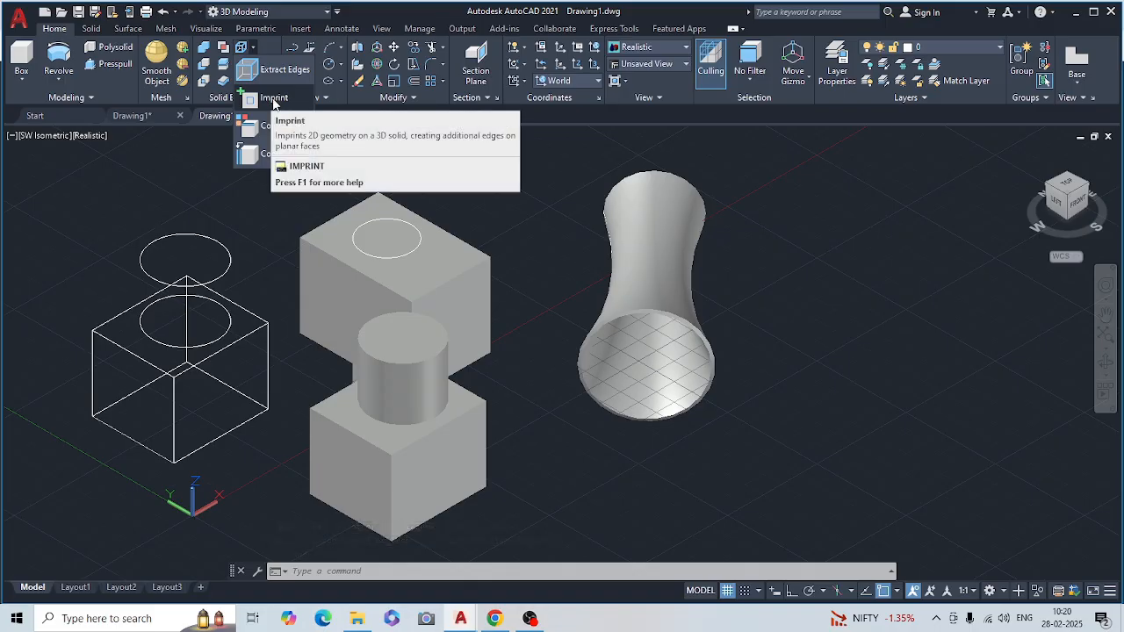
{"action": "left_click", "coordinate": [273, 101]}
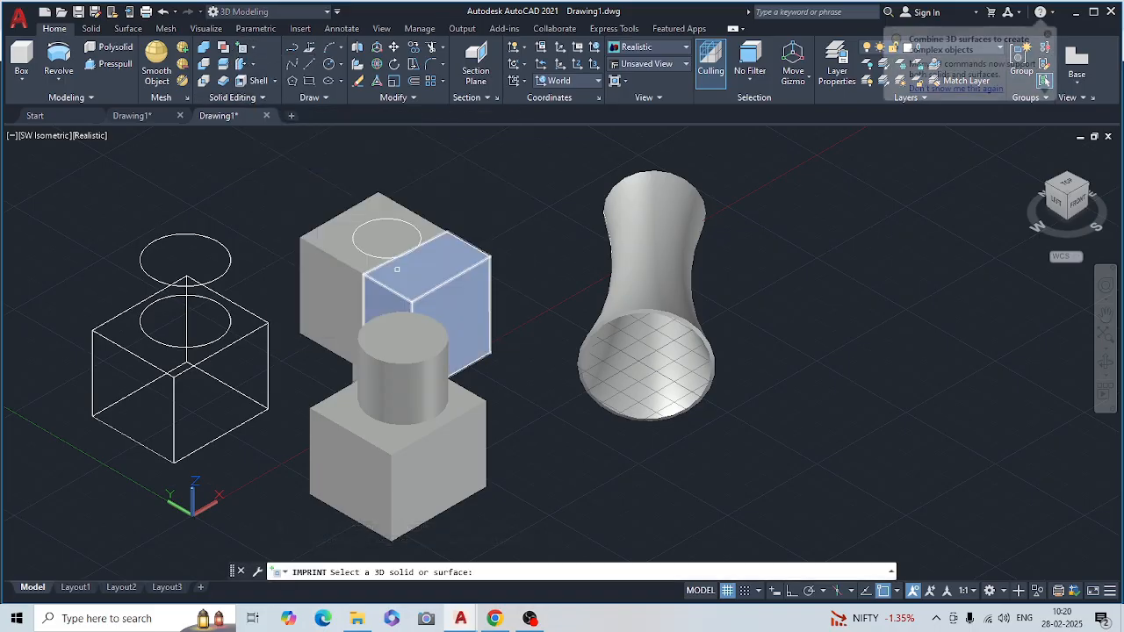
{"action": "left_click", "coordinate": [342, 253]}
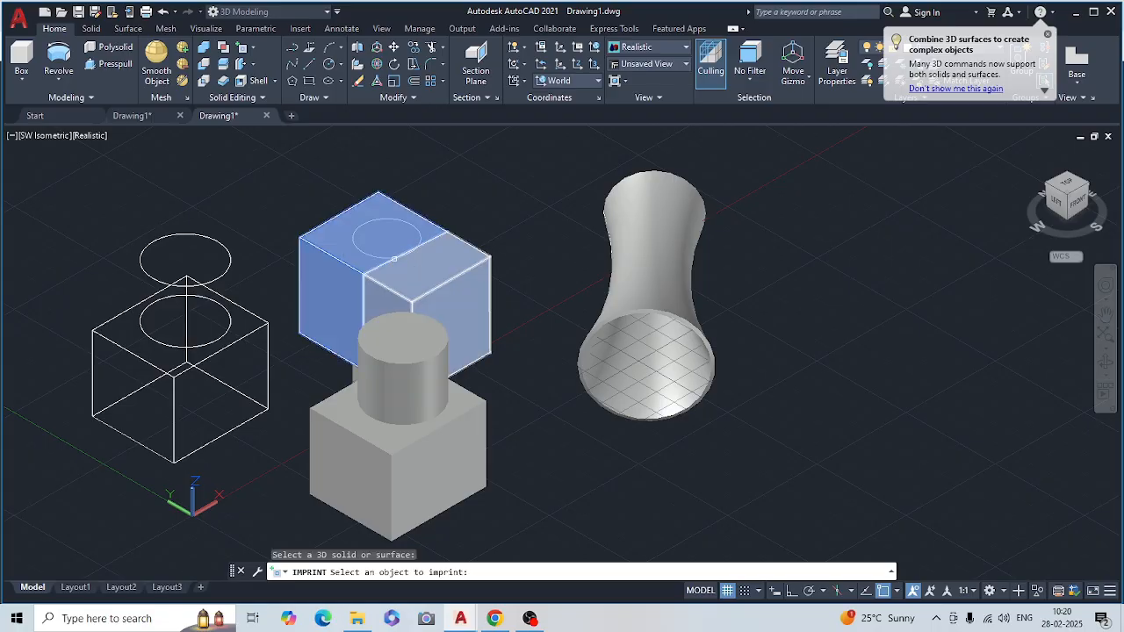
{"action": "left_click", "coordinate": [394, 257]}
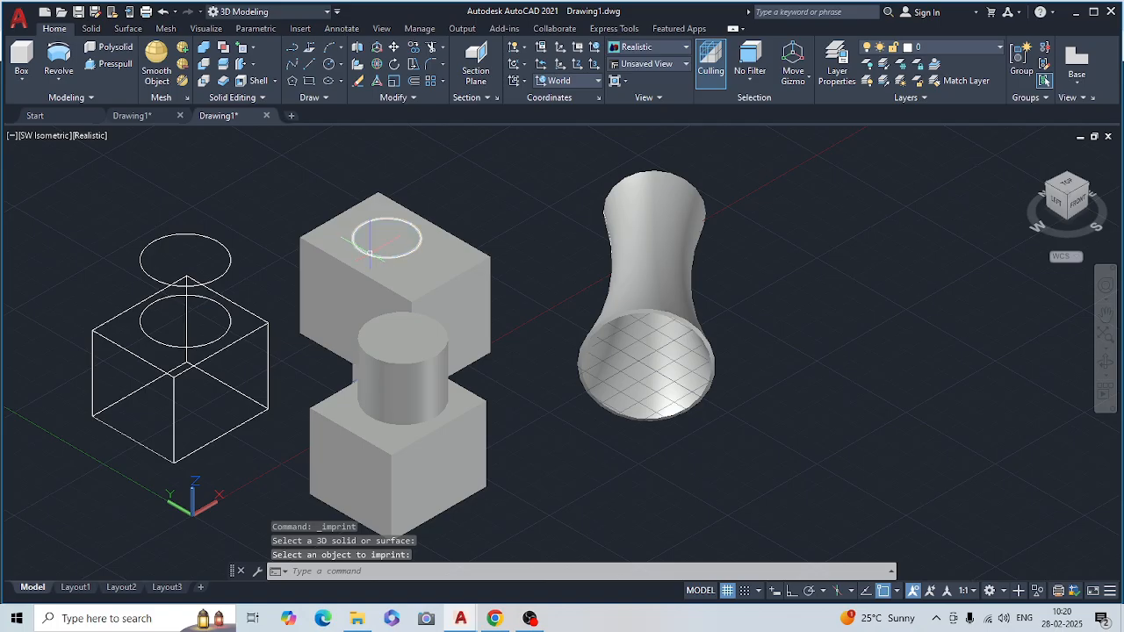
{"action": "key", "text": "Return"}
{"action": "left_click", "coordinate": [403, 254]}
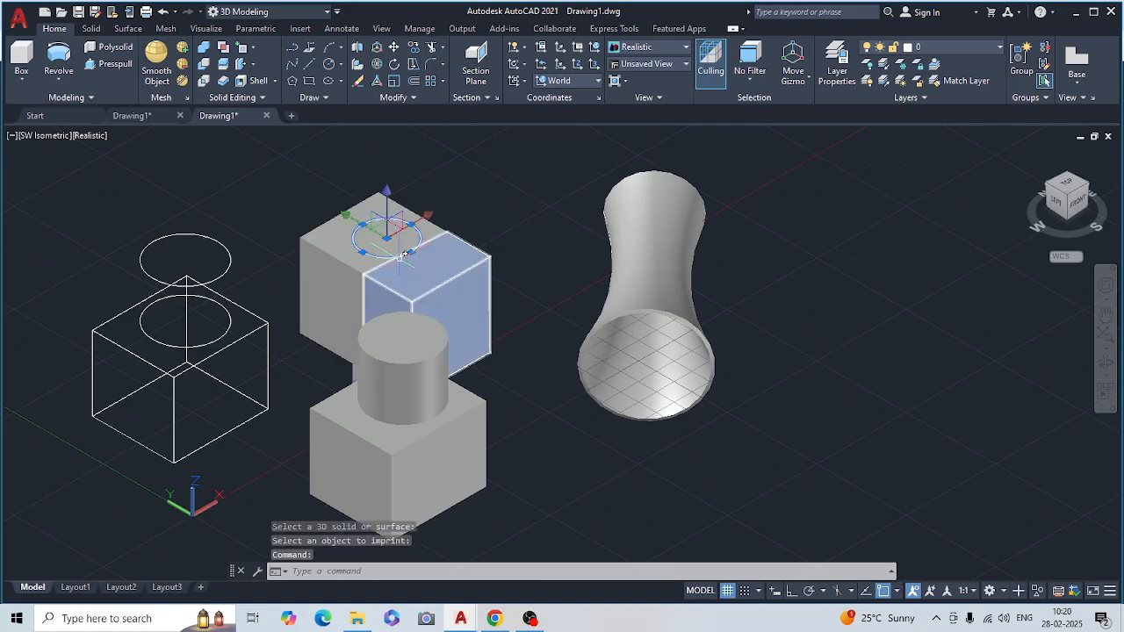
{"action": "key", "text": "Return"}
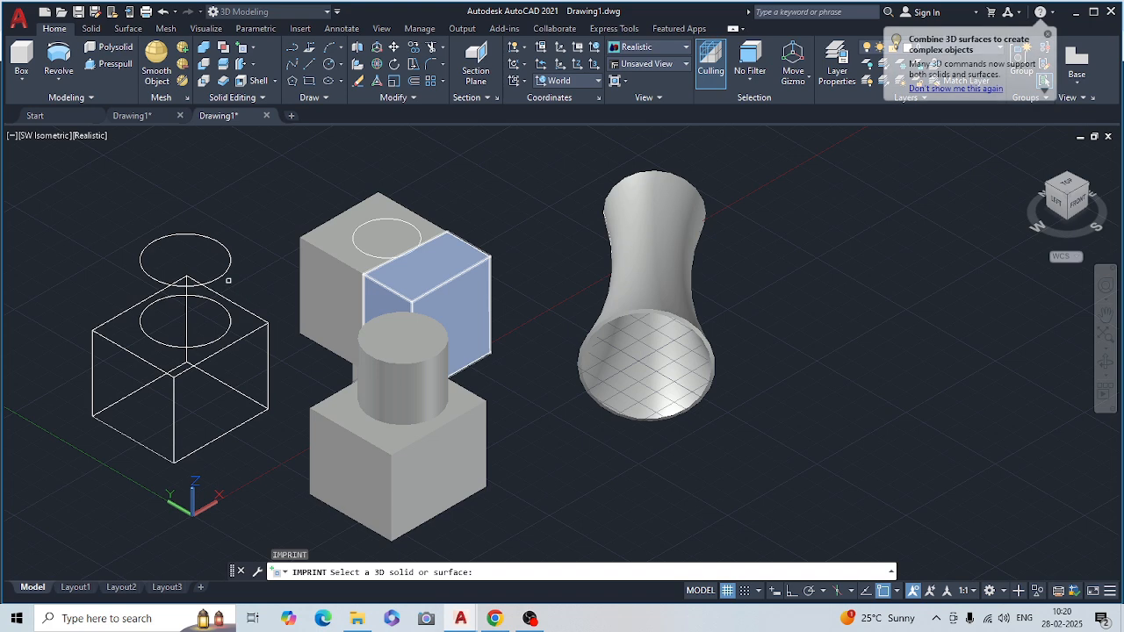
{"action": "key", "text": "Escape"}
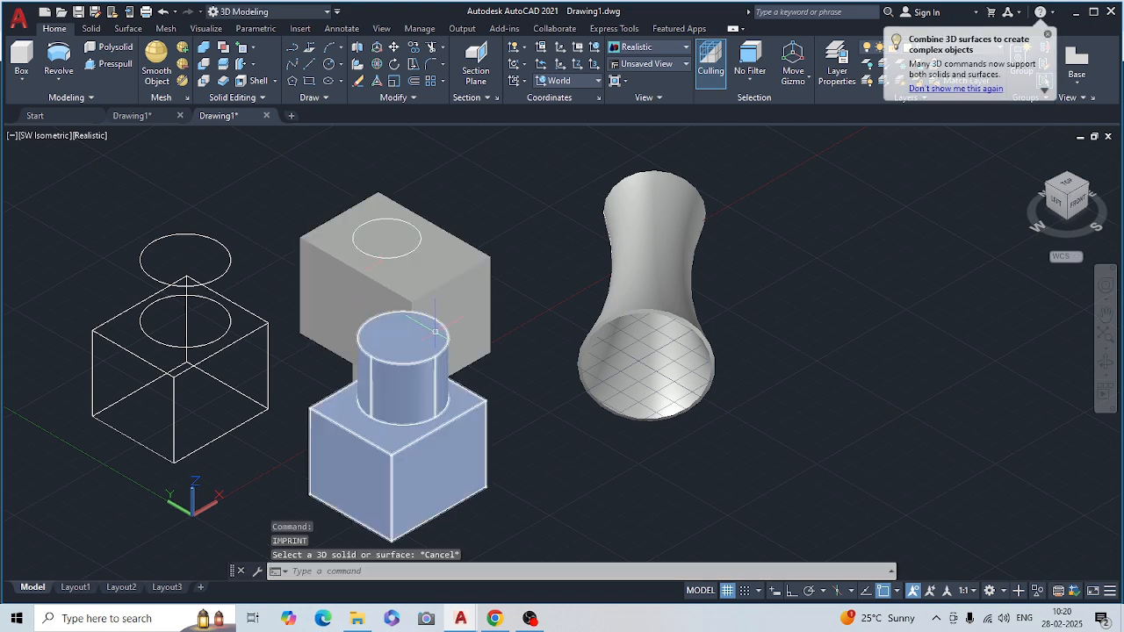
Step: Move both halves of the sliced box away from the cylinder to the space in front of the thickened revolved solid
{"action": "type", "text": "m"}
{"action": "key", "text": "Return"}
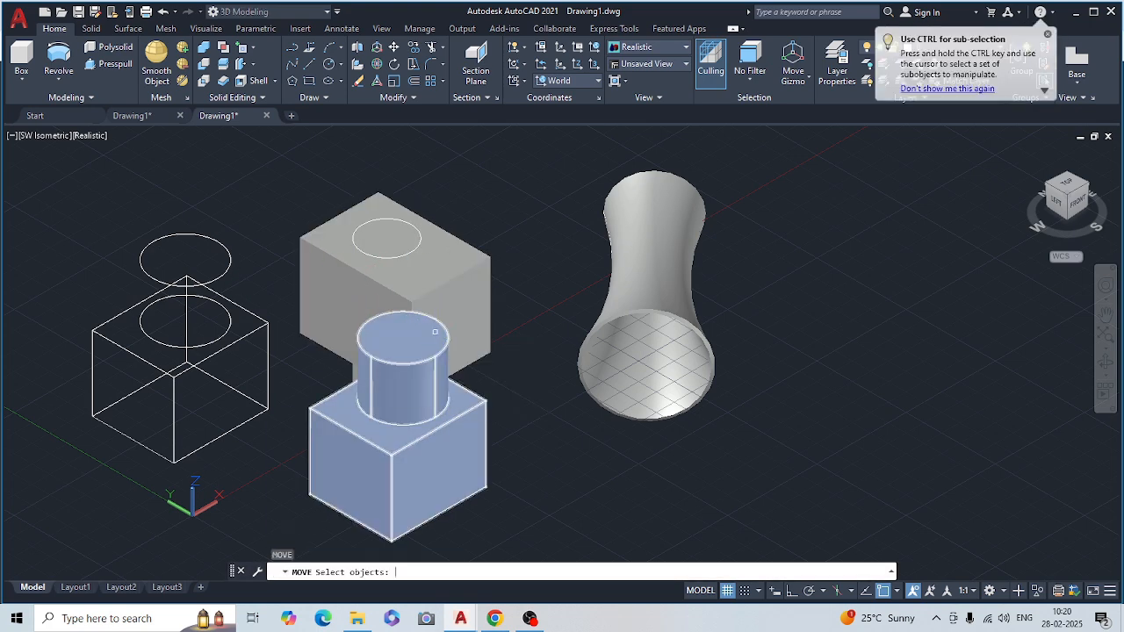
{"action": "left_click", "coordinate": [378, 258]}
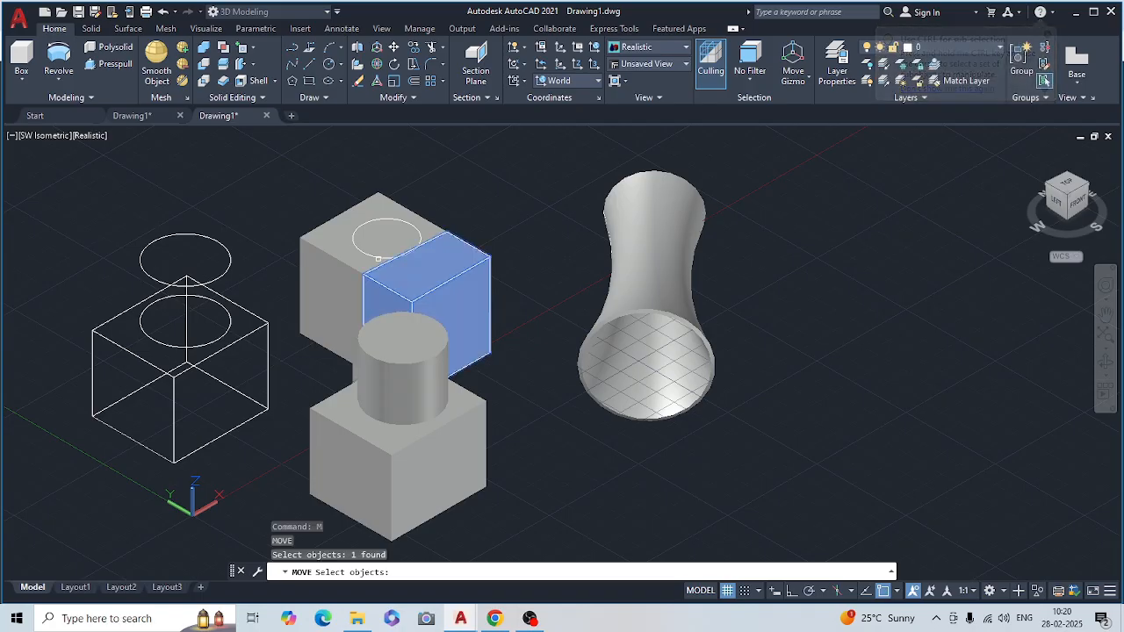
{"action": "left_click", "coordinate": [382, 249]}
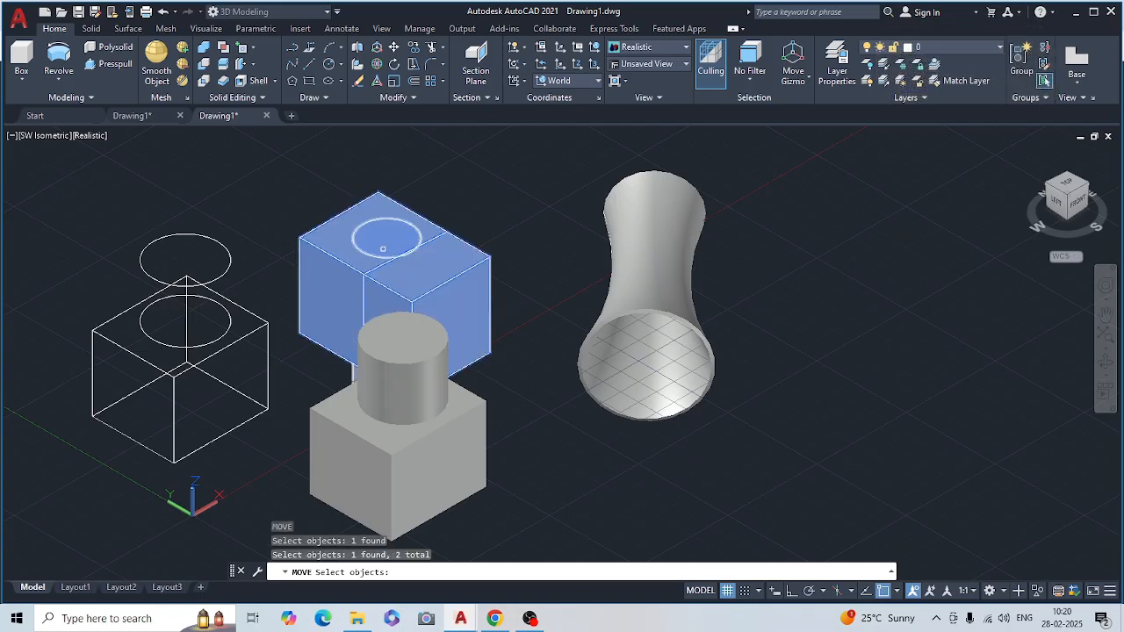
{"action": "key", "text": "Return"}
{"action": "left_click", "coordinate": [386, 237]}
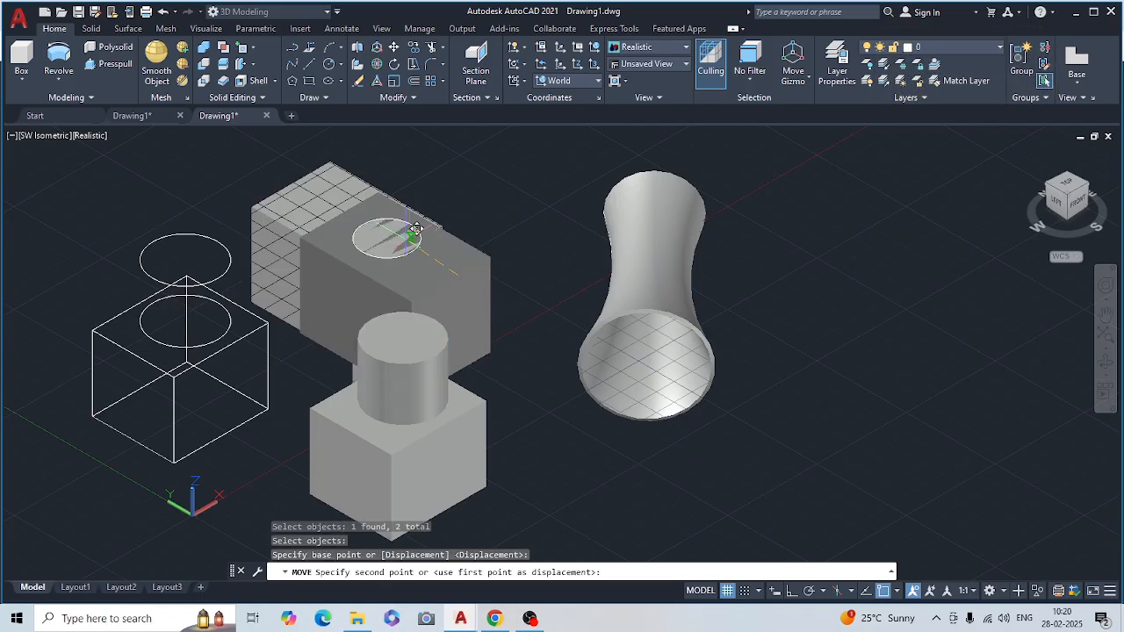
{"action": "left_click", "coordinate": [691, 440]}
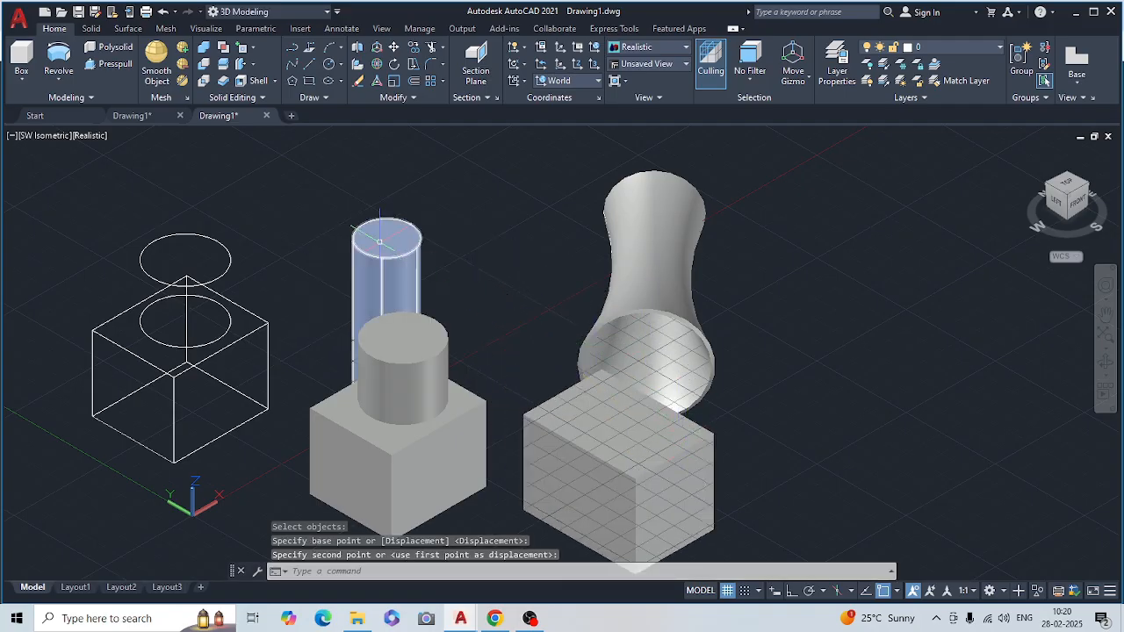
{"action": "key", "text": "Escape"}
{"action": "key", "text": "Escape"}
{"action": "key", "text": "Escape"}
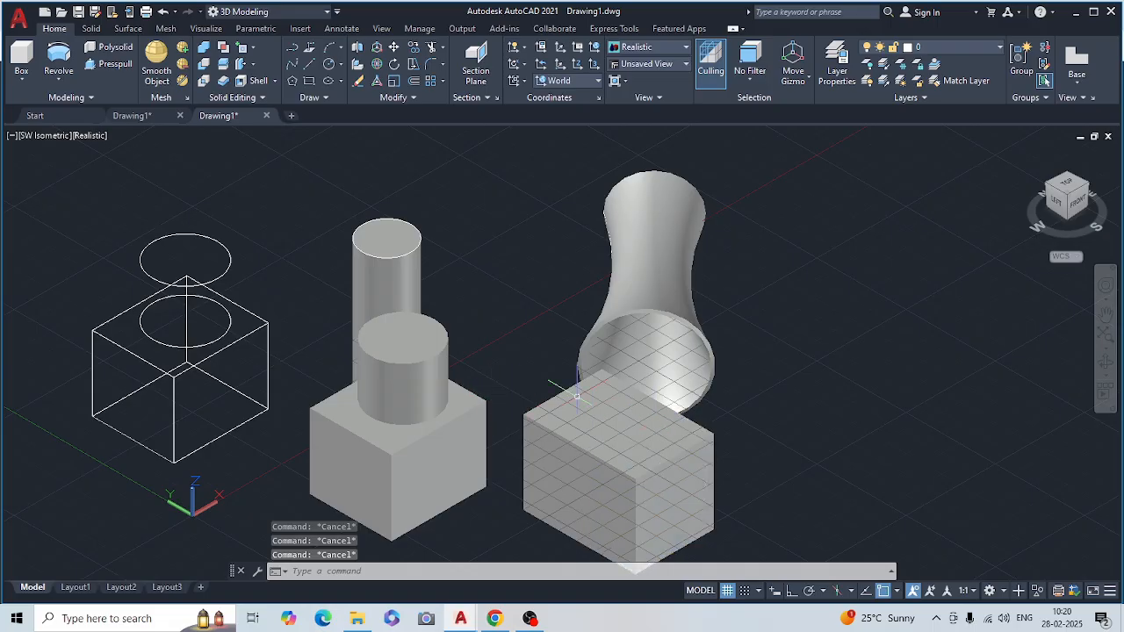
Step: Color the top circular edge of the tall standalone cylinder with index color 20
{"action": "left_click", "coordinate": [254, 51]}
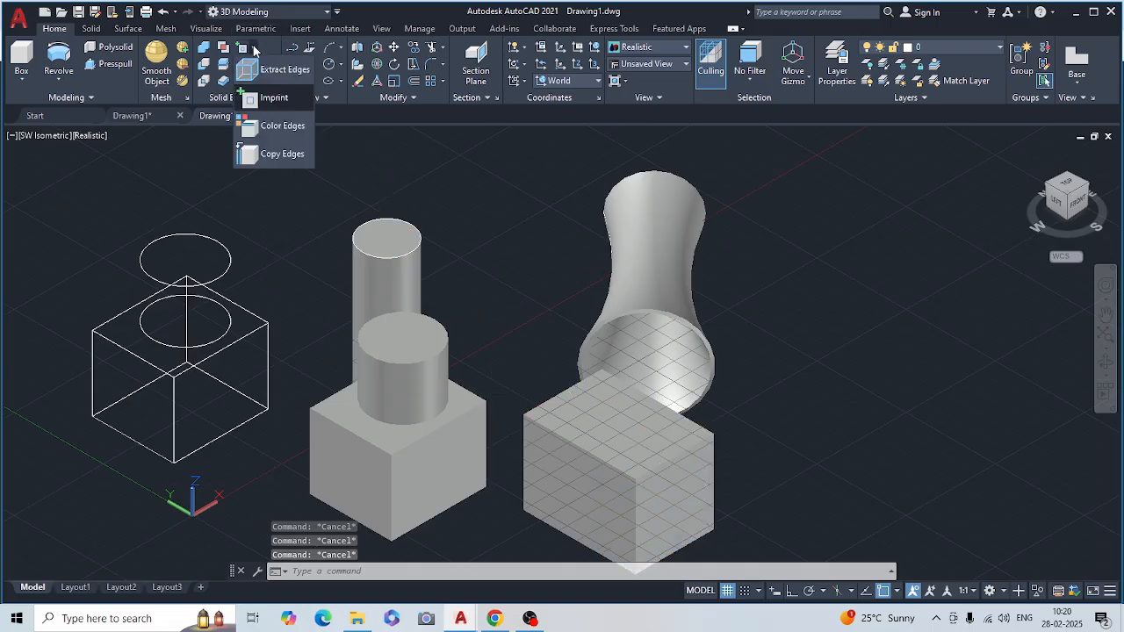
{"action": "left_click", "coordinate": [289, 123]}
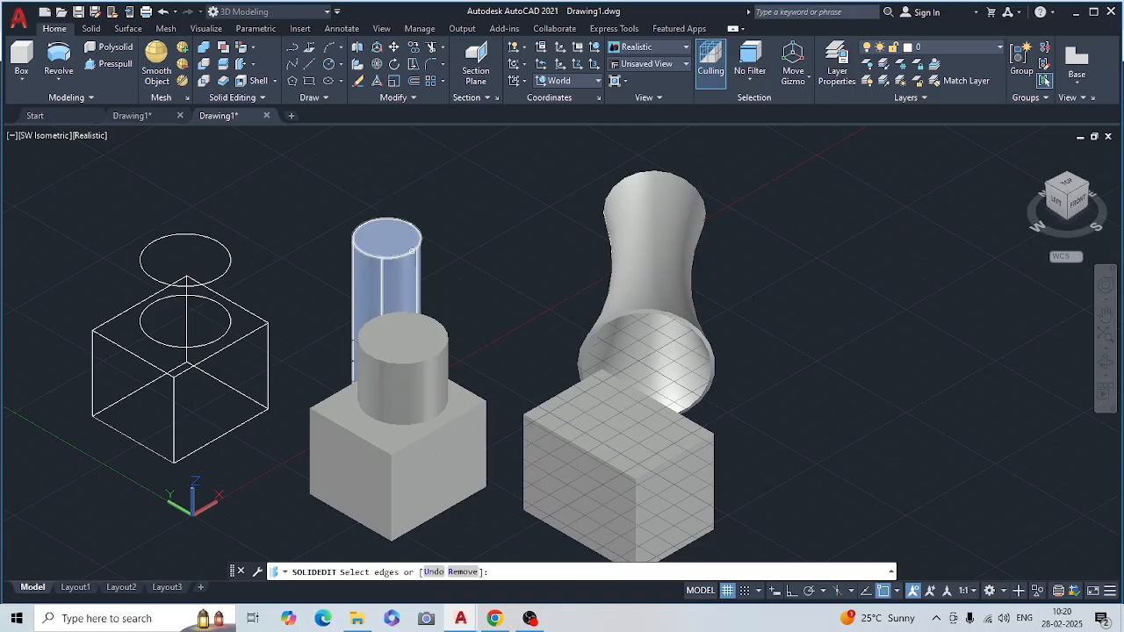
{"action": "left_click", "coordinate": [411, 251]}
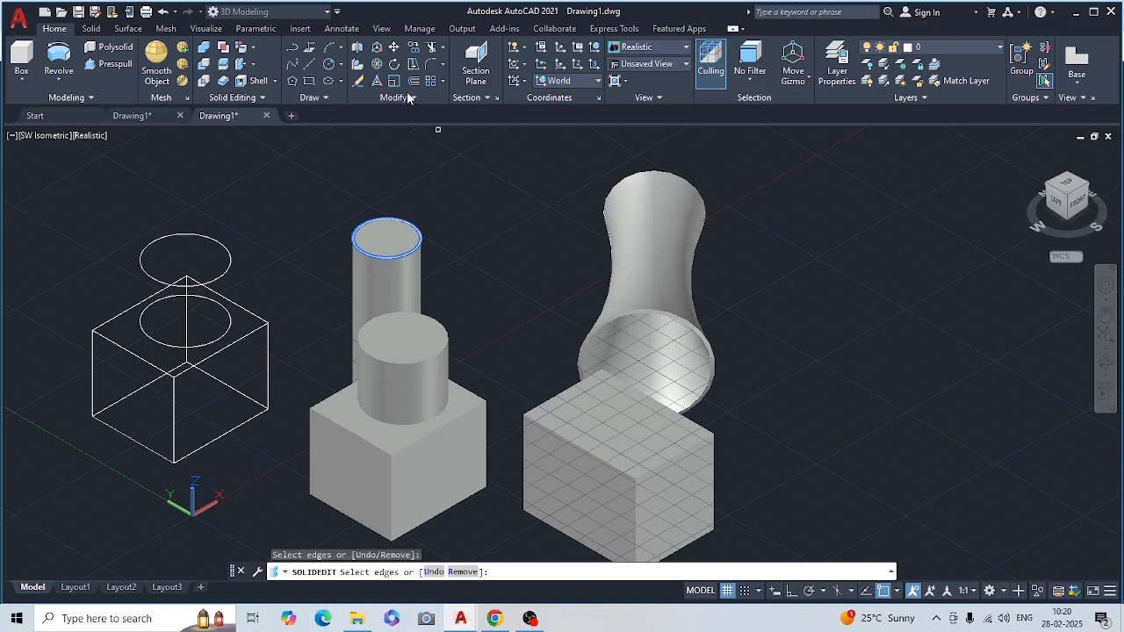
{"action": "key", "text": "Return"}
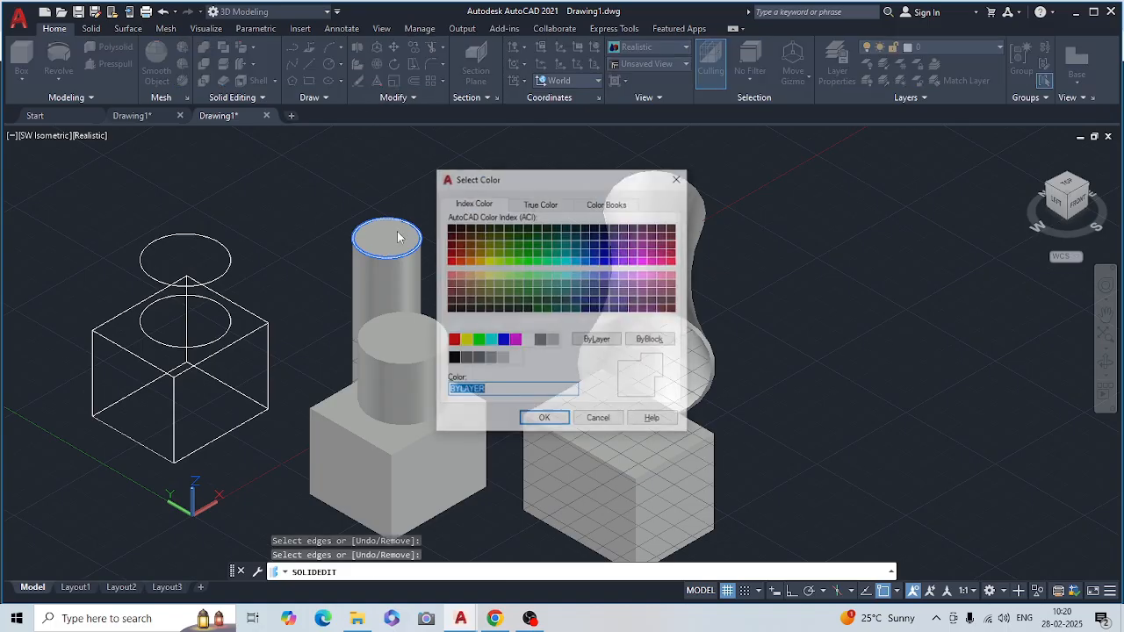
{"action": "left_click", "coordinate": [537, 261]}
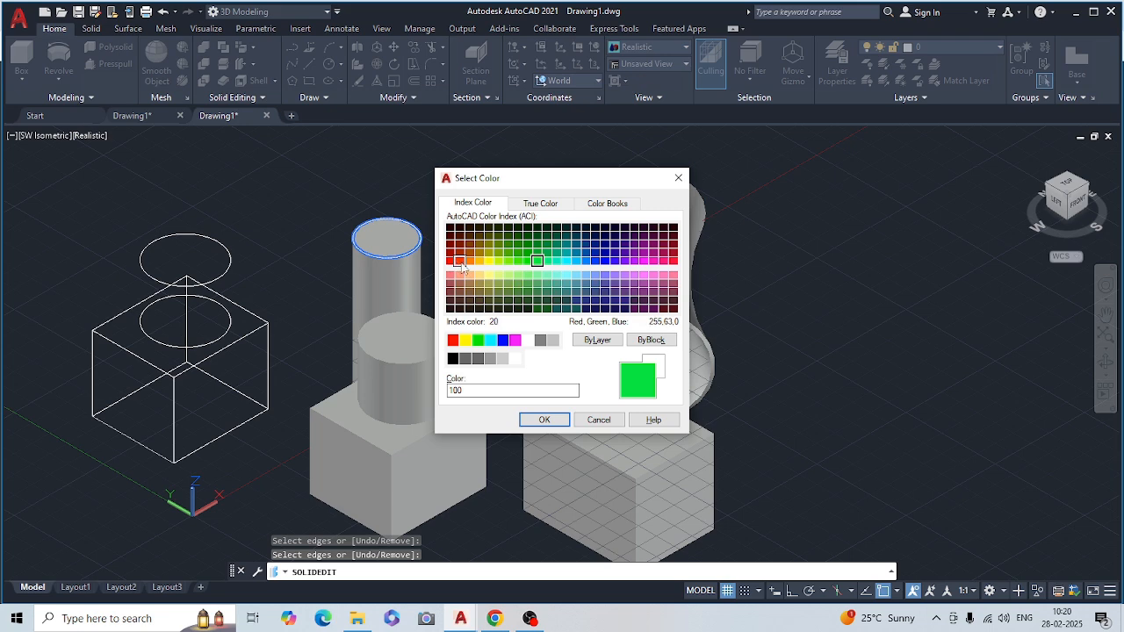
{"action": "left_click", "coordinate": [459, 262]}
{"action": "left_click", "coordinate": [546, 420]}
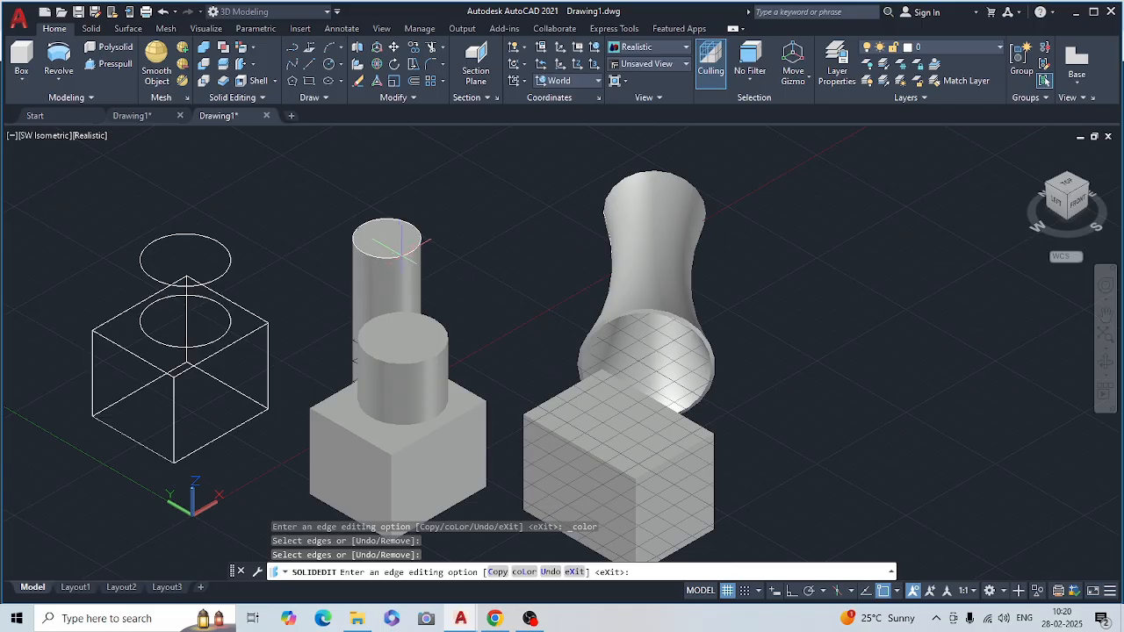
{"action": "key", "text": "Return"}
{"action": "key", "text": "Return"}
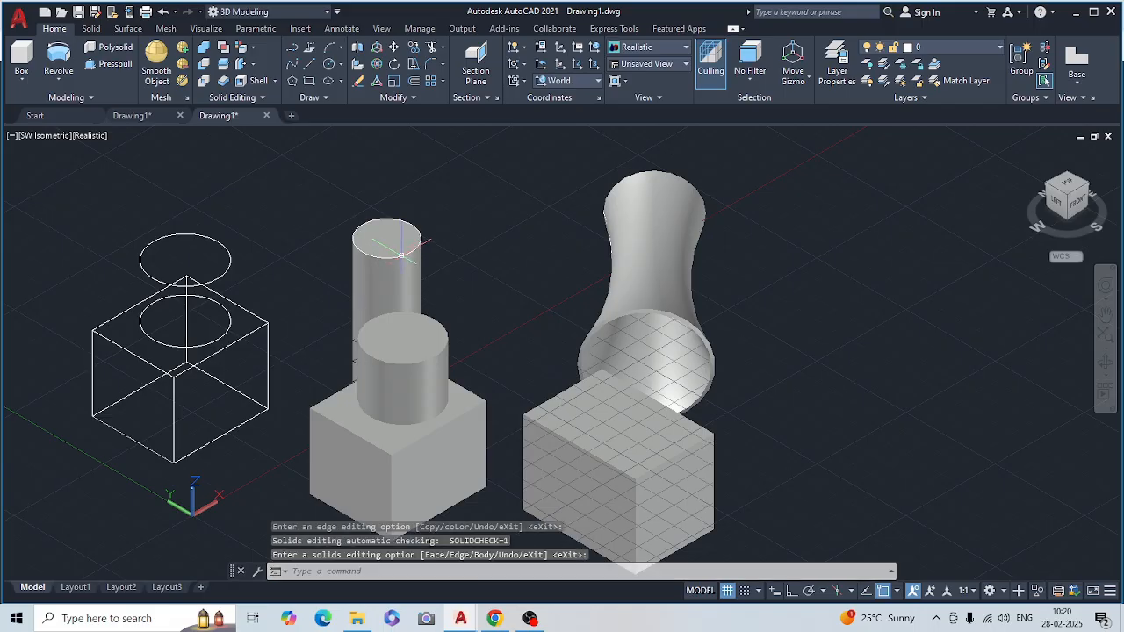
{"action": "left_click", "coordinate": [403, 252]}
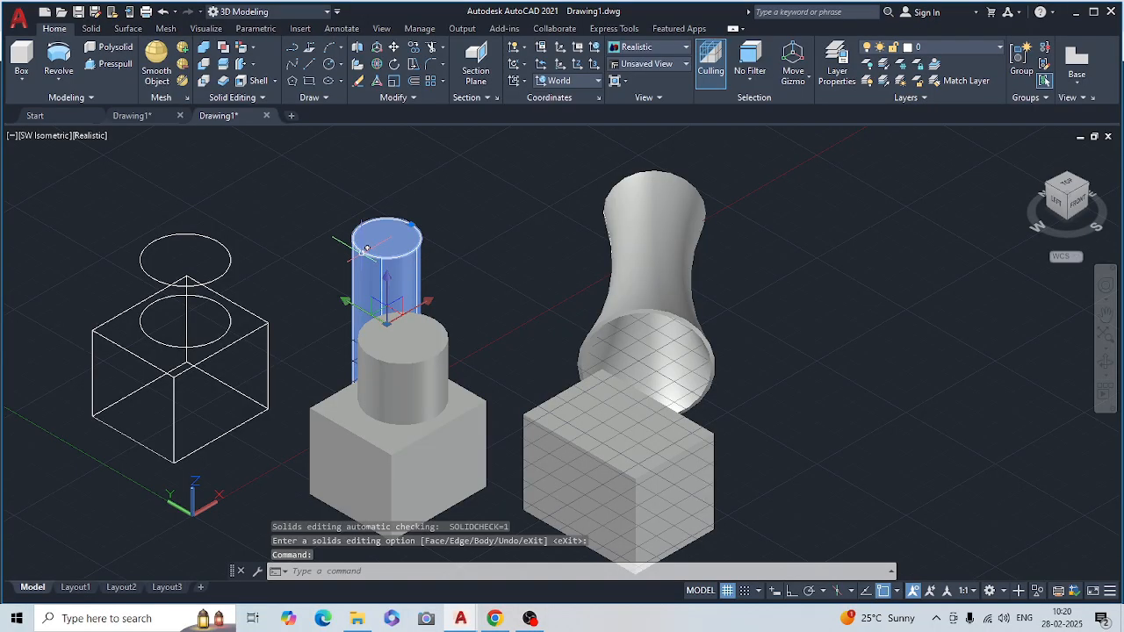
{"action": "left_click", "coordinate": [379, 335]}
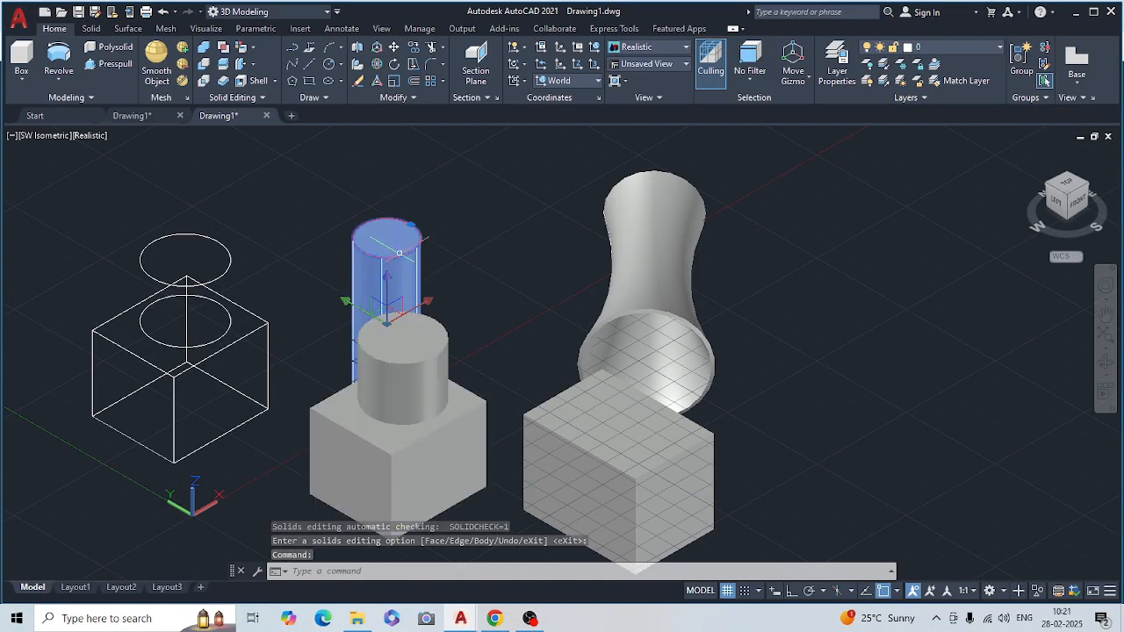
Step: Copy the top outer edge of the sliced box's front half into the empty space beside the box
{"action": "left_click", "coordinate": [253, 47]}
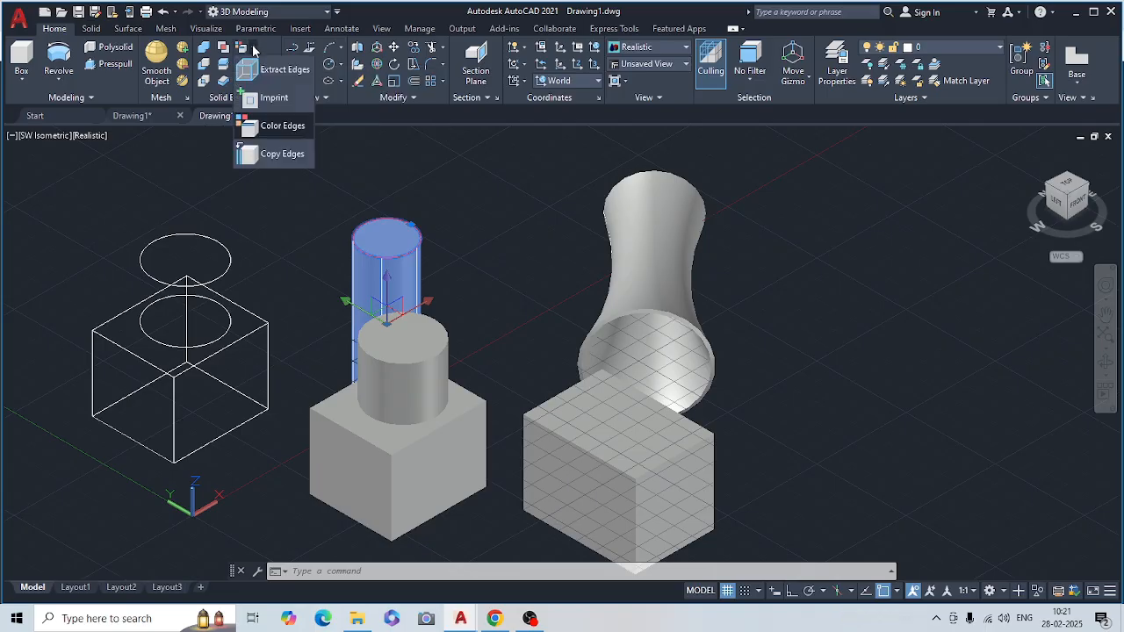
{"action": "left_click", "coordinate": [281, 154]}
{"action": "left_click", "coordinate": [667, 473]}
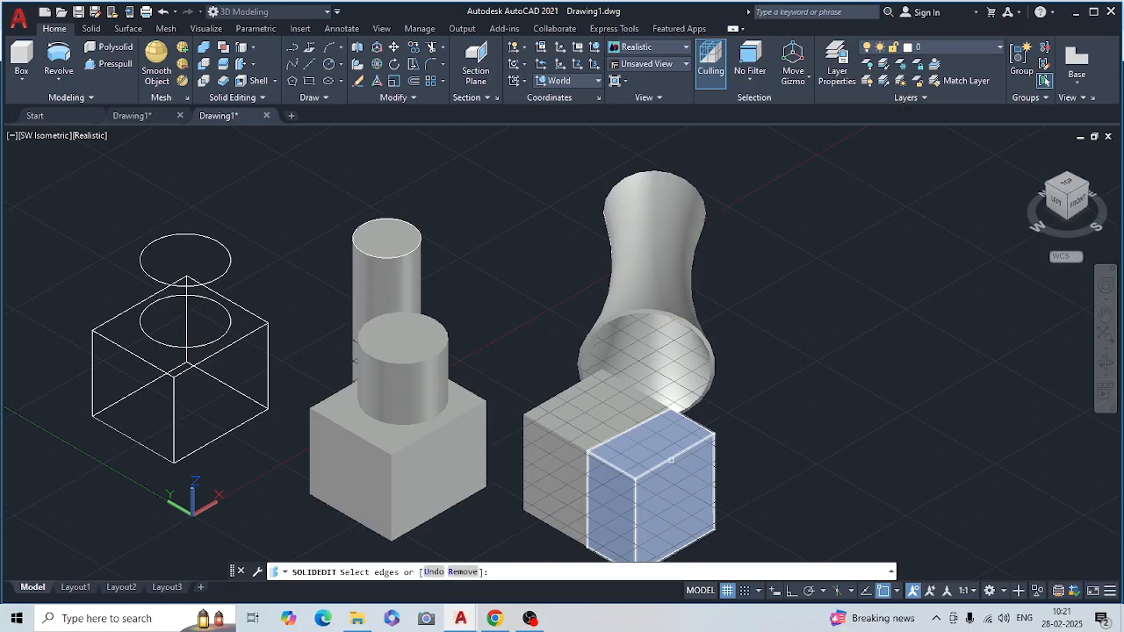
{"action": "left_click", "coordinate": [670, 459]}
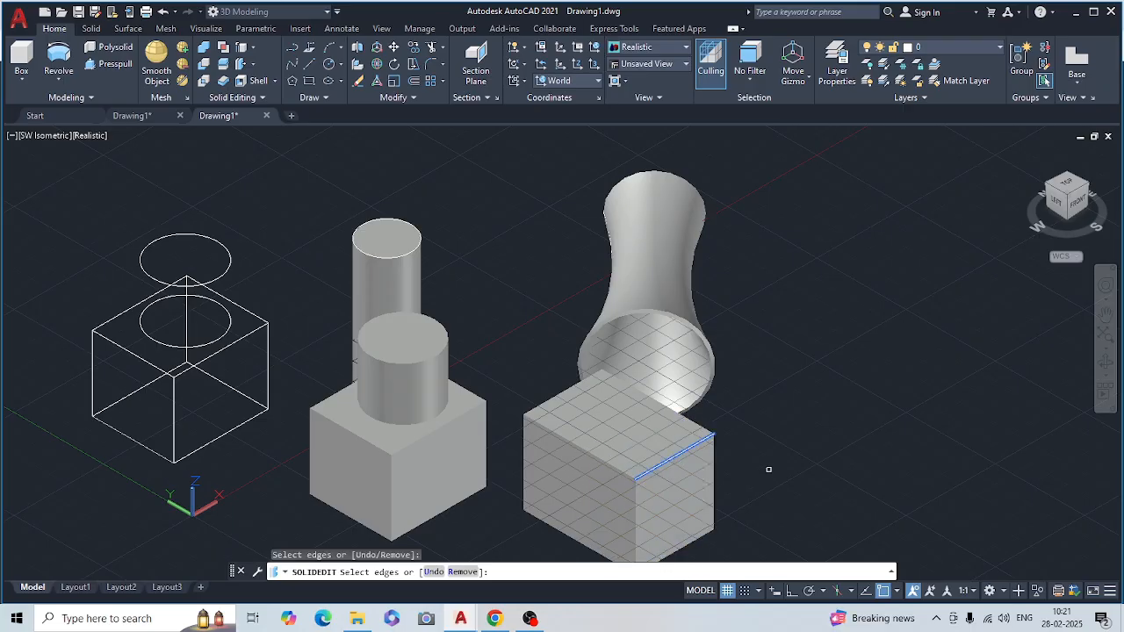
{"action": "key", "text": "Return"}
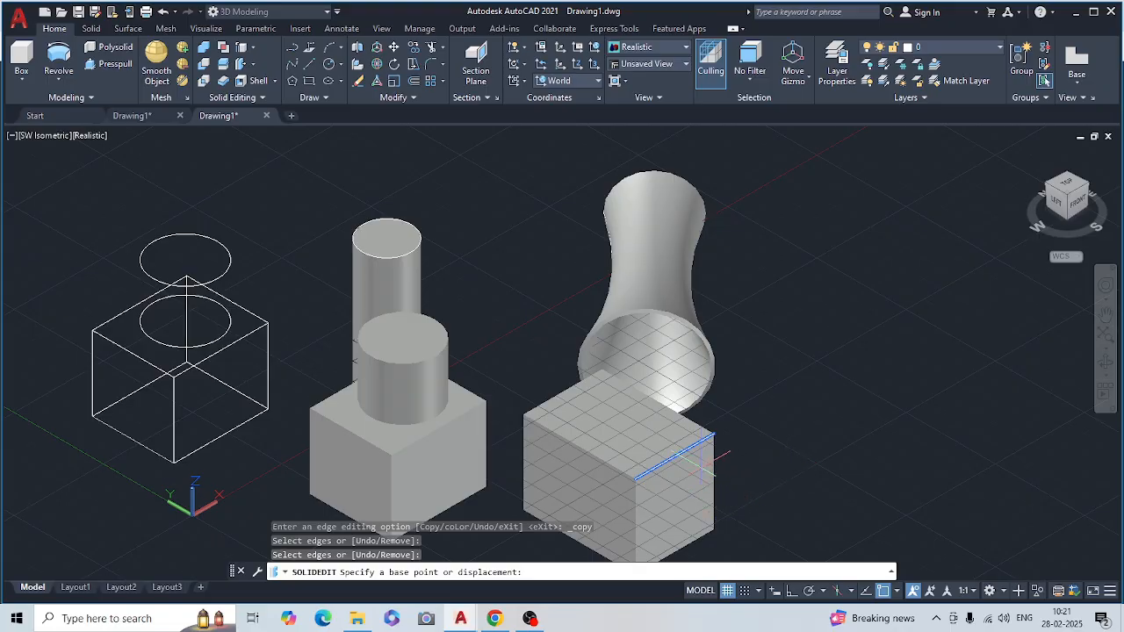
{"action": "left_click", "coordinate": [725, 463]}
{"action": "left_click", "coordinate": [832, 474]}
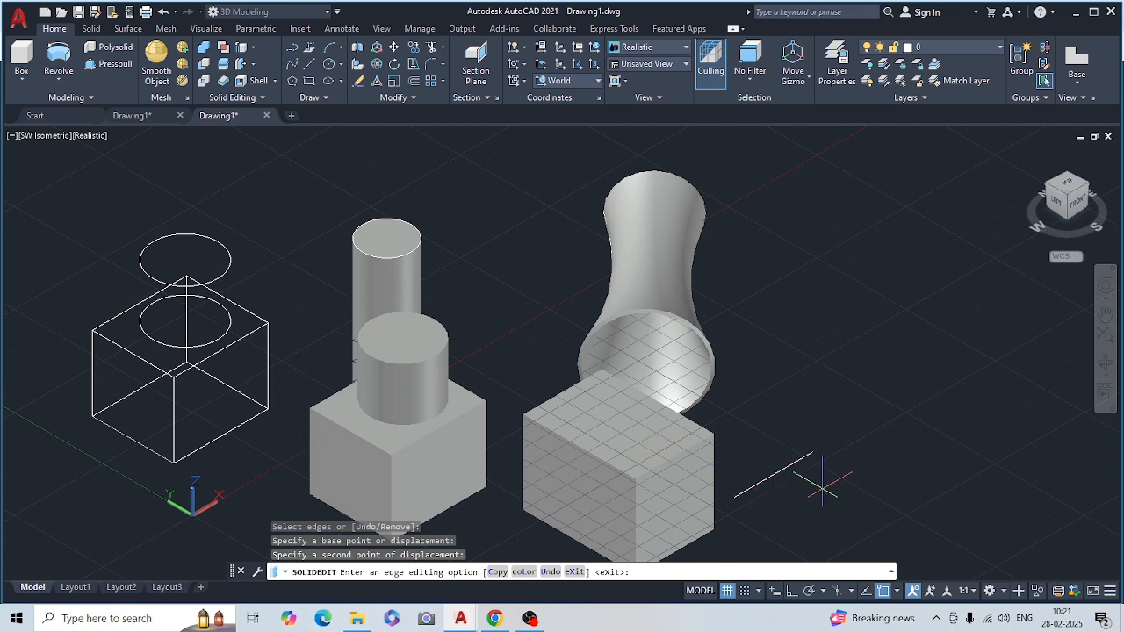
Step: Extrude the front face of the combined solid's box outward by more than the box's own length
{"action": "left_click", "coordinate": [253, 63]}
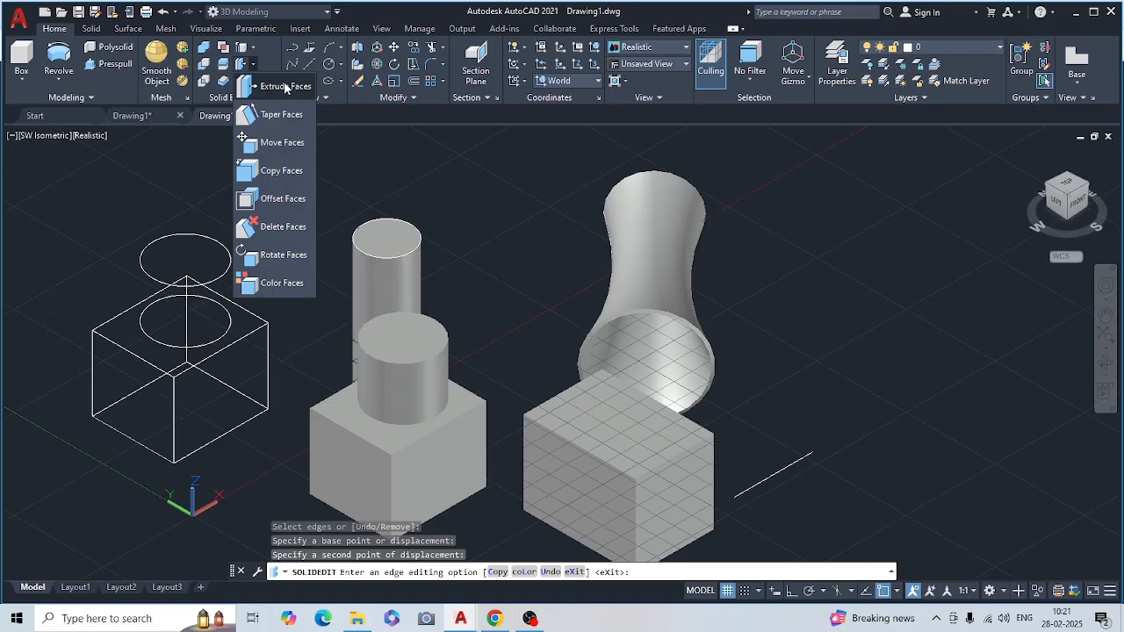
{"action": "left_click", "coordinate": [285, 86]}
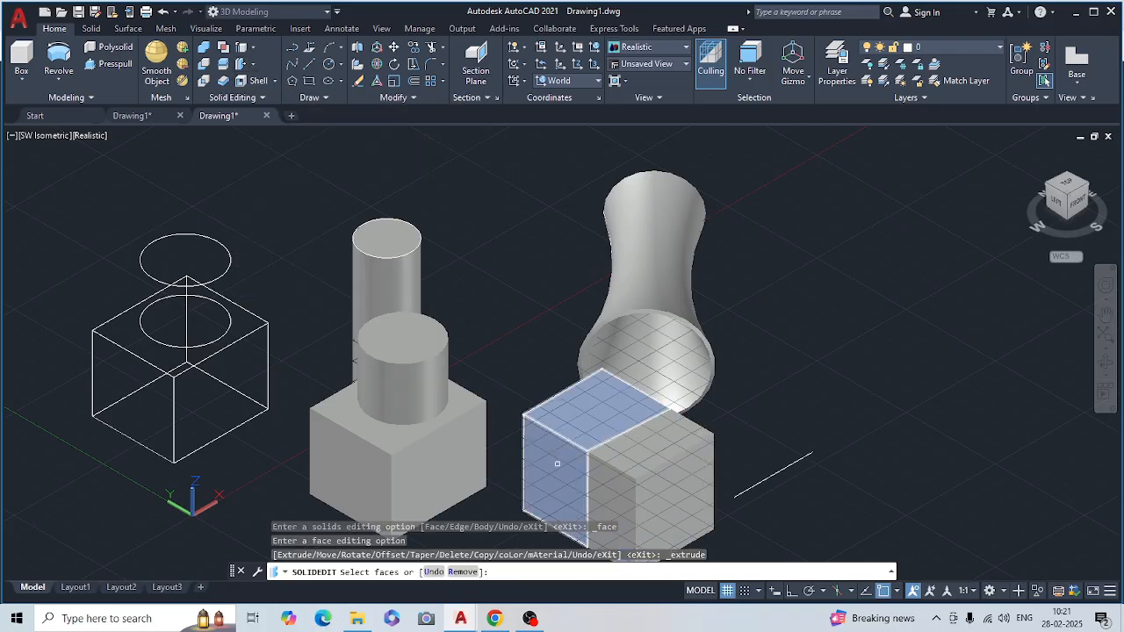
{"action": "left_click", "coordinate": [430, 460]}
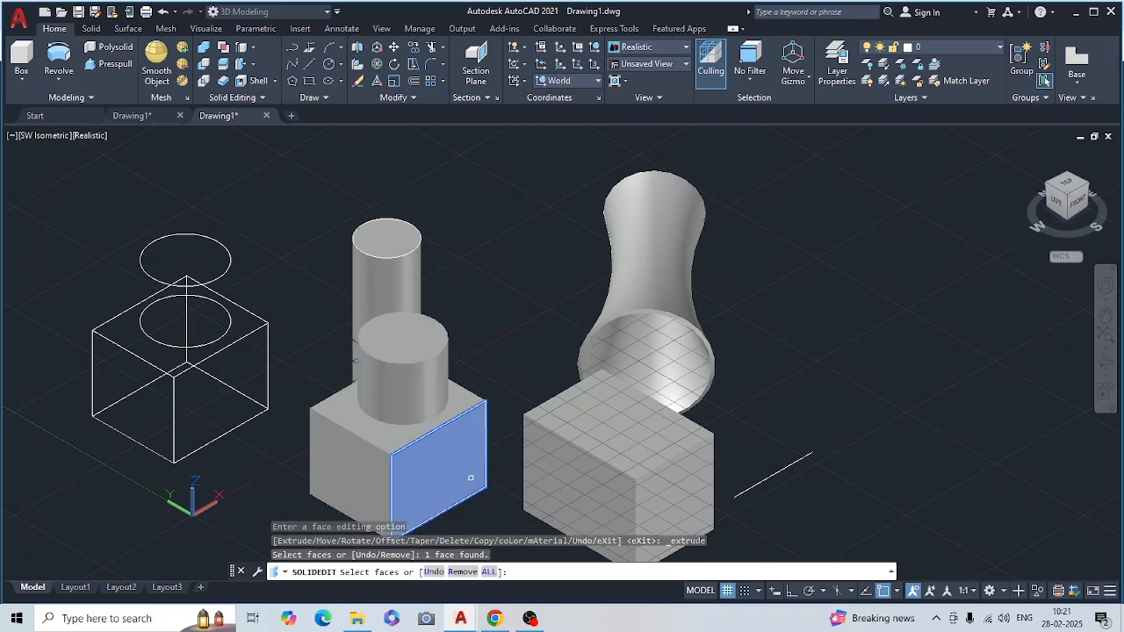
{"action": "key", "text": "Return"}
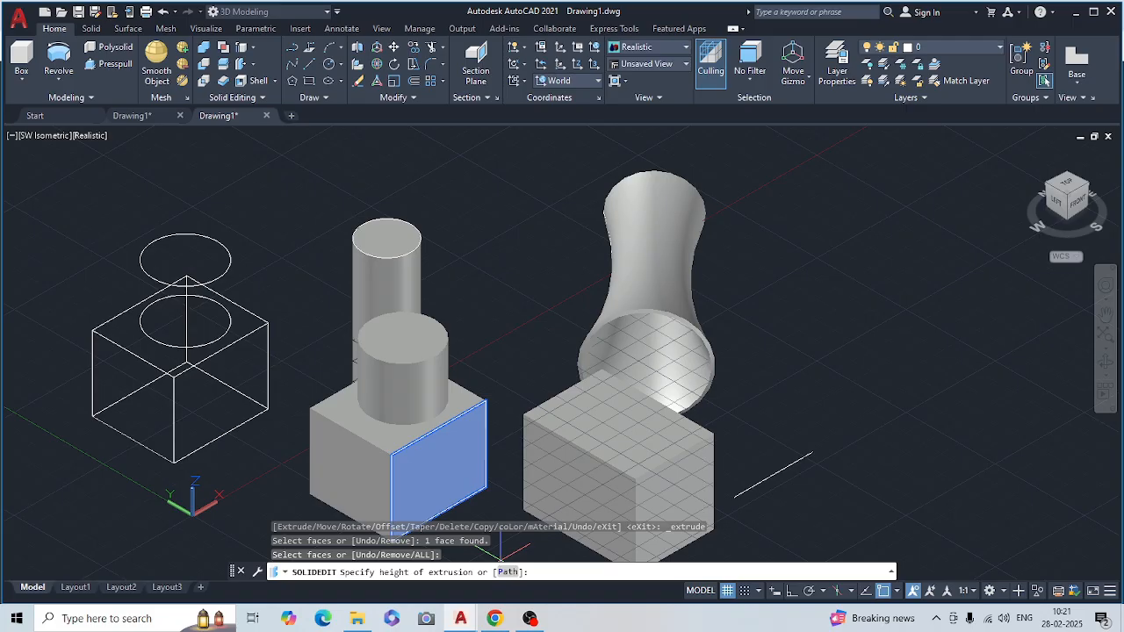
{"action": "left_click", "coordinate": [505, 496]}
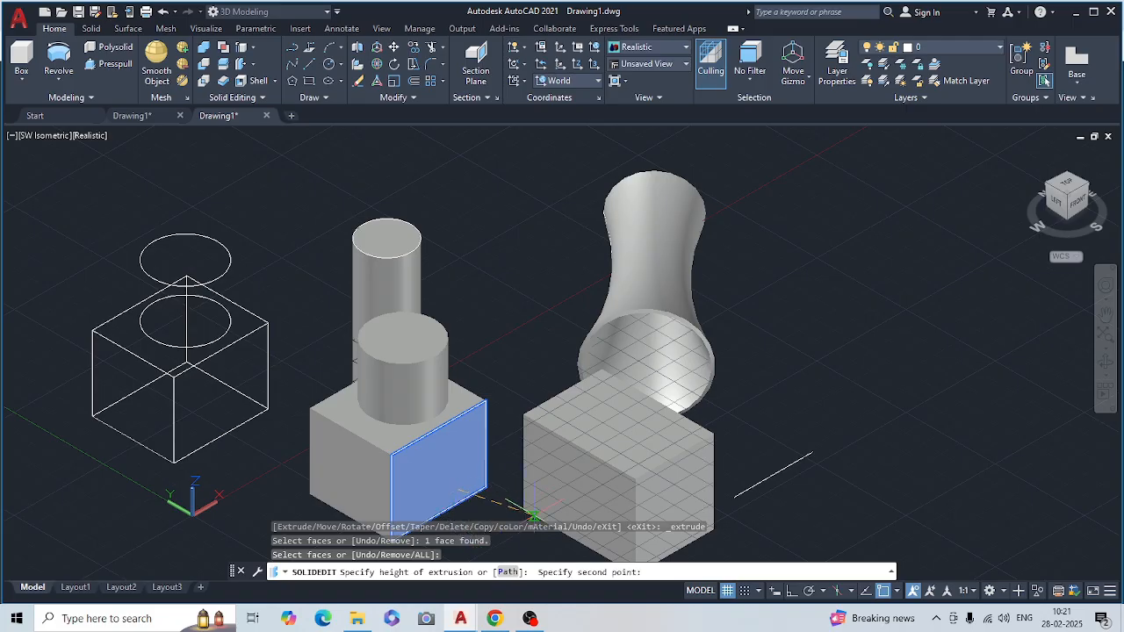
{"action": "left_click", "coordinate": [532, 514]}
{"action": "key", "text": "Return"}
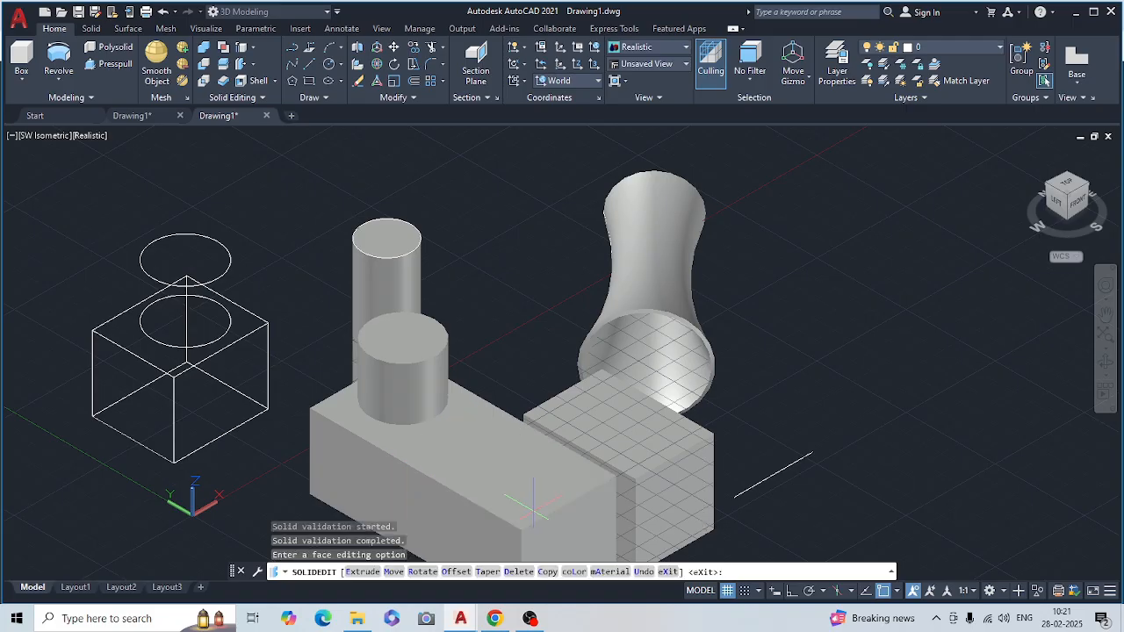
Step: Taper the long side face of the extruded box by 50 degrees, with the axis running from its top edge to its bottom edge
{"action": "middle_click_drag", "start_coordinate": [612, 474], "coordinate": [562, 407]}
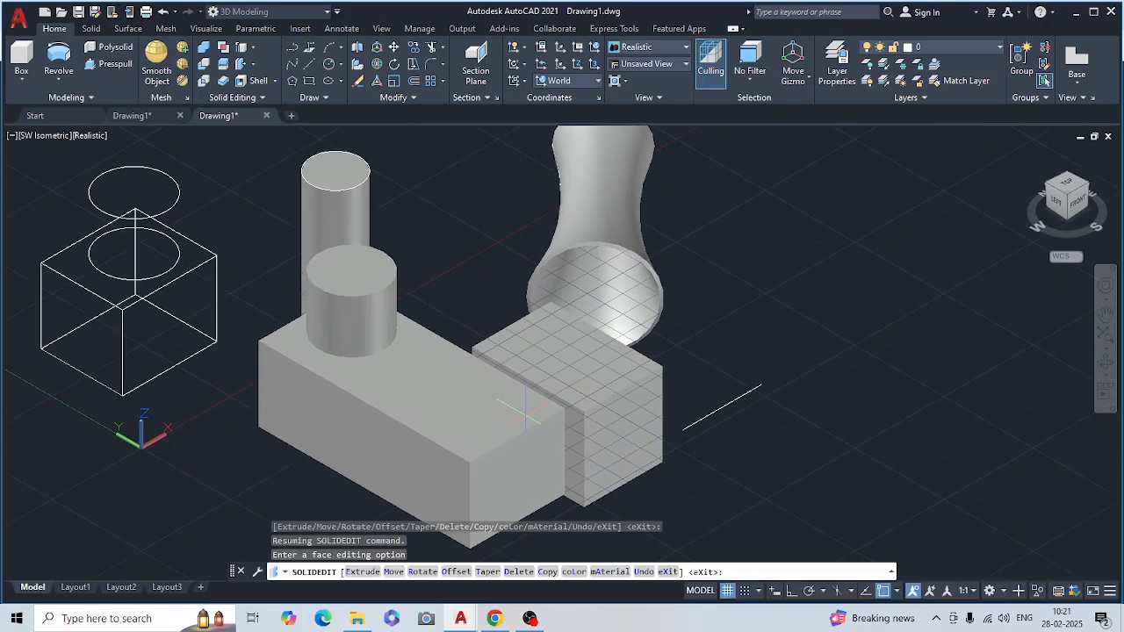
{"action": "left_click", "coordinate": [249, 65]}
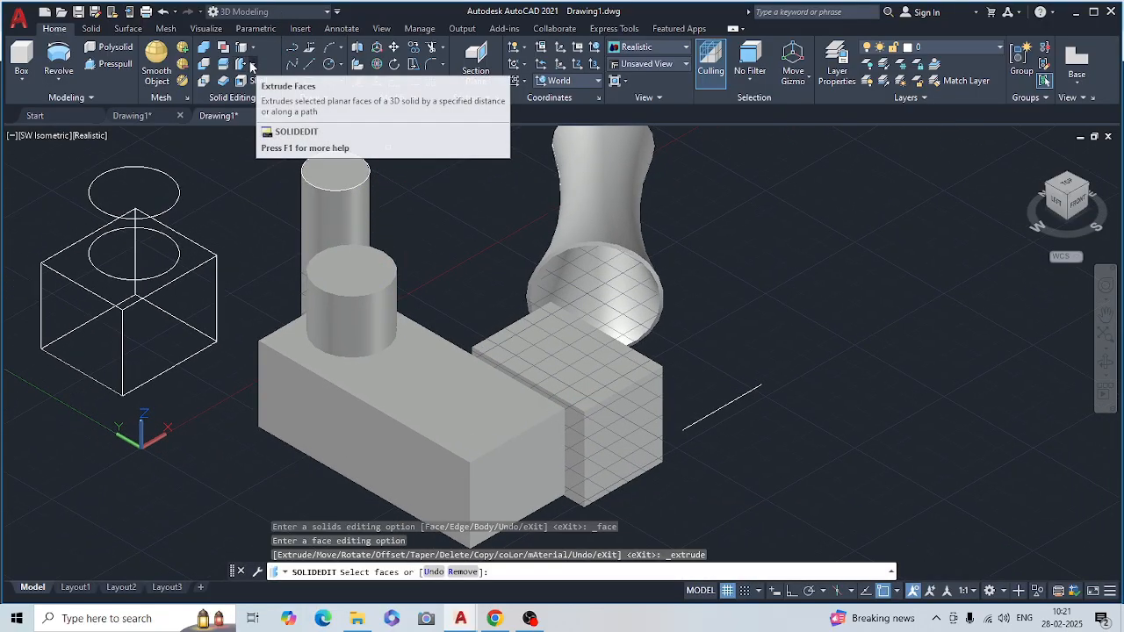
{"action": "left_click", "coordinate": [254, 66]}
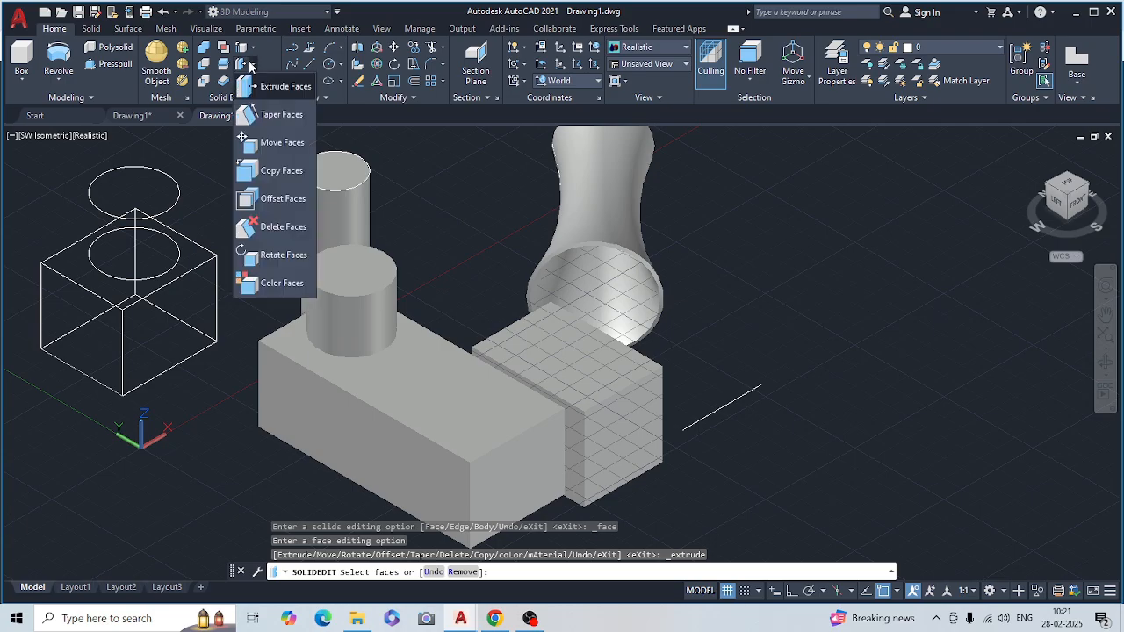
{"action": "left_click", "coordinate": [279, 116]}
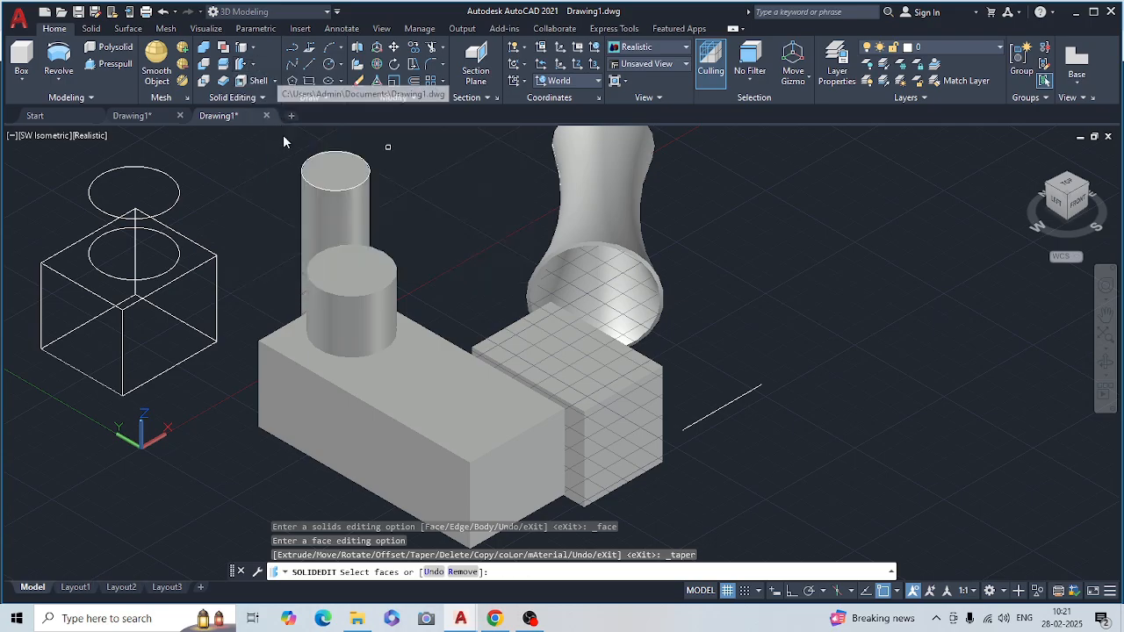
{"action": "left_click", "coordinate": [340, 425]}
{"action": "key", "text": "Return"}
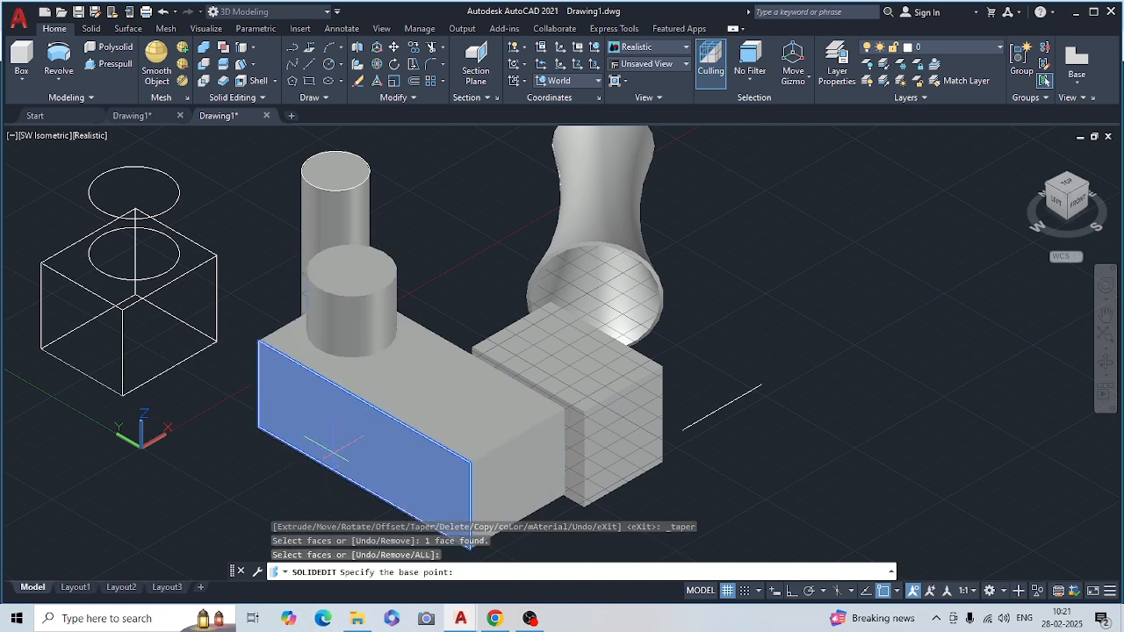
{"action": "left_click", "coordinate": [349, 392]}
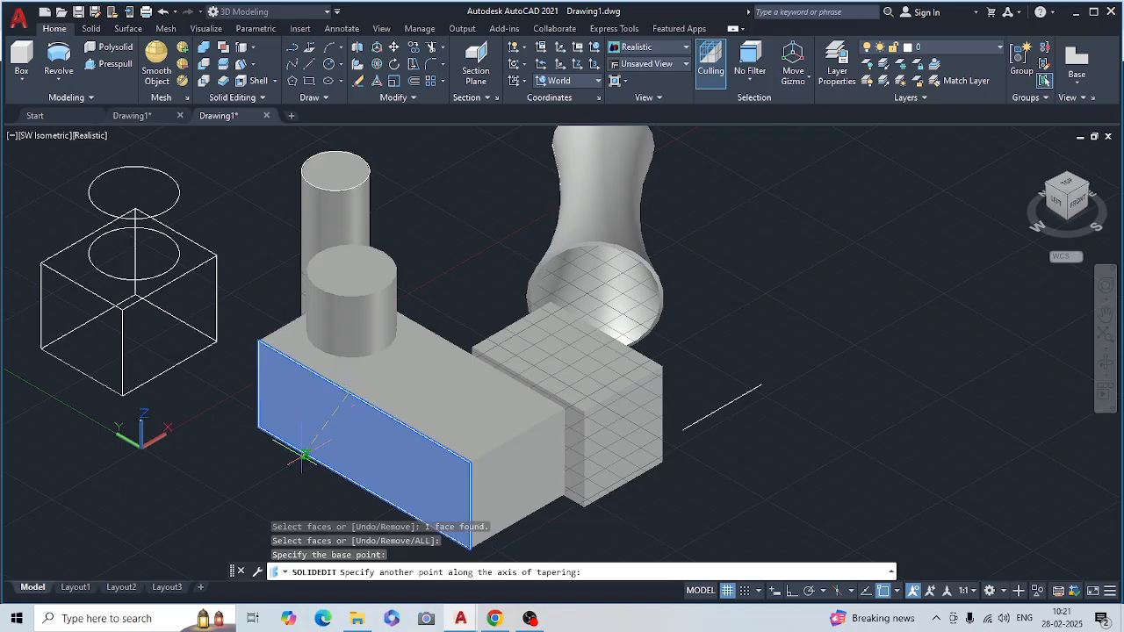
{"action": "left_click", "coordinate": [303, 455]}
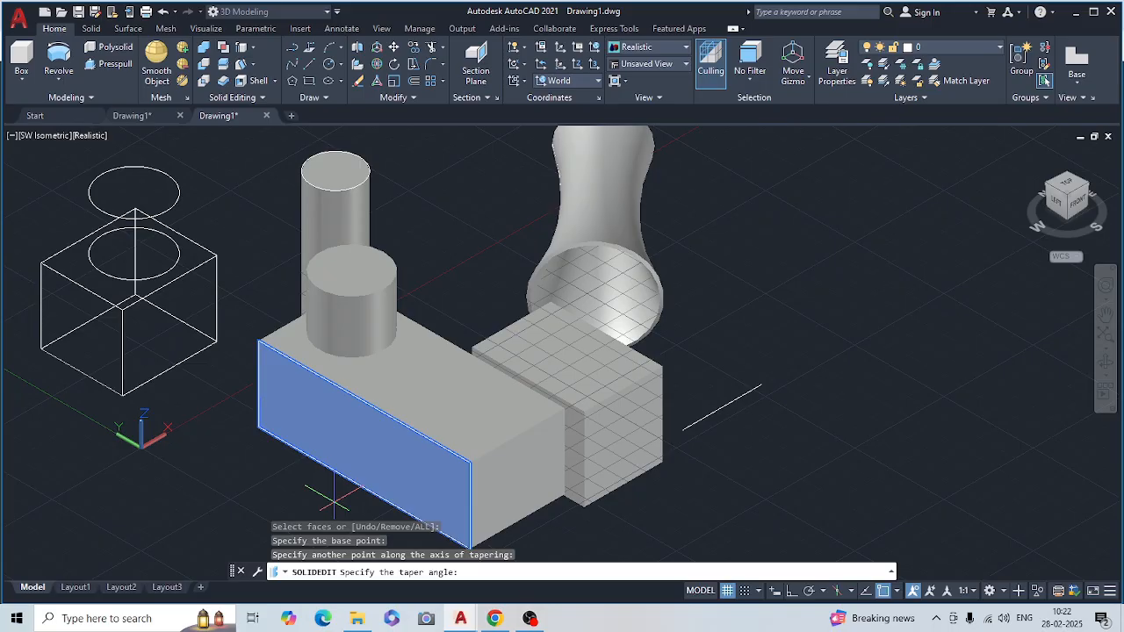
{"action": "key", "text": "Return"}
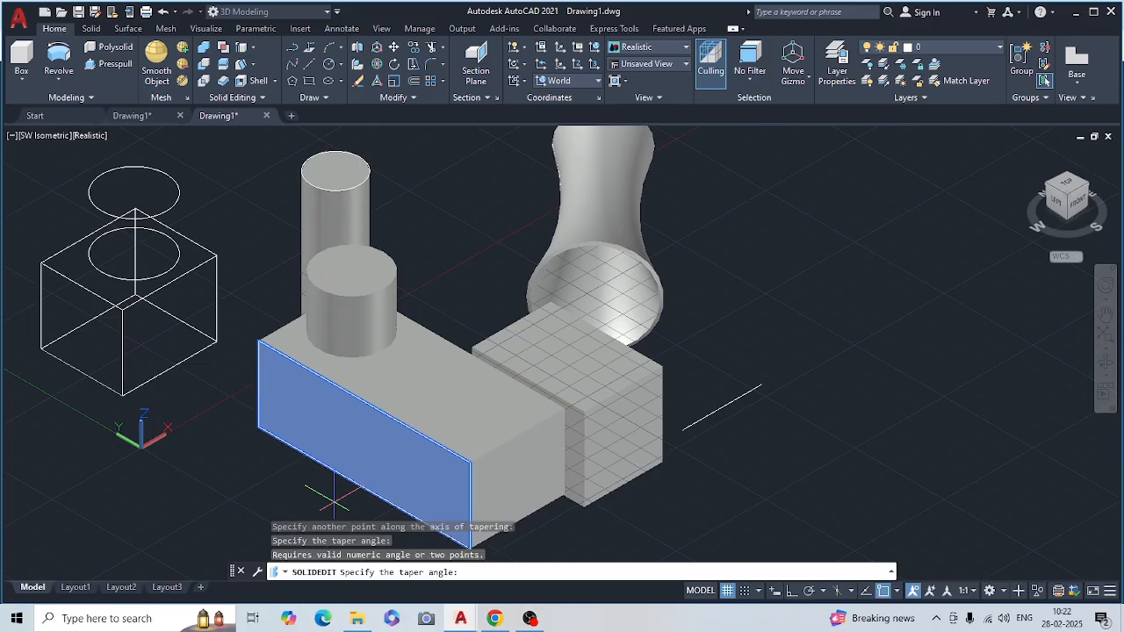
{"action": "type", "text": "50"}
{"action": "key", "text": "Return"}
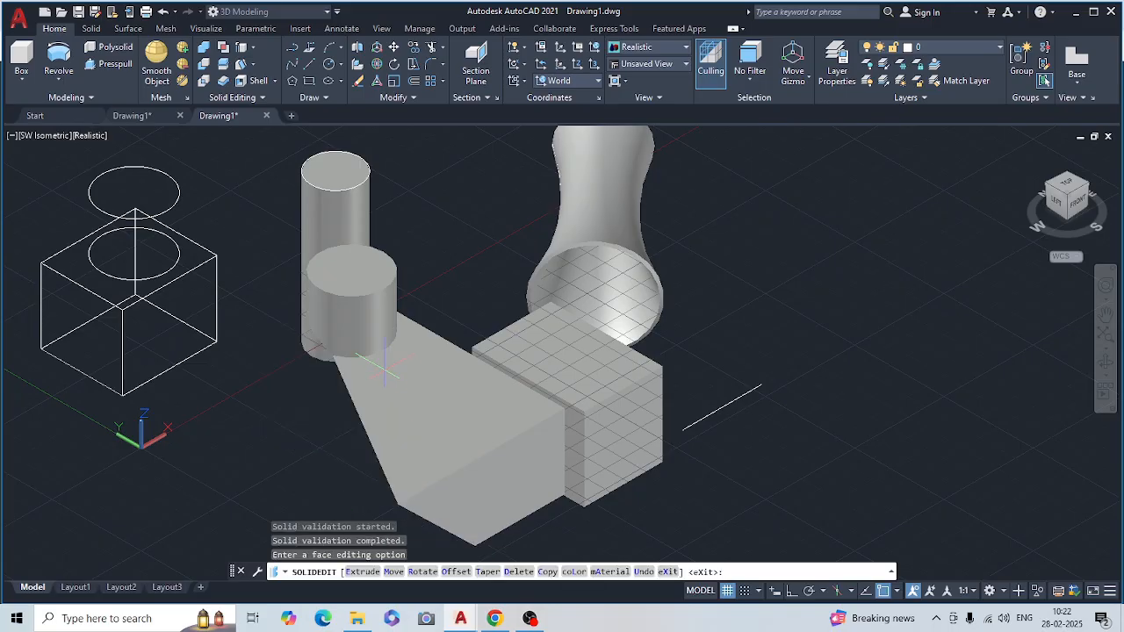
Step: Orbit around the tapered solid and try to restore the SW Isometric view
{"action": "middle_click_drag", "start_coordinate": [401, 430], "coordinate": [497, 413]}
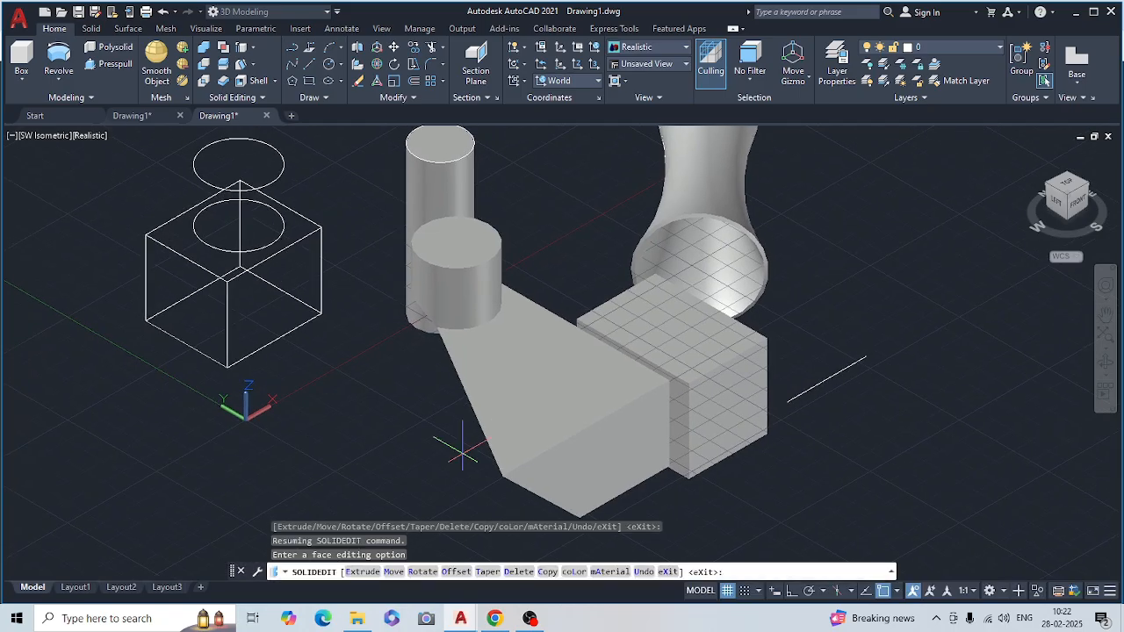
{"action": "middle_click_drag", "start_coordinate": [461, 450], "coordinate": [492, 403], "text": "shift"}
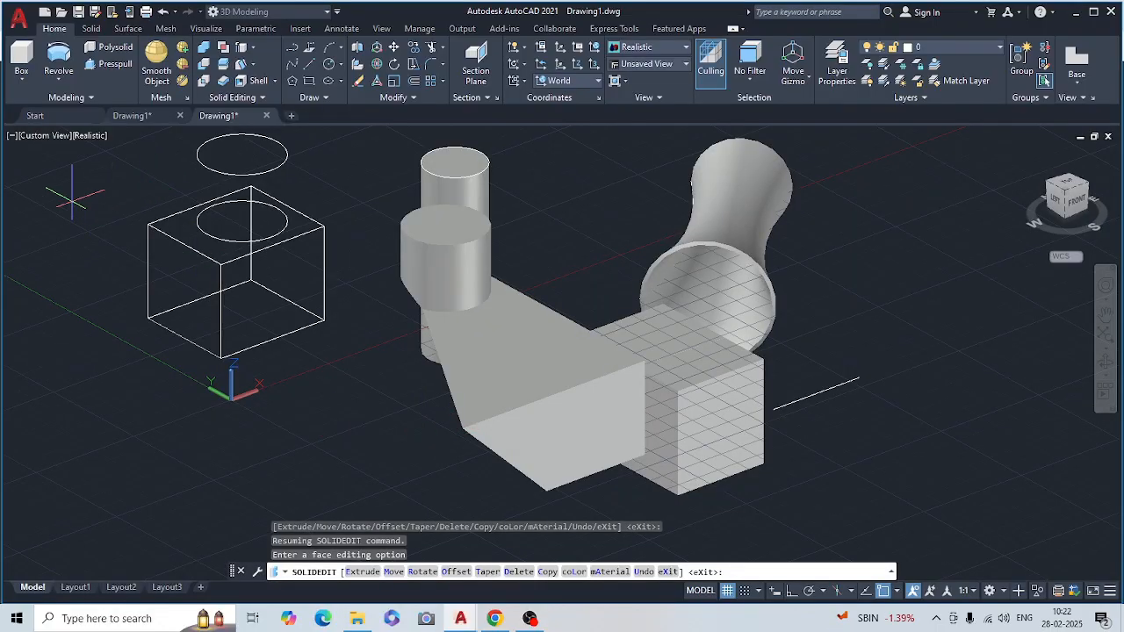
{"action": "left_click", "coordinate": [41, 133]}
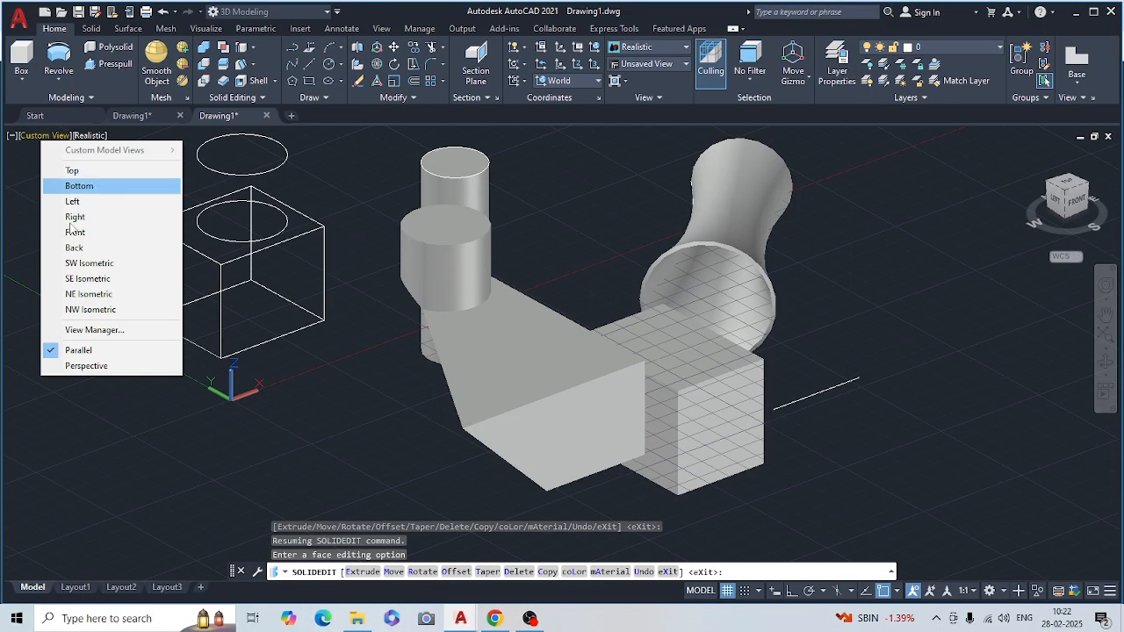
{"action": "left_click", "coordinate": [105, 263]}
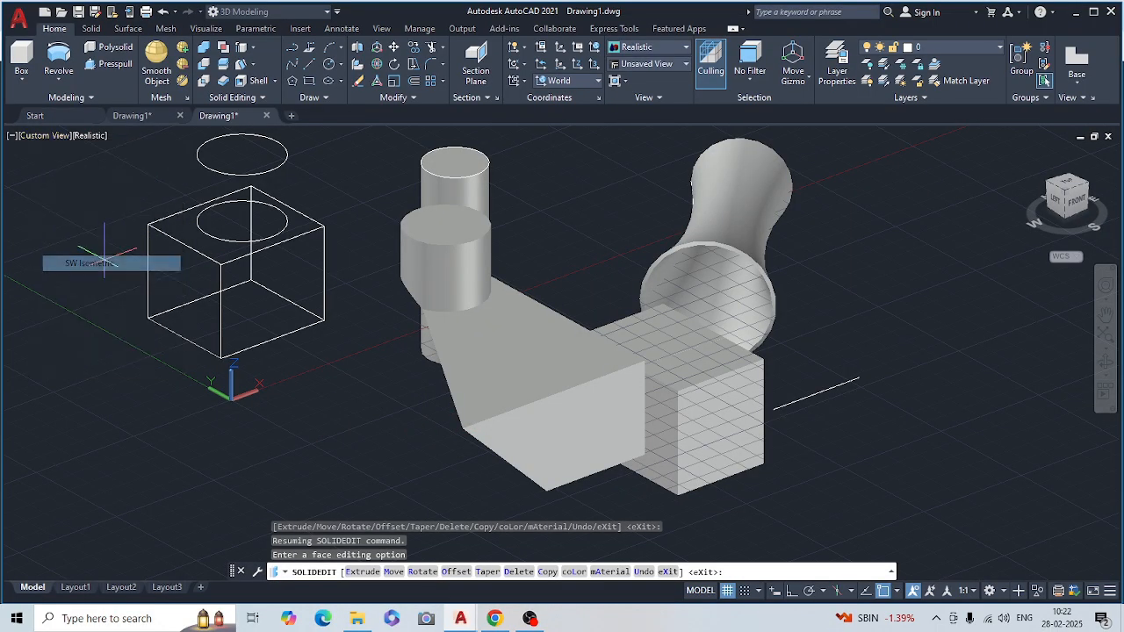
Step: Try to move the top face of the combined solid's short cylinder upward
{"action": "left_click", "coordinate": [253, 65]}
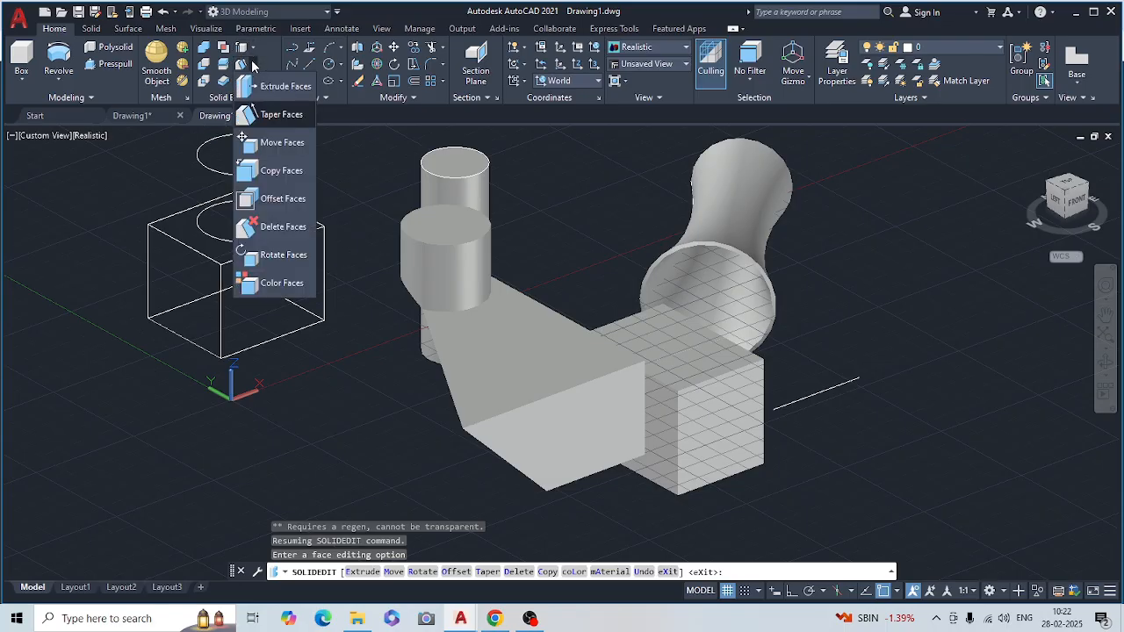
{"action": "left_click", "coordinate": [283, 143]}
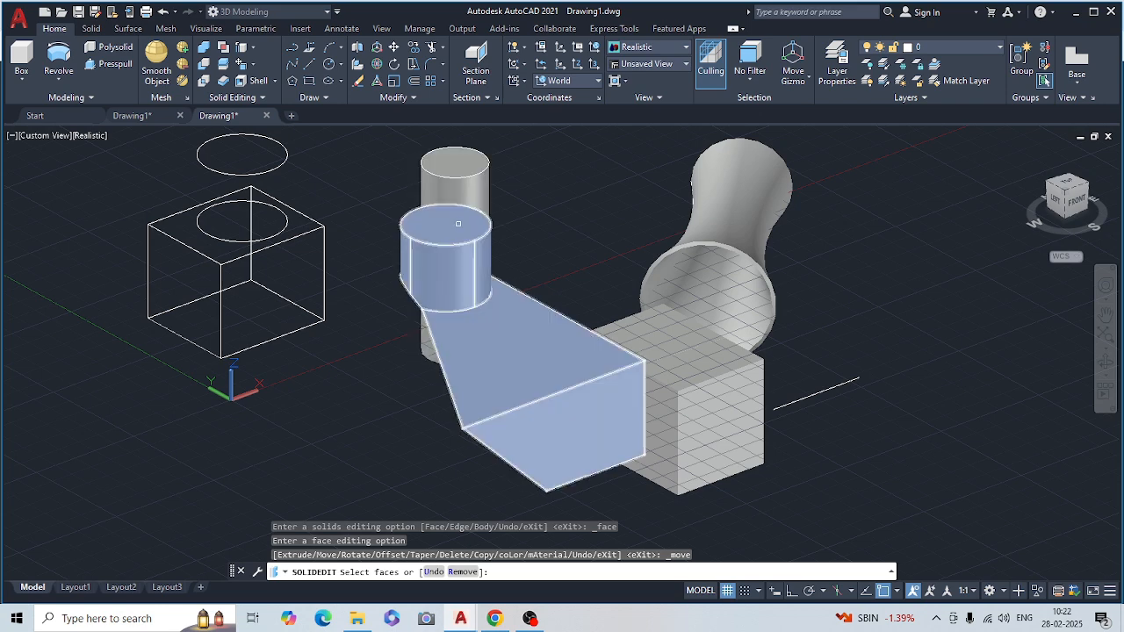
{"action": "left_click", "coordinate": [492, 230]}
{"action": "key", "text": "Return"}
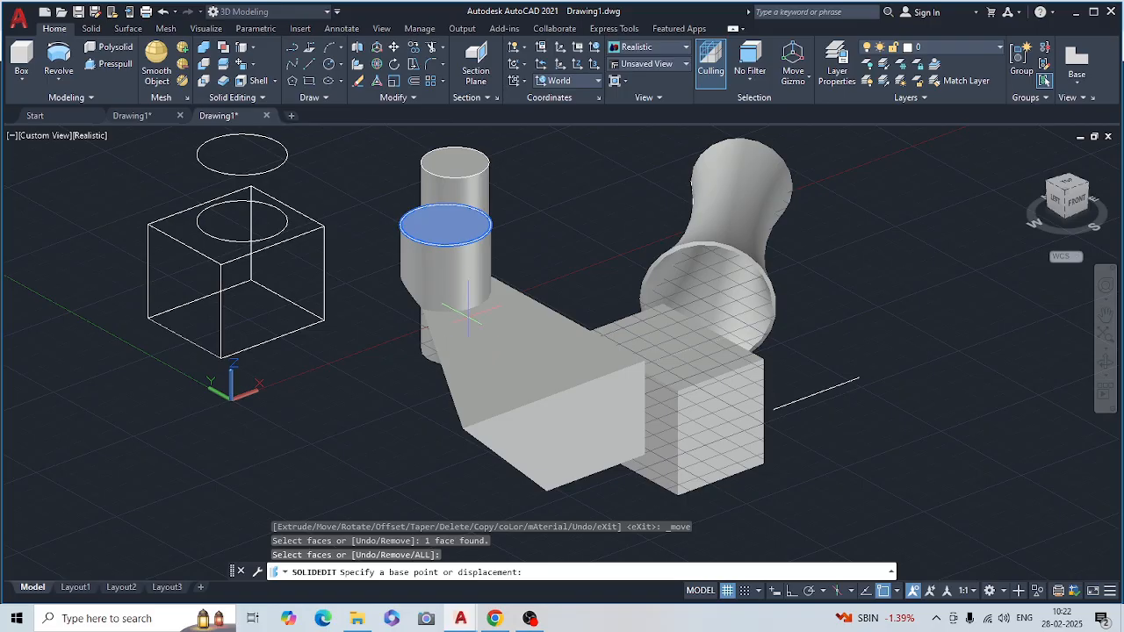
{"action": "left_click", "coordinate": [455, 188]}
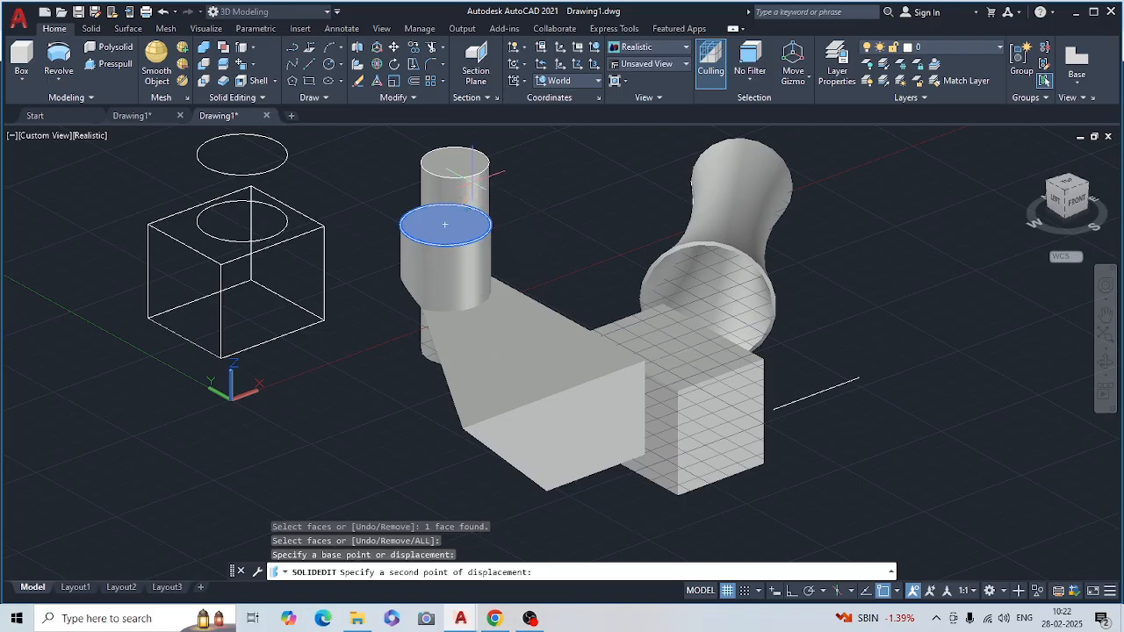
{"action": "left_click", "coordinate": [464, 140]}
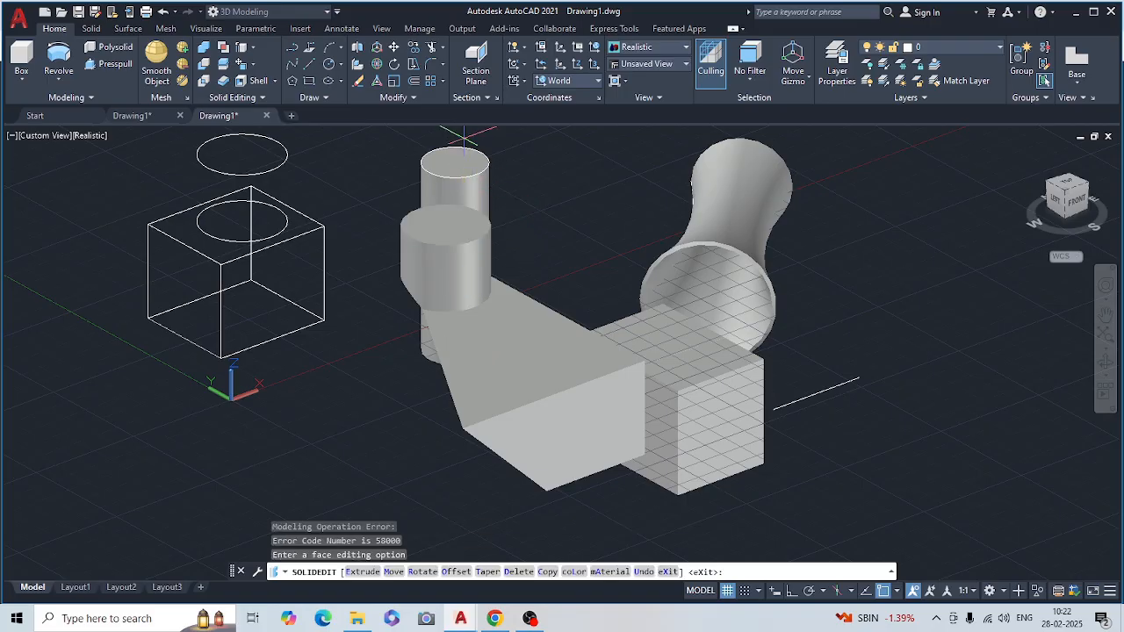
{"action": "key", "text": "Return"}
{"action": "key", "text": "Return"}
{"action": "key", "text": "Escape"}
{"action": "key", "text": "Escape"}
{"action": "key", "text": "Escape"}
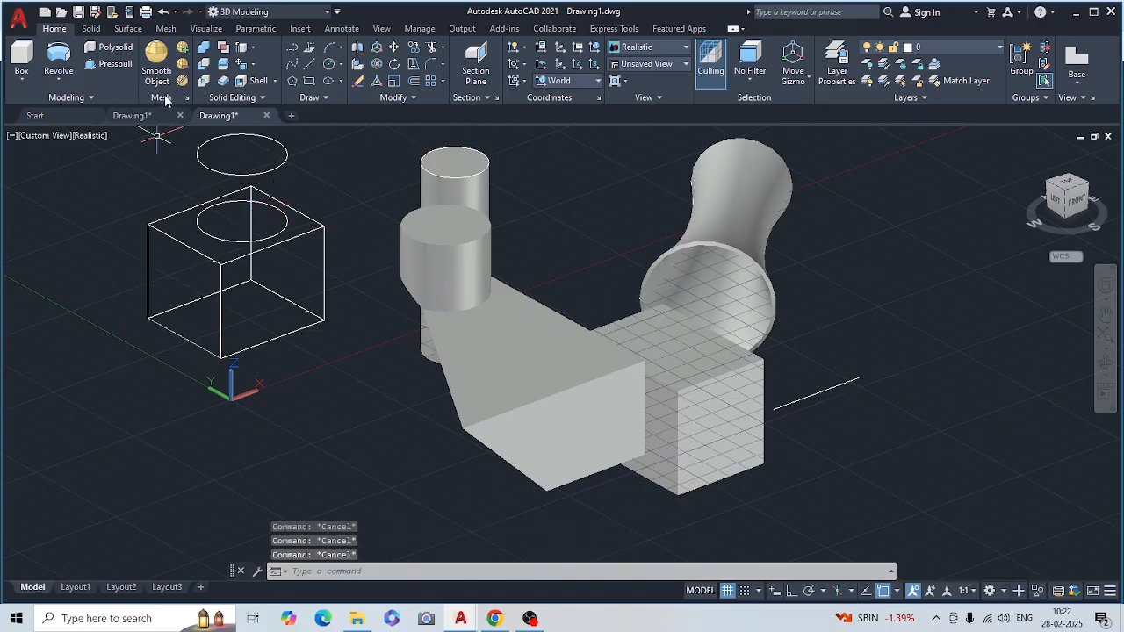
{"action": "left_click", "coordinate": [255, 64]}
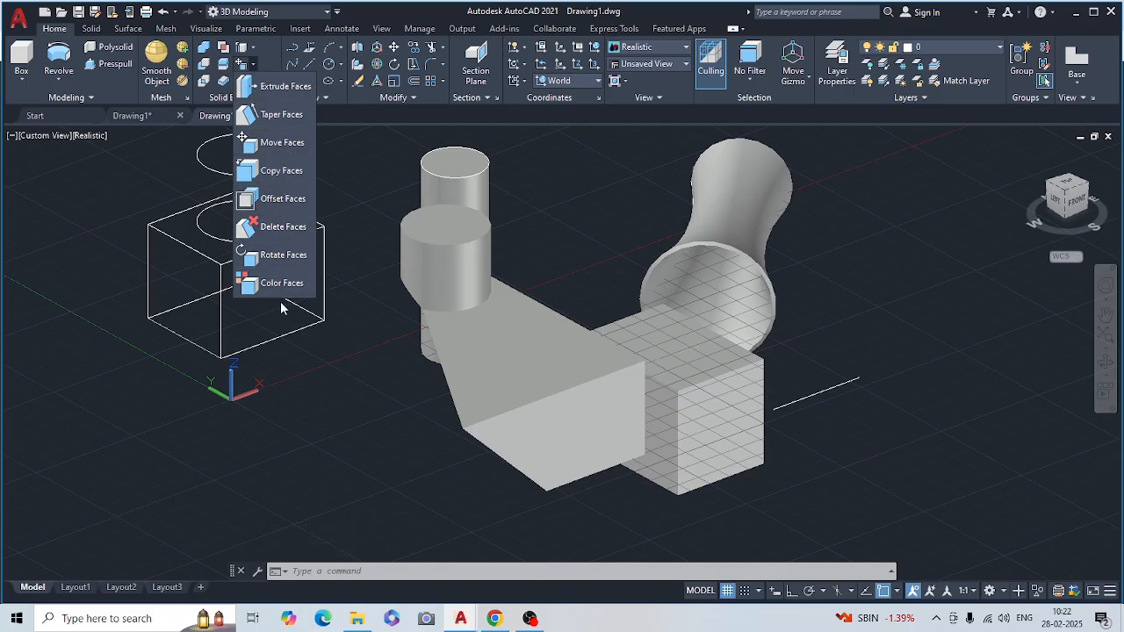
{"action": "left_click", "coordinate": [283, 227]}
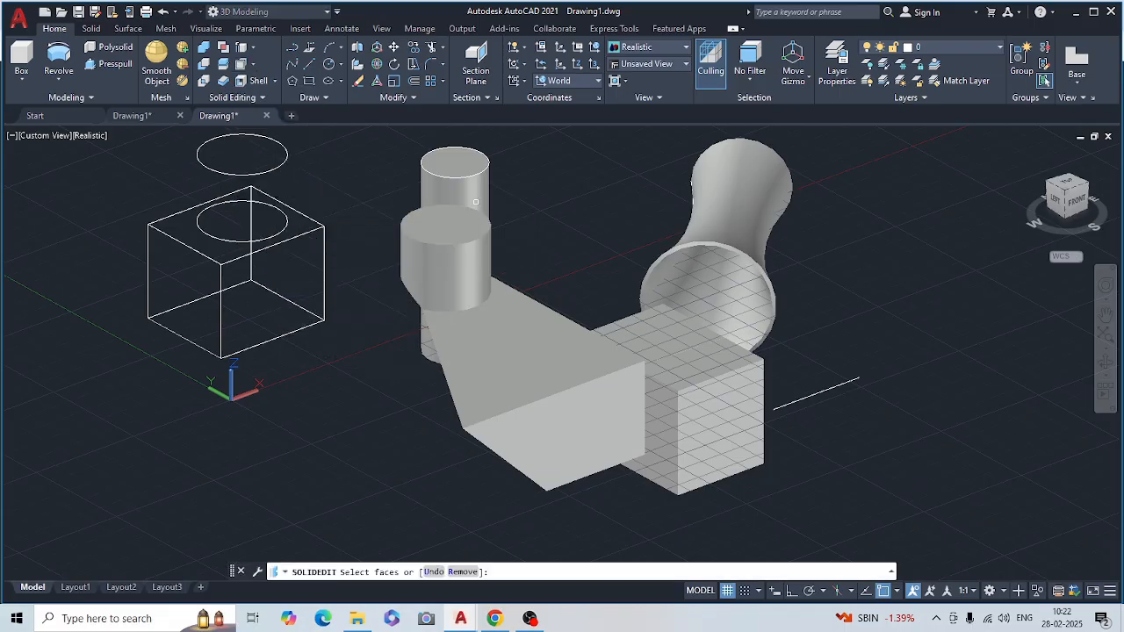
{"action": "left_click", "coordinate": [452, 229]}
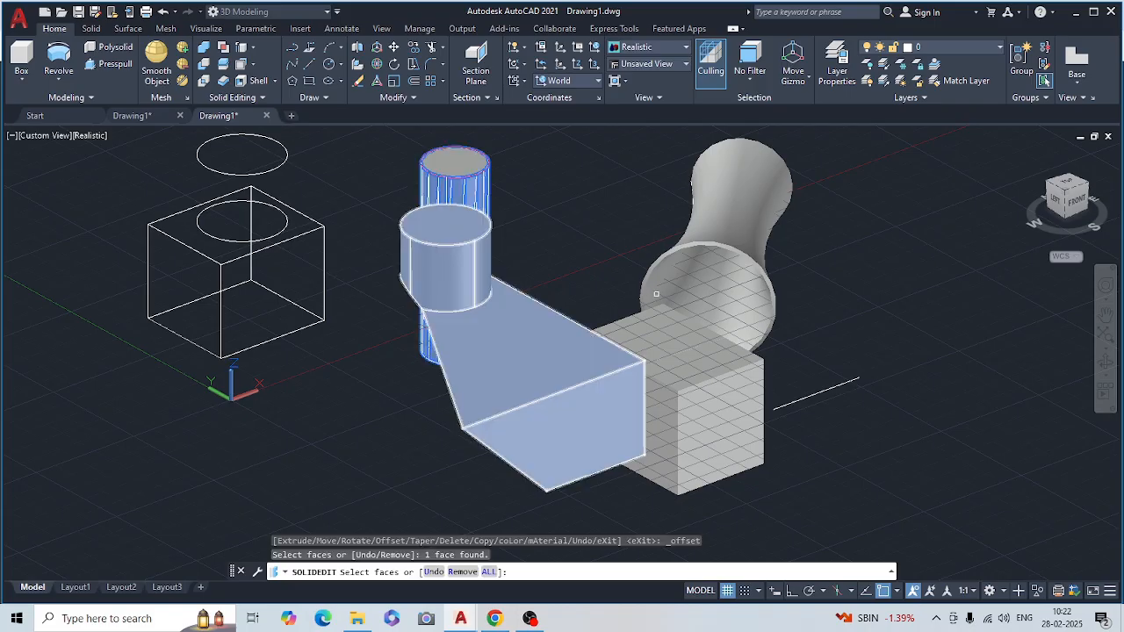
{"action": "key", "text": "Escape"}
{"action": "key", "text": "Escape"}
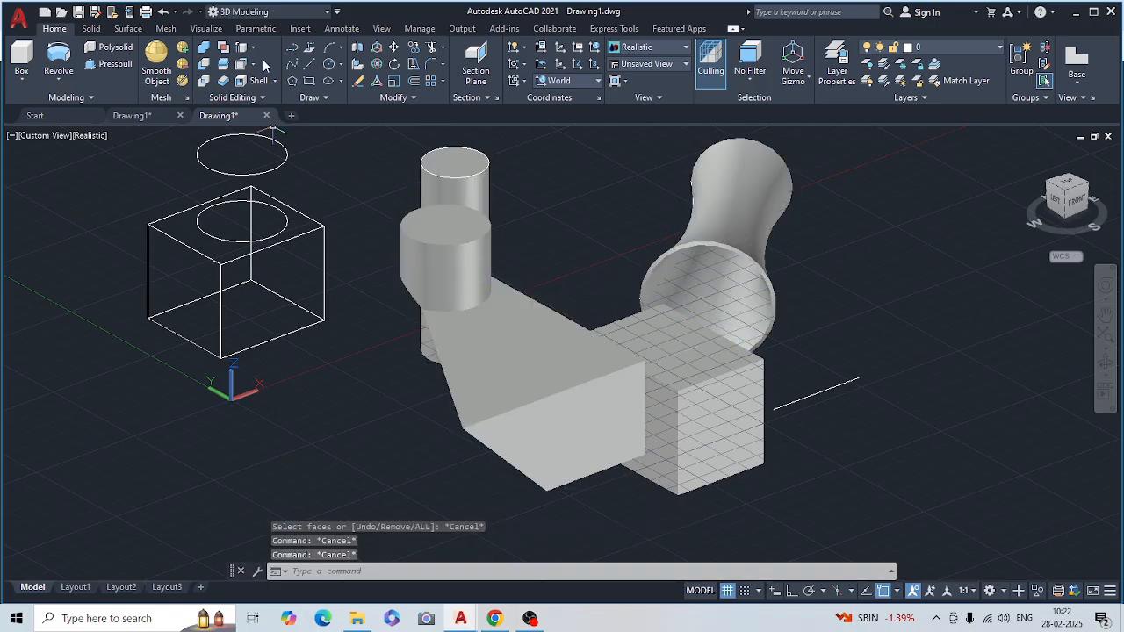
Step: Offset the top face of the sliced box's front half upward by the distance from the face's center to a point on the thickened revolved solid
{"action": "left_click", "coordinate": [250, 63]}
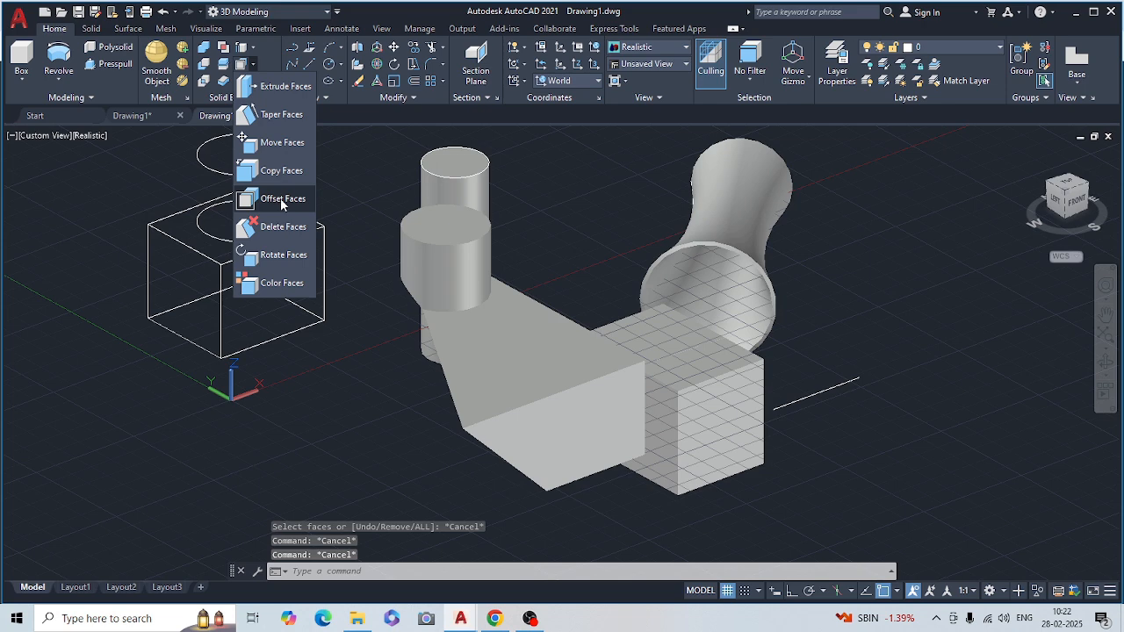
{"action": "left_click", "coordinate": [282, 201]}
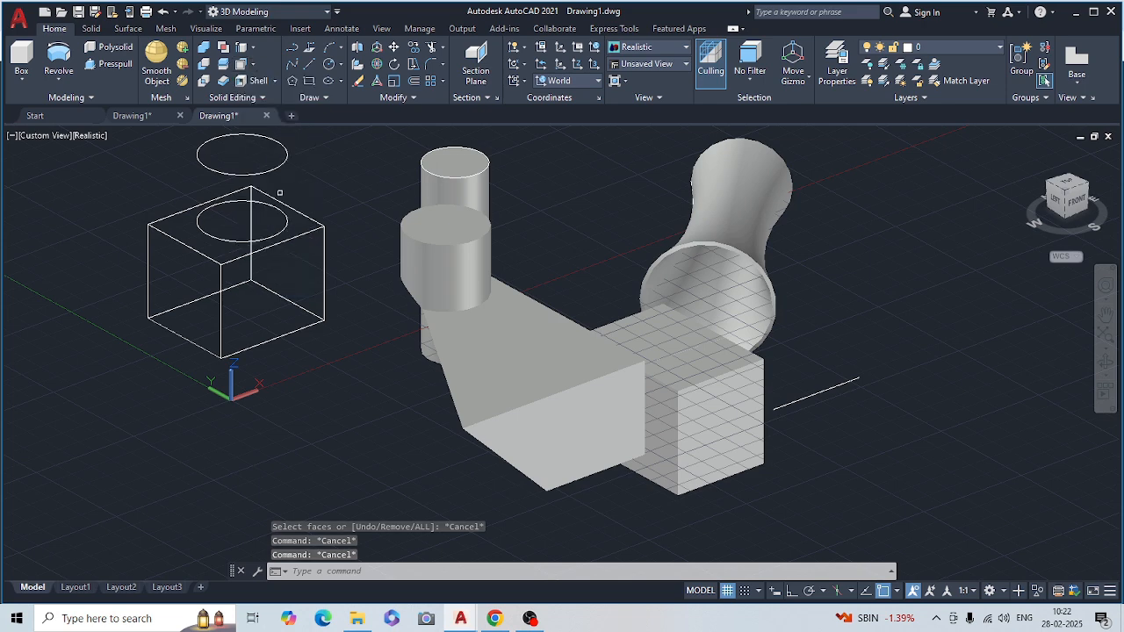
{"action": "left_click", "coordinate": [690, 368]}
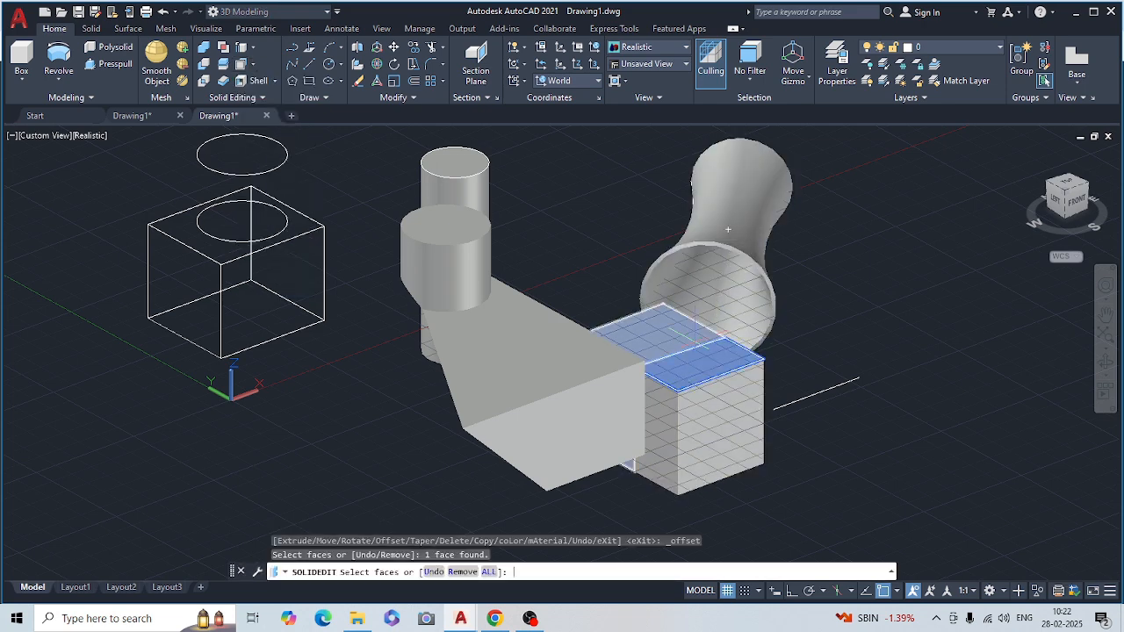
{"action": "key", "text": "Return"}
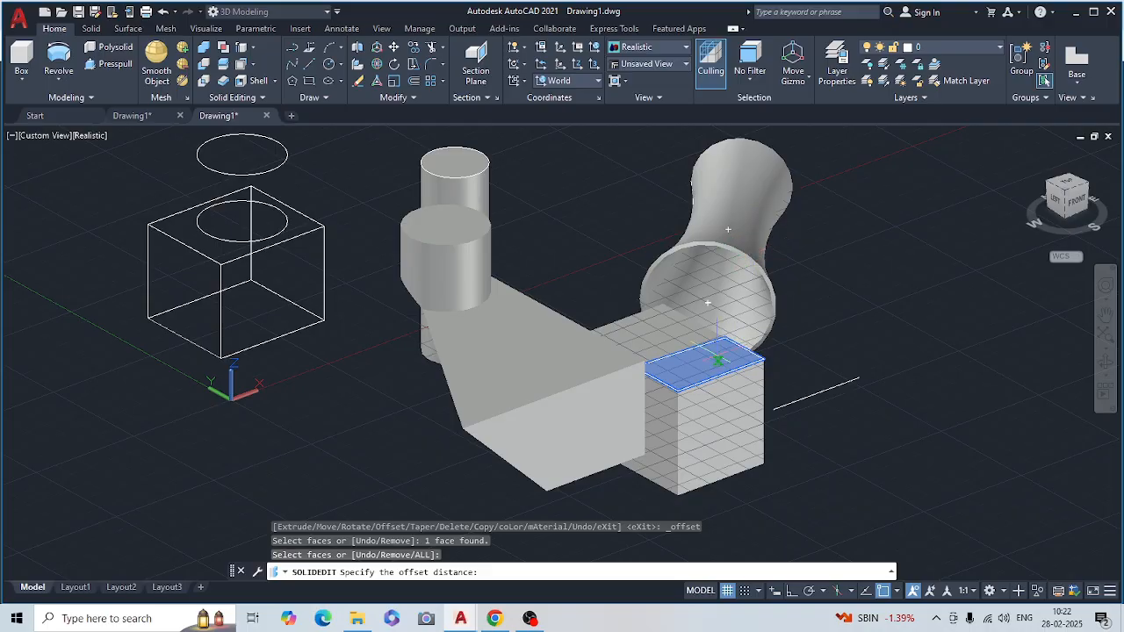
{"action": "left_click", "coordinate": [717, 354]}
{"action": "left_click", "coordinate": [728, 230]}
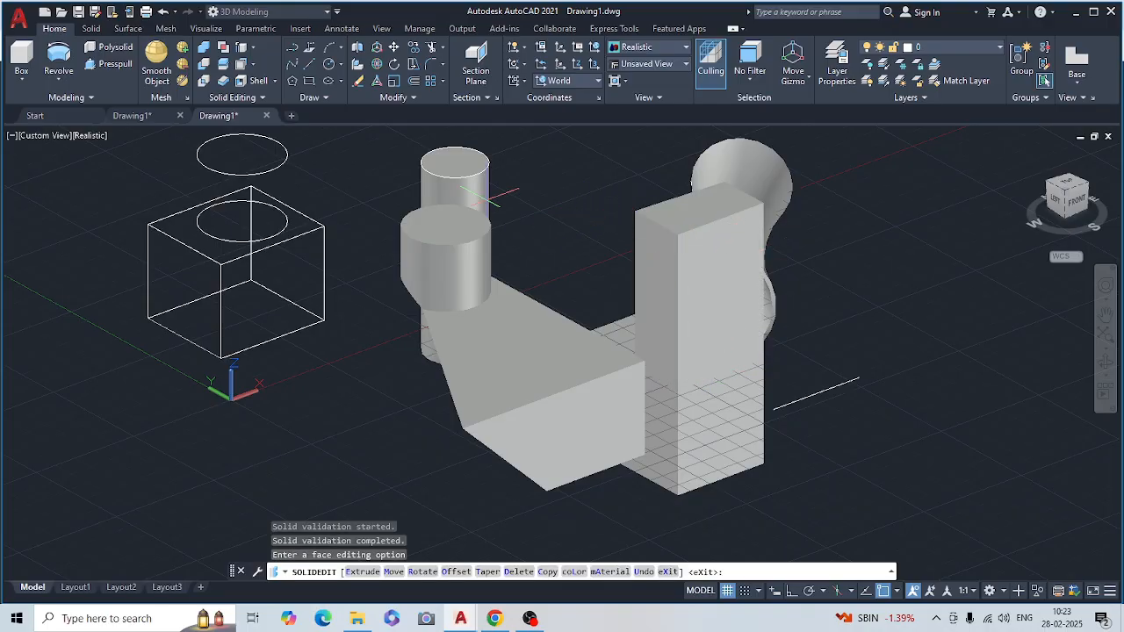
Step: Open the list of face editing commands for solids
{"action": "left_click", "coordinate": [252, 65]}
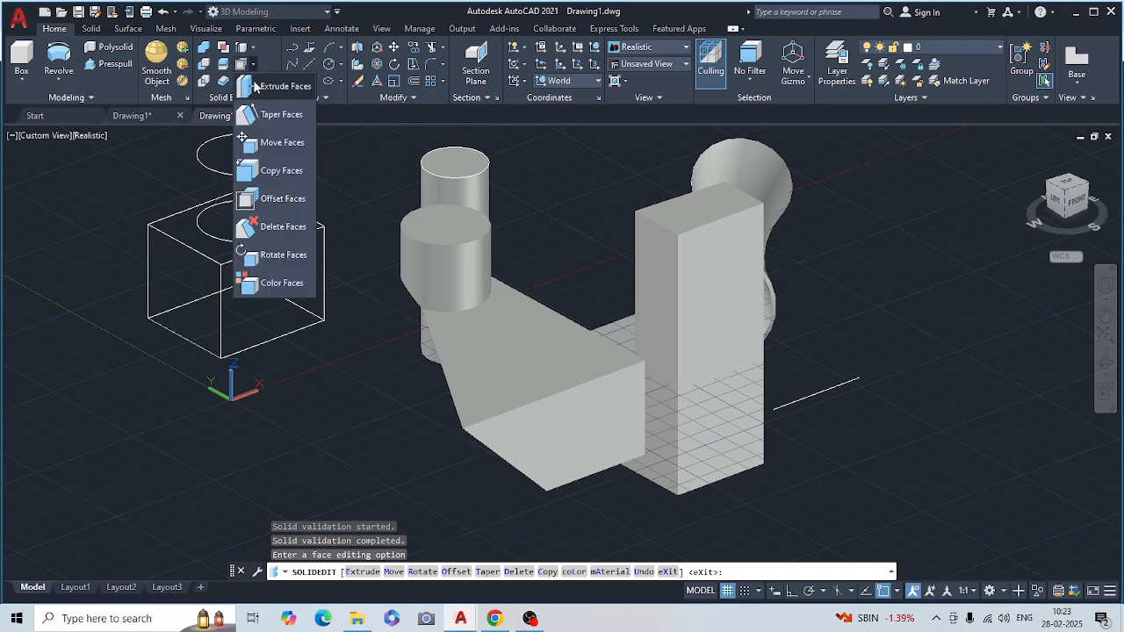